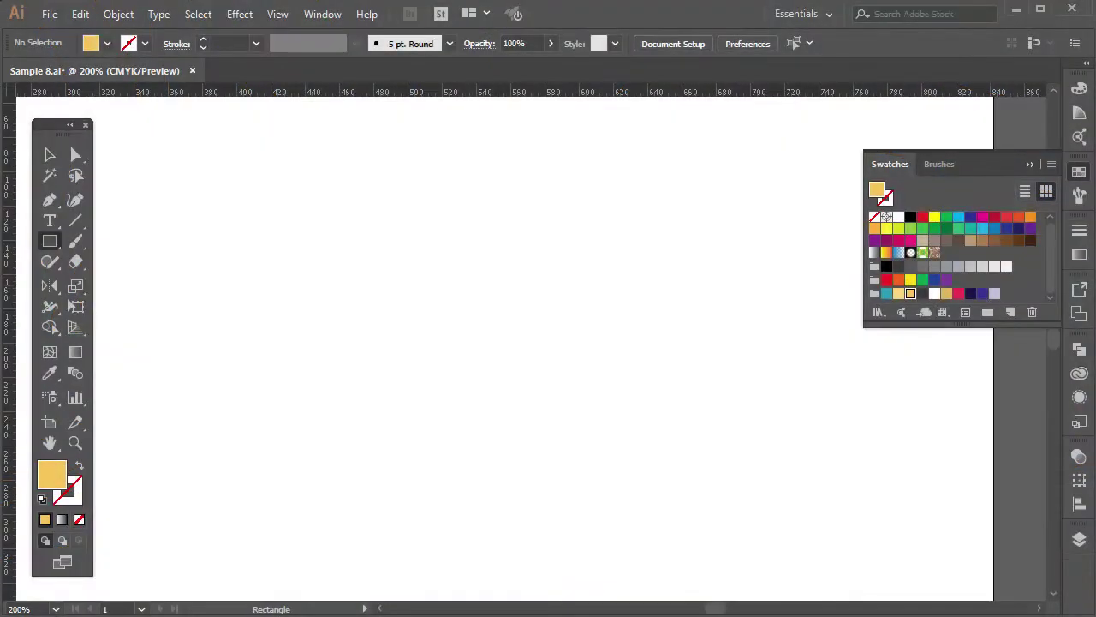
Step: Draw a teal rectangle and a small dark square, and move the square onto the rectangle's bottom
mouse_move(389, 168)
left_mouse_down()
mouse_move(510, 356)
mouse_move(512, 339)
left_mouse_up()
left_click_drag(194, 269, 295, 368)
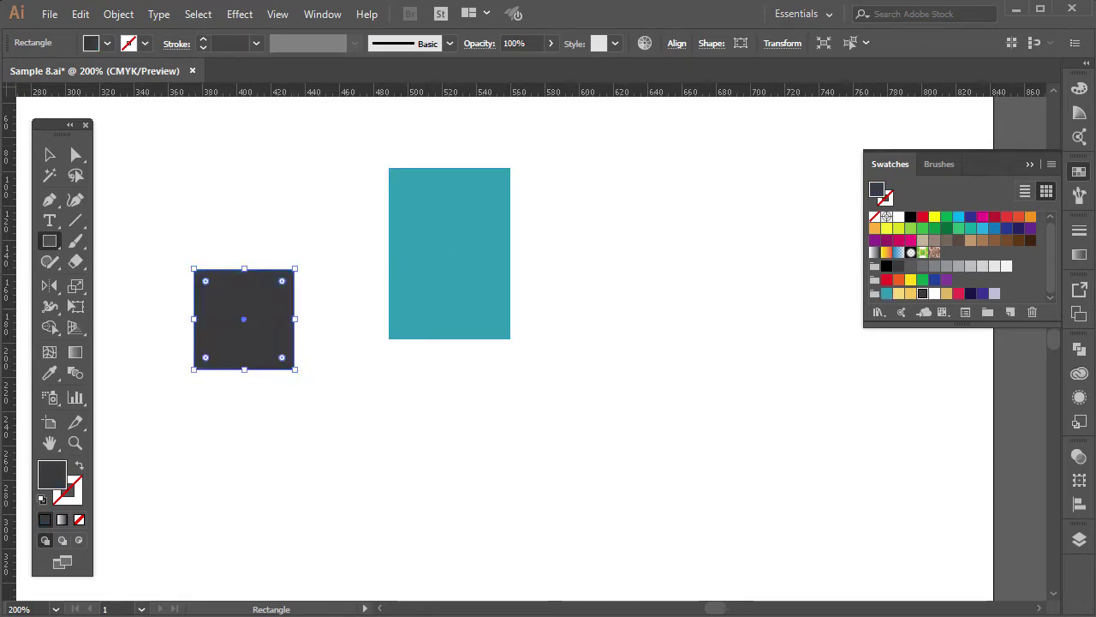
left_click(50, 154)
left_click_drag(244, 318, 451, 328)
key("ctrl+plus")
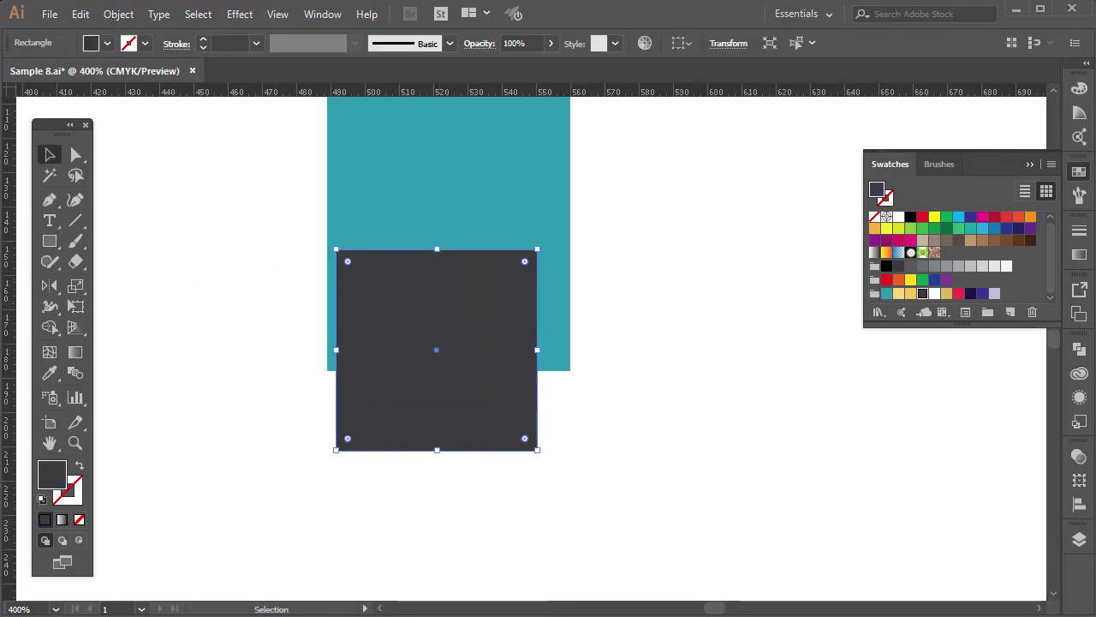
Step: Delete the square's top-left anchor to make a triangle and snap it to the rectangle's bottom-left corner
key("p")
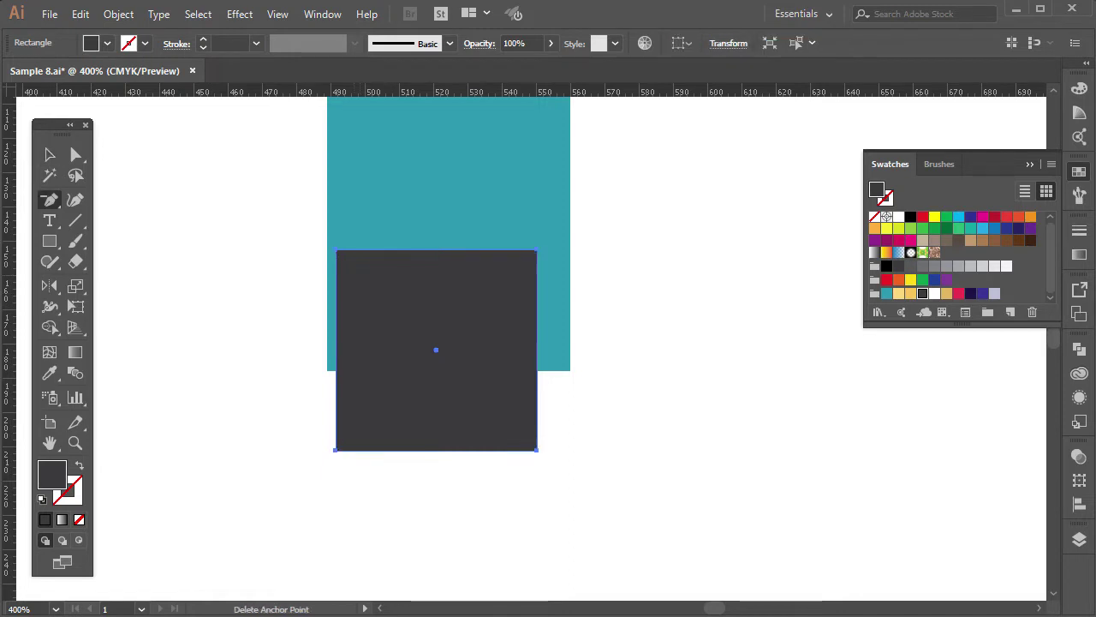
left_click(336, 249)
key("v")
key("ctrl+shift+a")
left_click_drag(473, 386, 465, 305)
Step: Round the teal rectangle's top into a semicircle and cut the triangle out with Minus Front
scroll(465, 306, "up", 2)
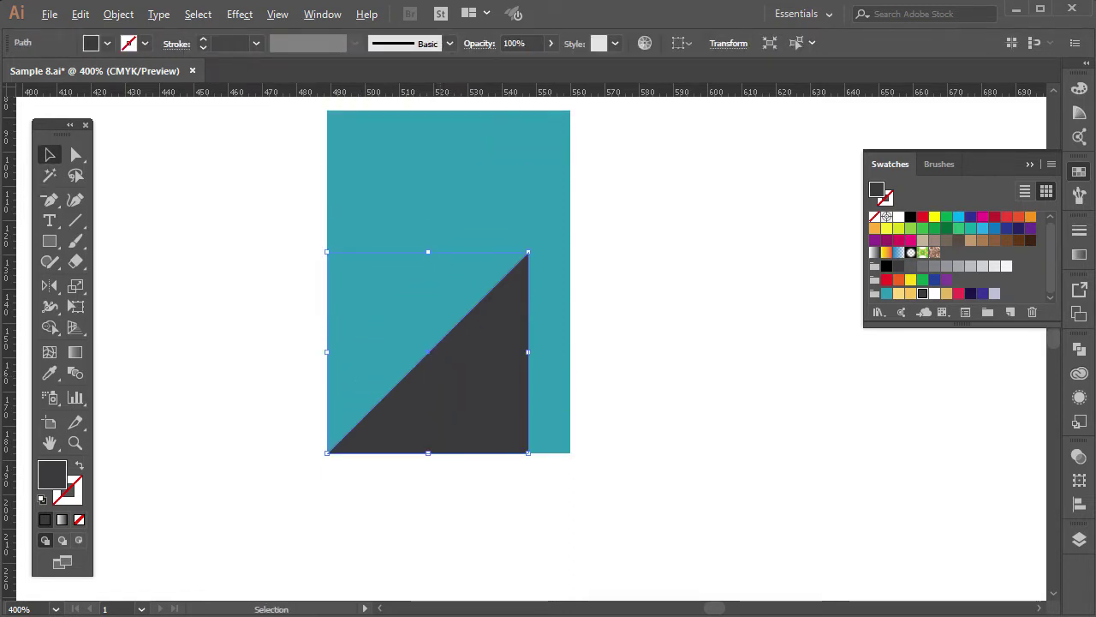
left_click(445, 172)
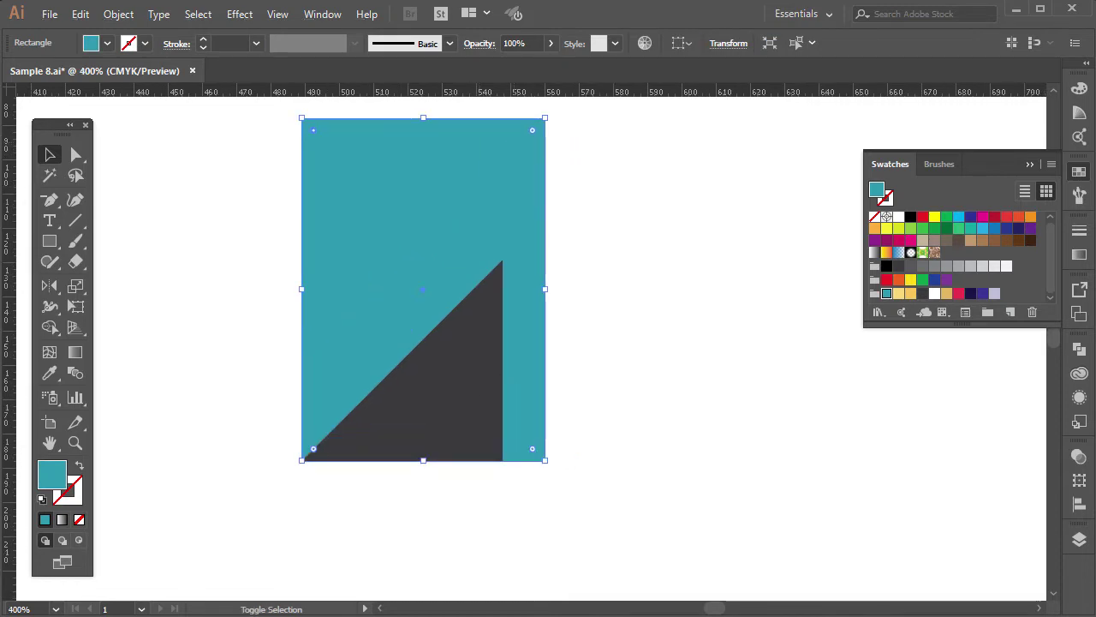
left_click_drag(545, 224, 546, 364)
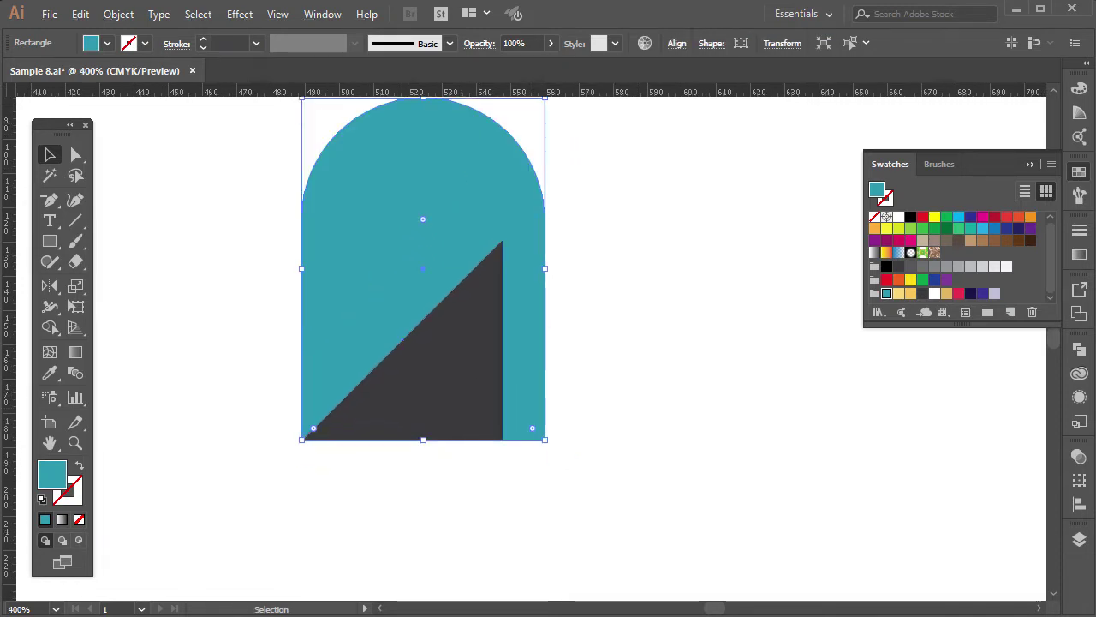
key("ctrl+a")
left_click(1079, 349)
left_click(911, 384)
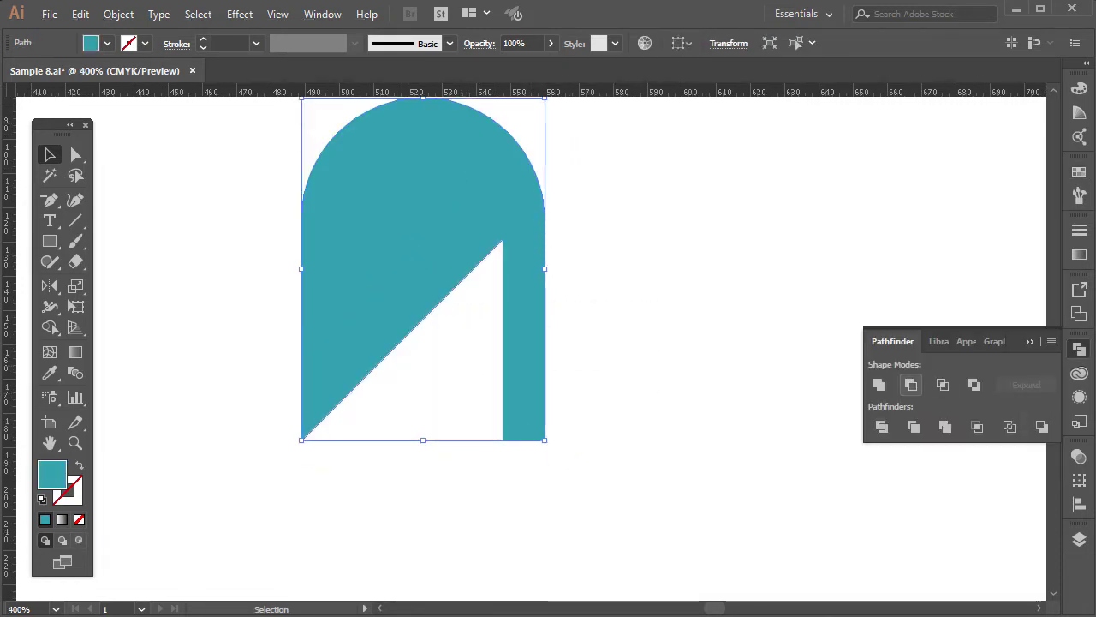
Step: Lengthen the hair's right strand downward by dragging its anchor points
scroll(502, 398, "down", 1)
left_click(502, 398)
key("a")
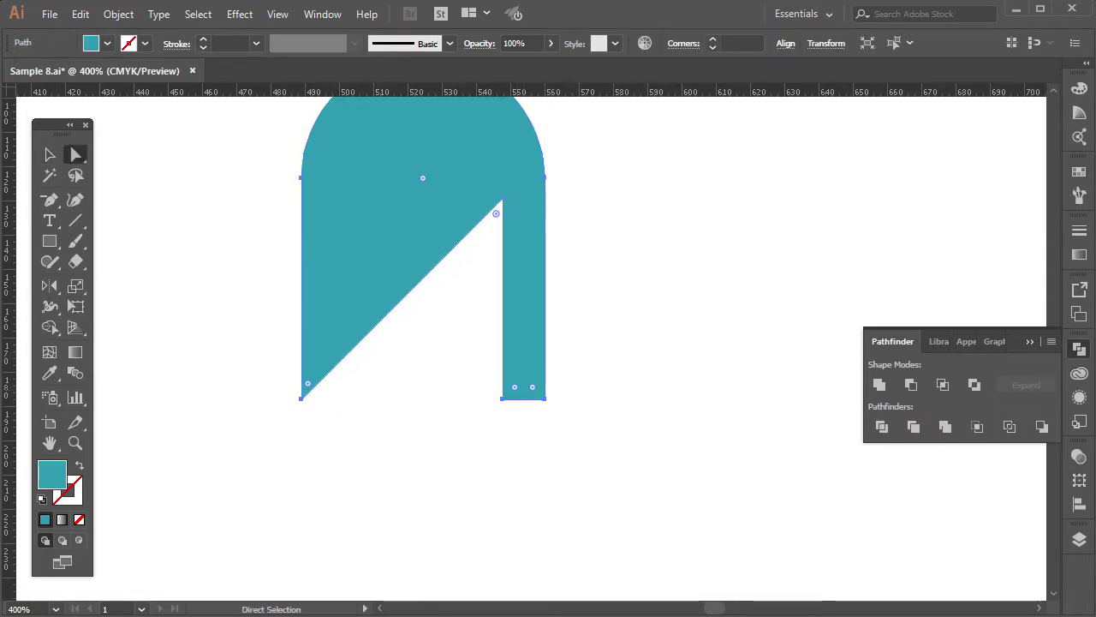
left_click_drag(545, 398, 545, 506)
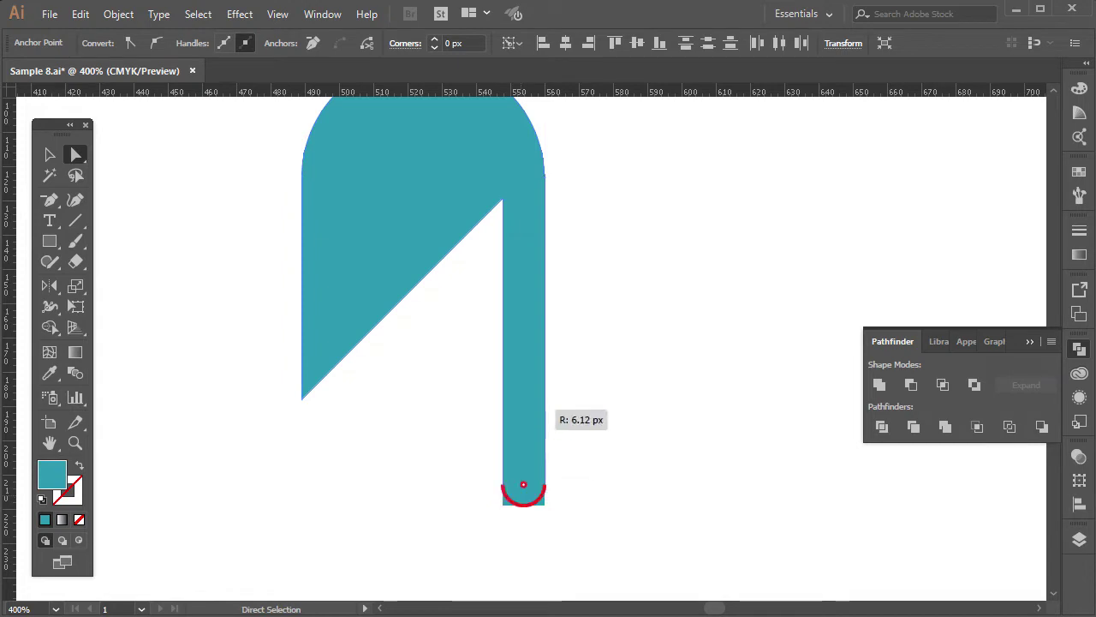
key("v")
key("ctrl+shift+a")
key("ctrl+minus")
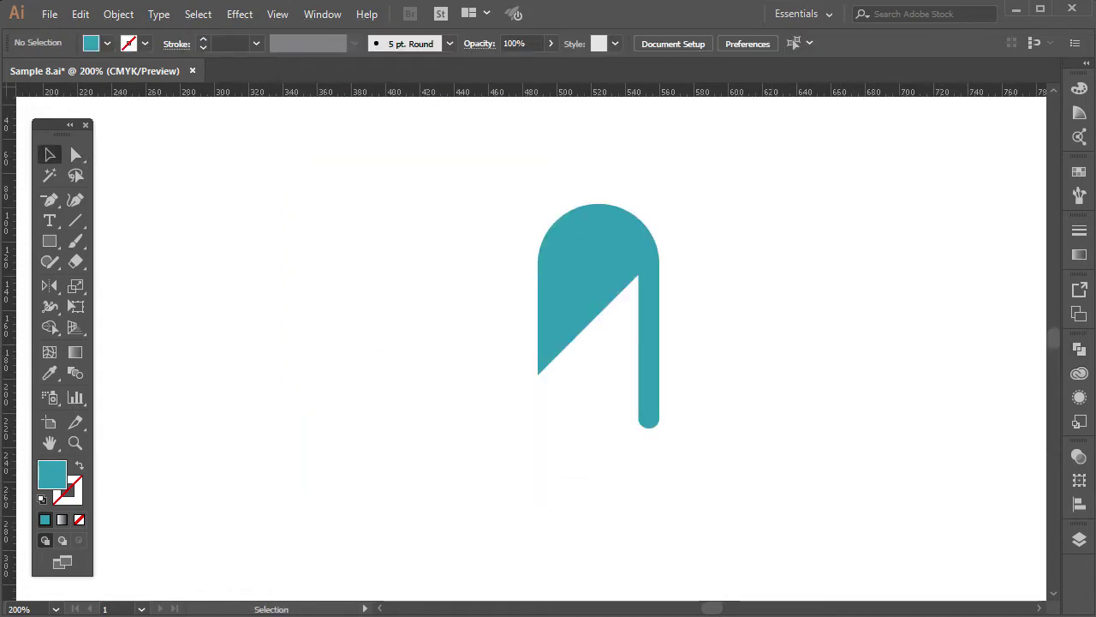
Step: Draw a rectangle filled light yellow and round its corners into a pill
key("m")
left_click_drag(422, 269, 507, 406)
key("ctrl+plus")
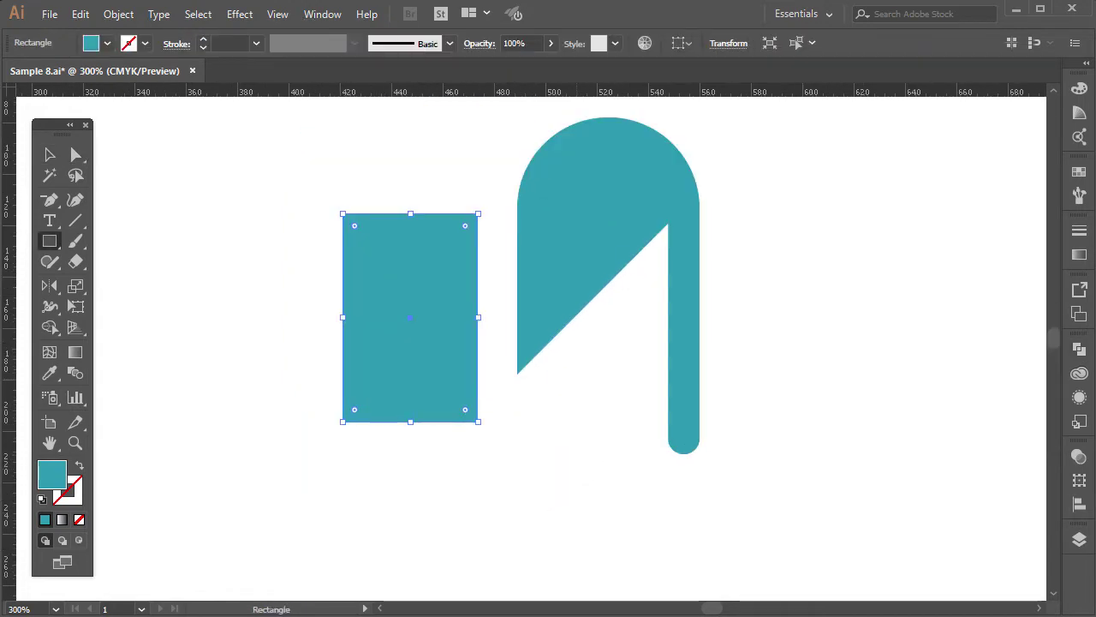
left_click(1079, 172)
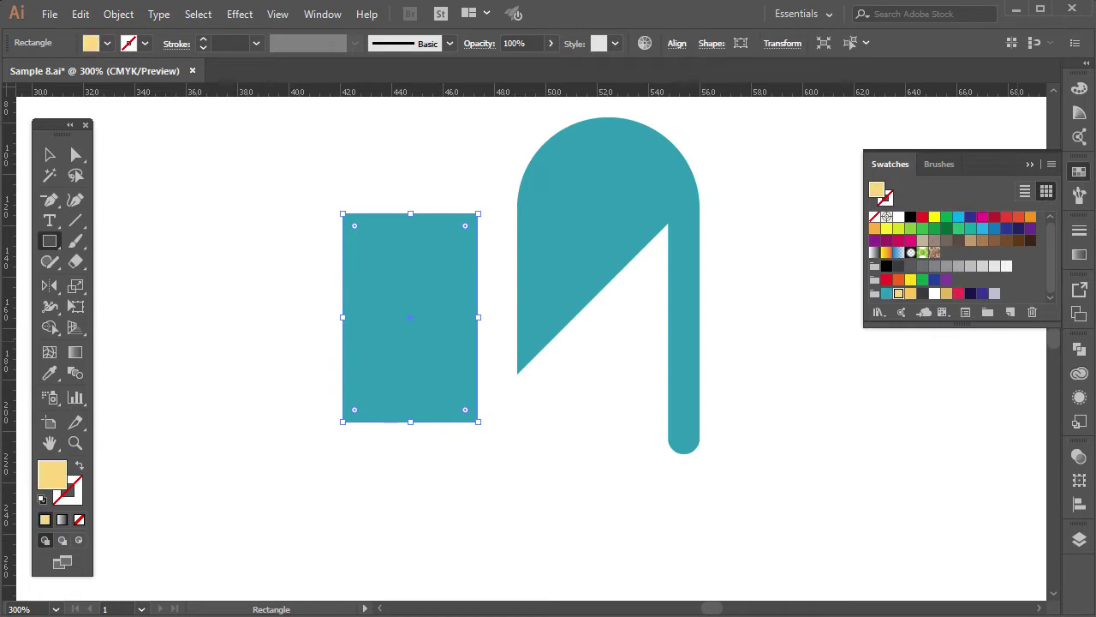
left_click(898, 292)
left_click_drag(354, 409, 402, 360)
Step: Send the yellow pill behind the hair and line the hair up over it
key("v")
mouse_move(608, 286)
left_mouse_down()
mouse_move(425, 286)
mouse_move(428, 315)
left_mouse_up()
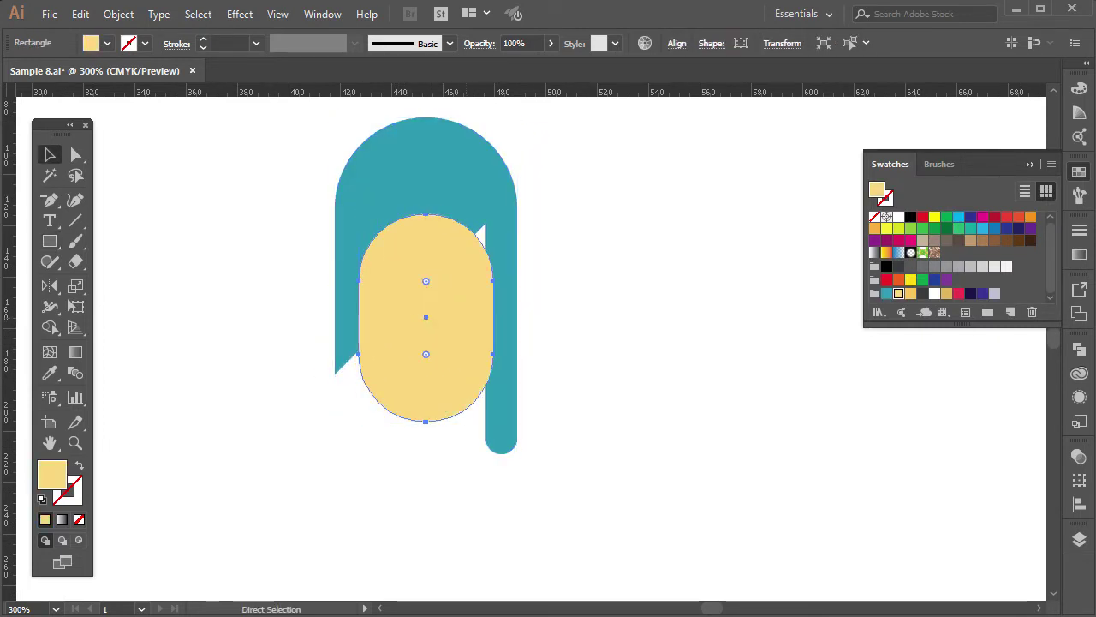
key("ctrl+shift+bracketleft")
left_click_drag(426, 269, 426, 293)
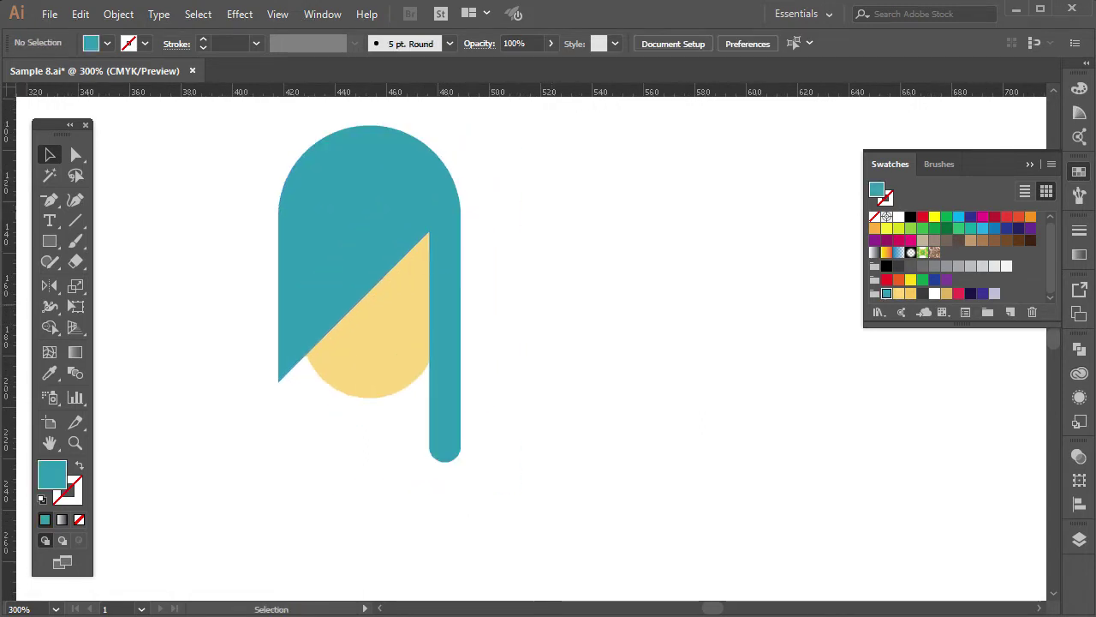
left_click_drag(370, 296, 370, 327)
left_click_drag(372, 285, 368, 299)
key("ctrl+shift+a")
Step: Restore the face's sharp corners, extend its bottom edge and position it under the hair
left_click(367, 321)
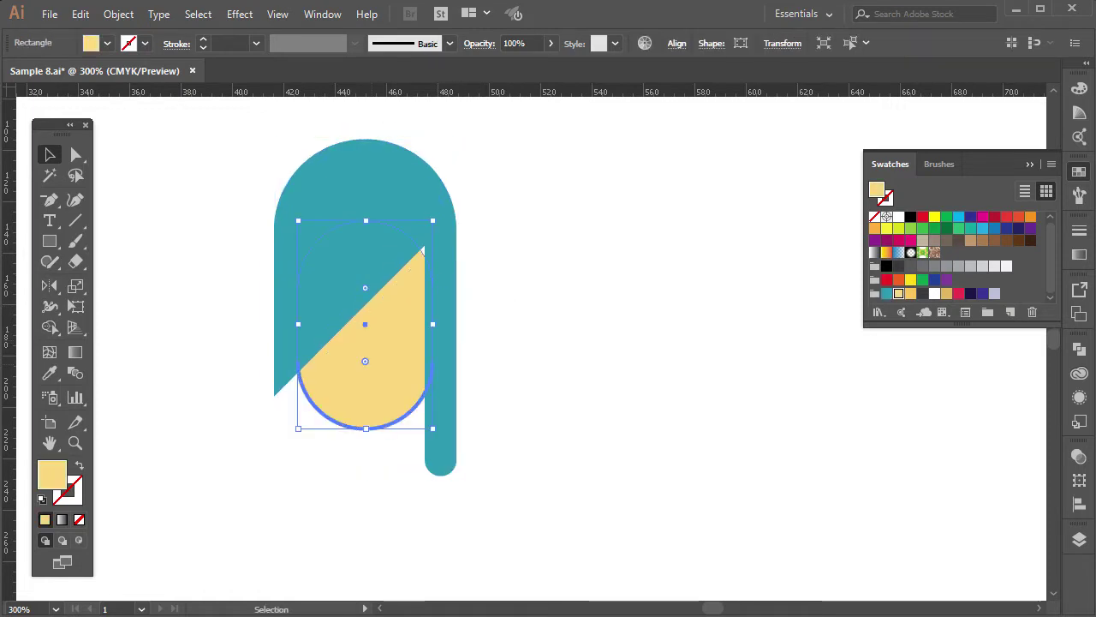
left_click_drag(365, 288, 421, 232)
left_click_drag(365, 320, 365, 317)
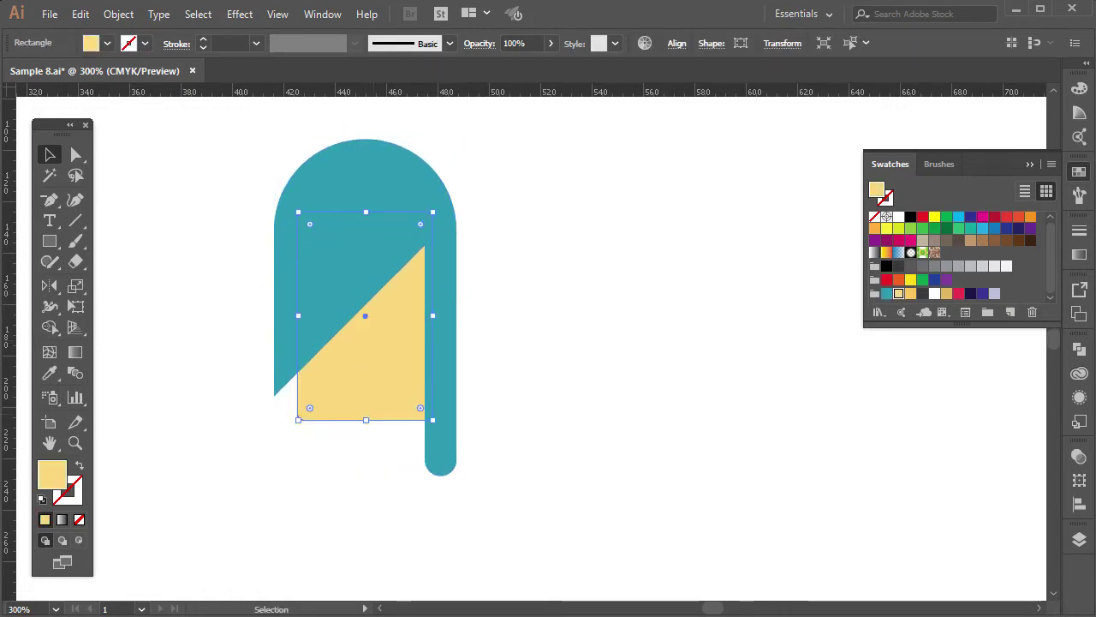
left_click_drag(366, 420, 366, 441)
key("ctrl+shift+a")
left_click_drag(365, 326, 367, 321)
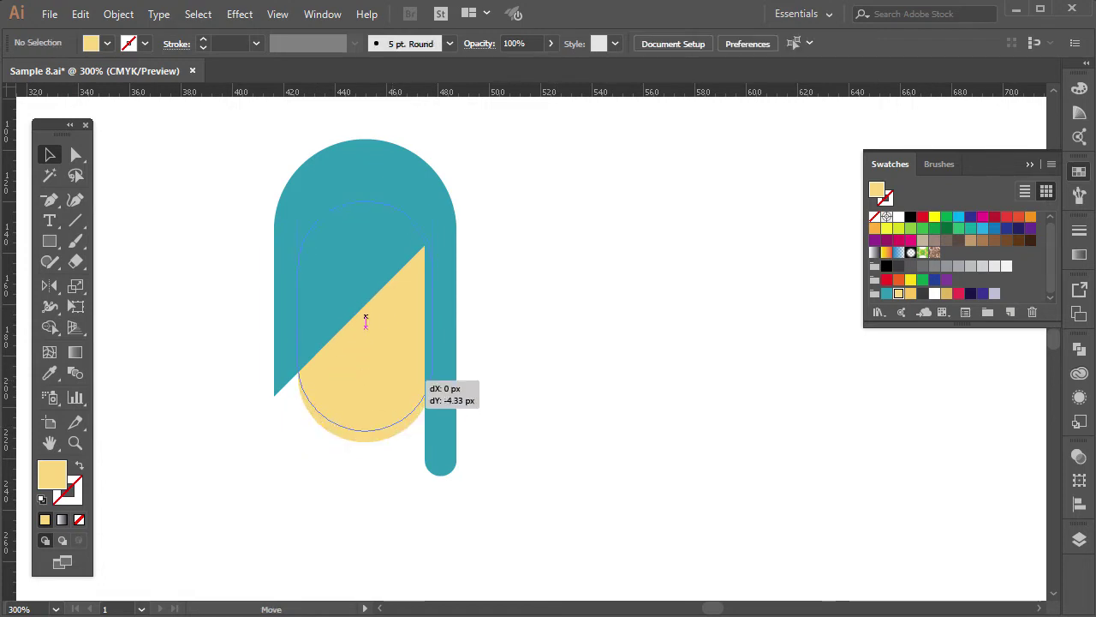
key("ctrl+minus")
key("ctrl+minus")
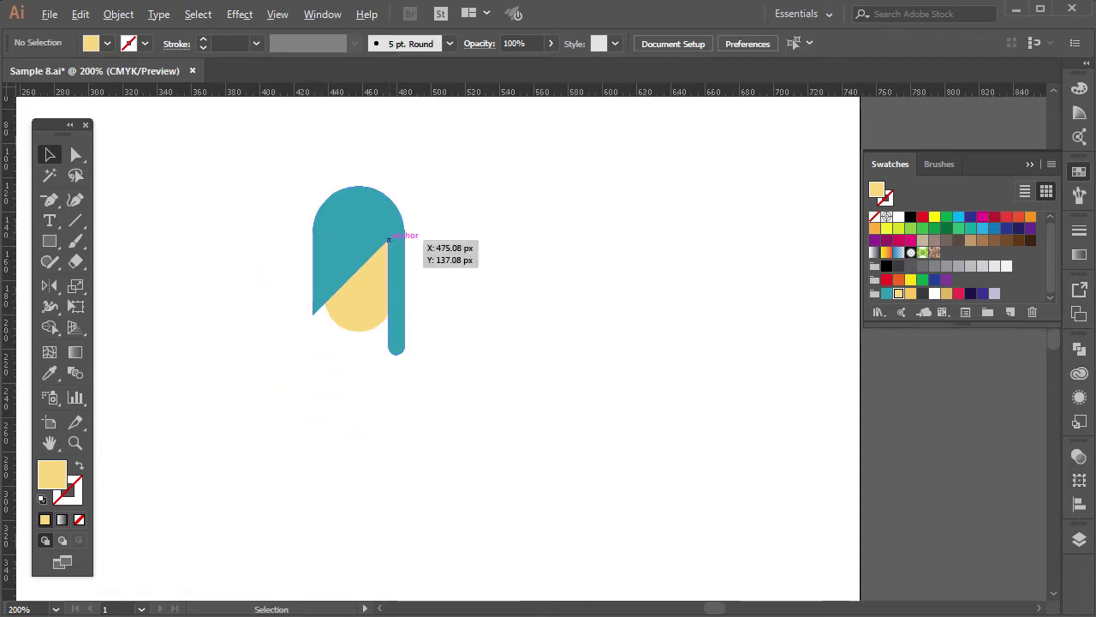
key("ctrl+plus")
Step: Draw an arched eye curve with the Pen tool
left_click_drag(50, 200, 103, 199)
scroll(291, 265, "up", 3)
left_click(264, 264)
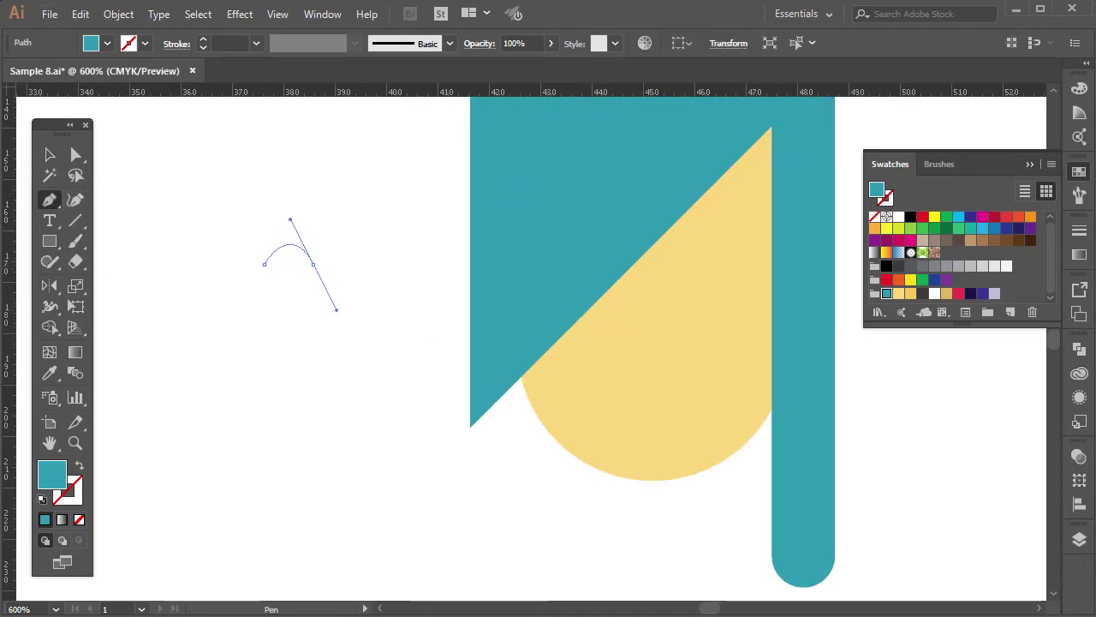
left_click_drag(264, 264, 109, 164)
Step: Give the arch a dark stroke with no fill and move it onto the yellow face
key("v")
left_click(144, 43)
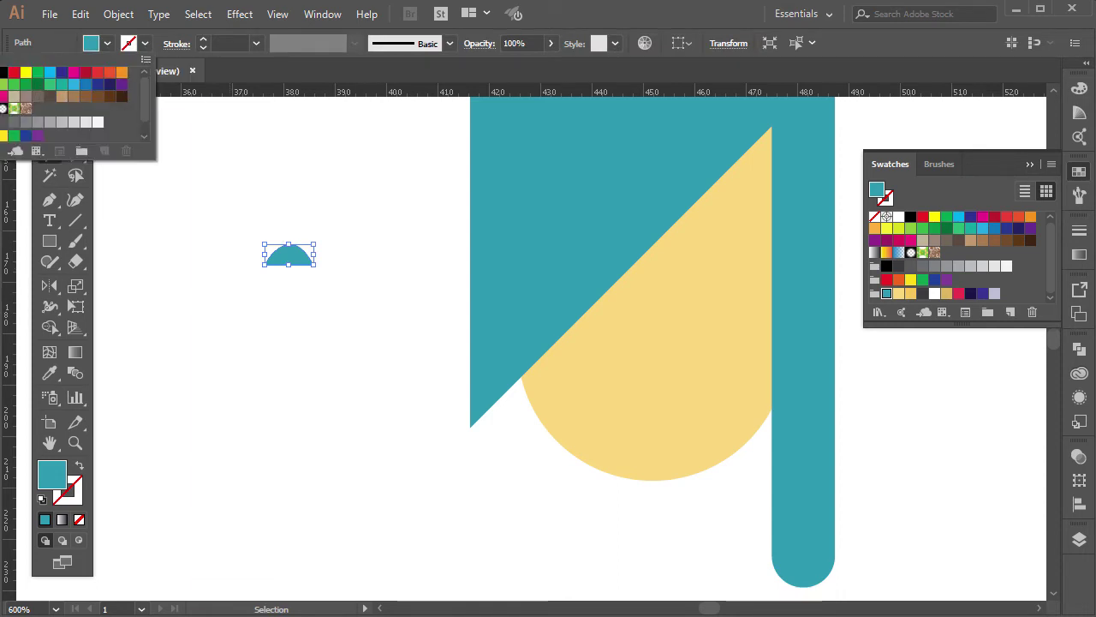
left_click(3, 72)
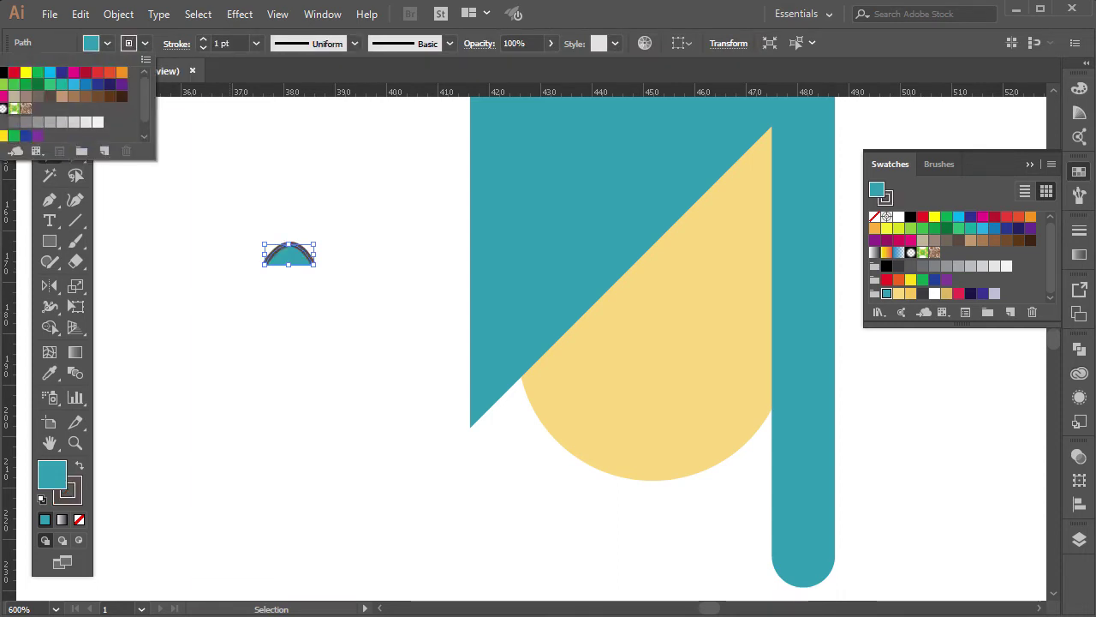
key("slash")
left_click(1079, 230)
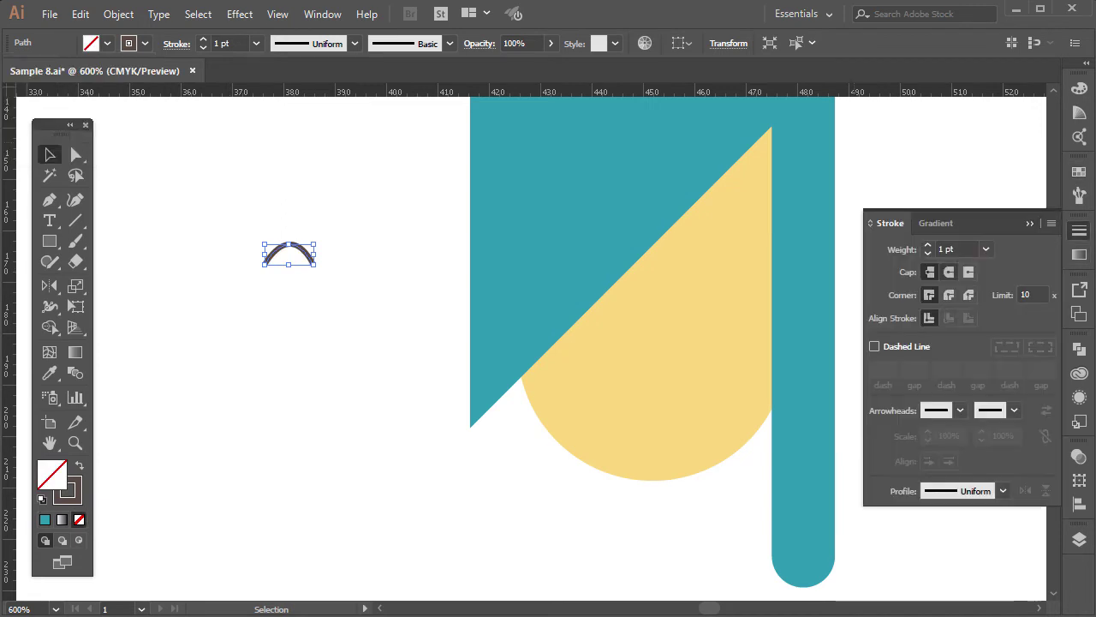
left_click(1079, 230)
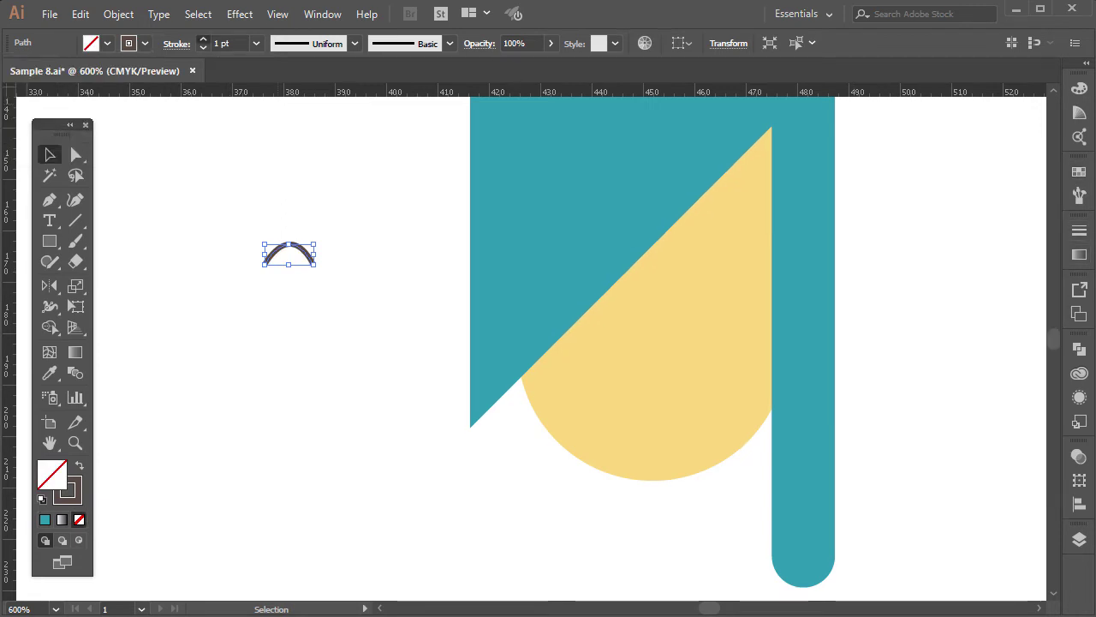
key("ctrl+shift+a")
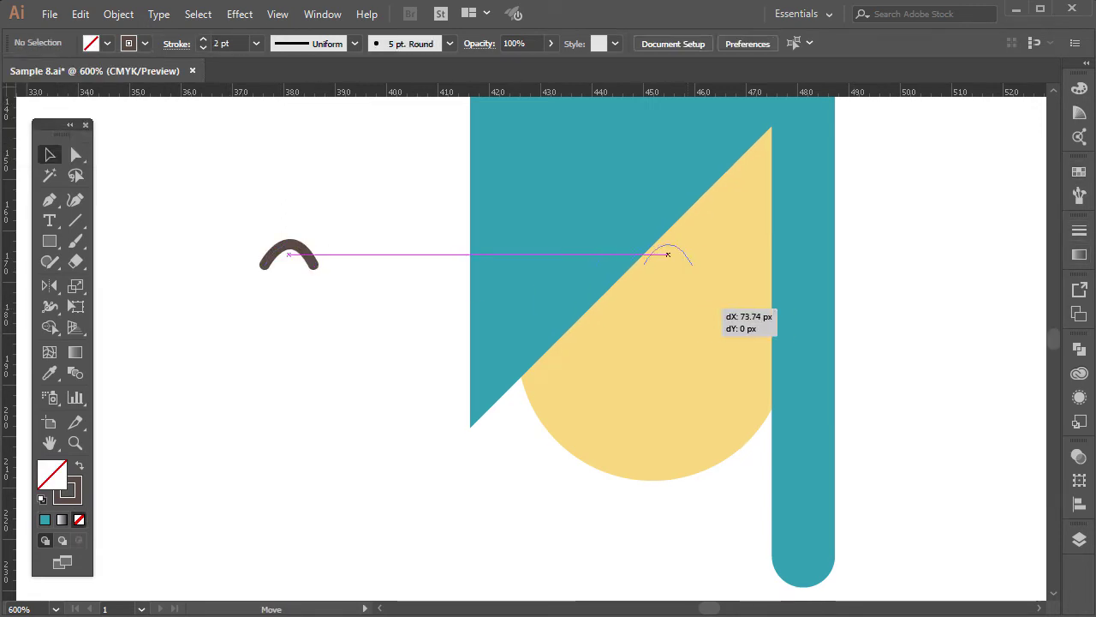
left_click_drag(668, 255, 722, 252)
Step: Draw a small rectangle beside the face for the mouth
key("ctrl+minus")
left_click_drag(50, 241, 128, 241)
key("ctrl+plus")
left_click_drag(325, 314, 386, 359)
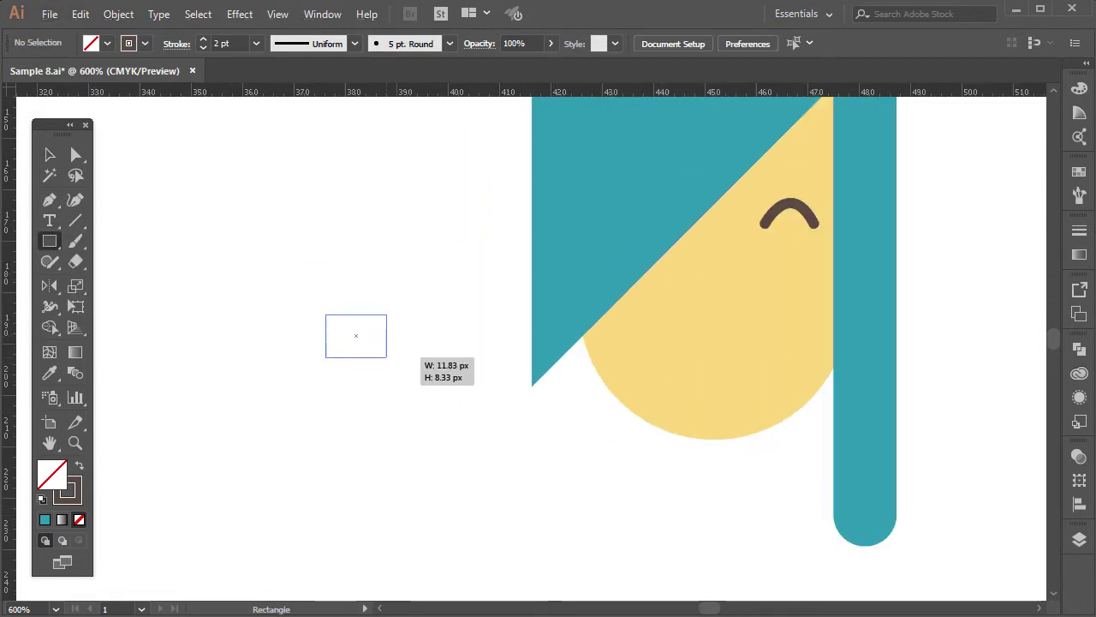
Step: Fill the small rectangle white with no stroke and round its bottom corners into a half-circle
scroll(386, 358, "up", 1)
left_click(107, 42)
left_click(34, 70)
left_click(144, 43)
left_click(9, 101)
left_click(75, 154)
left_click(306, 352)
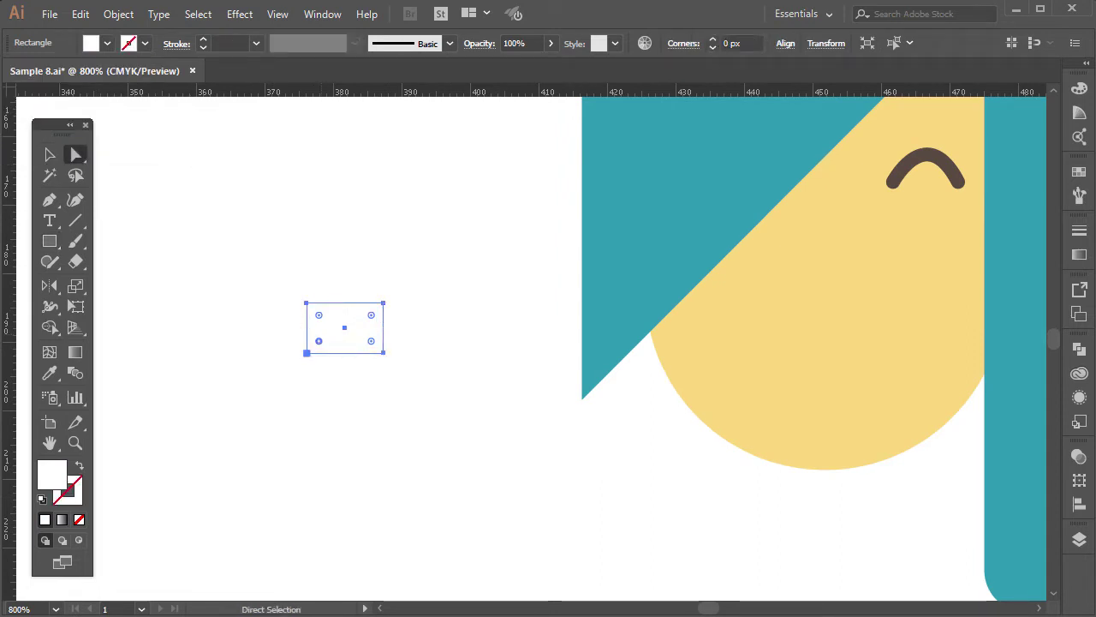
mouse_move(371, 341)
left_mouse_down()
mouse_move(346, 322)
mouse_move(762, 384)
left_mouse_up()
key("v")
left_click(445, 402)
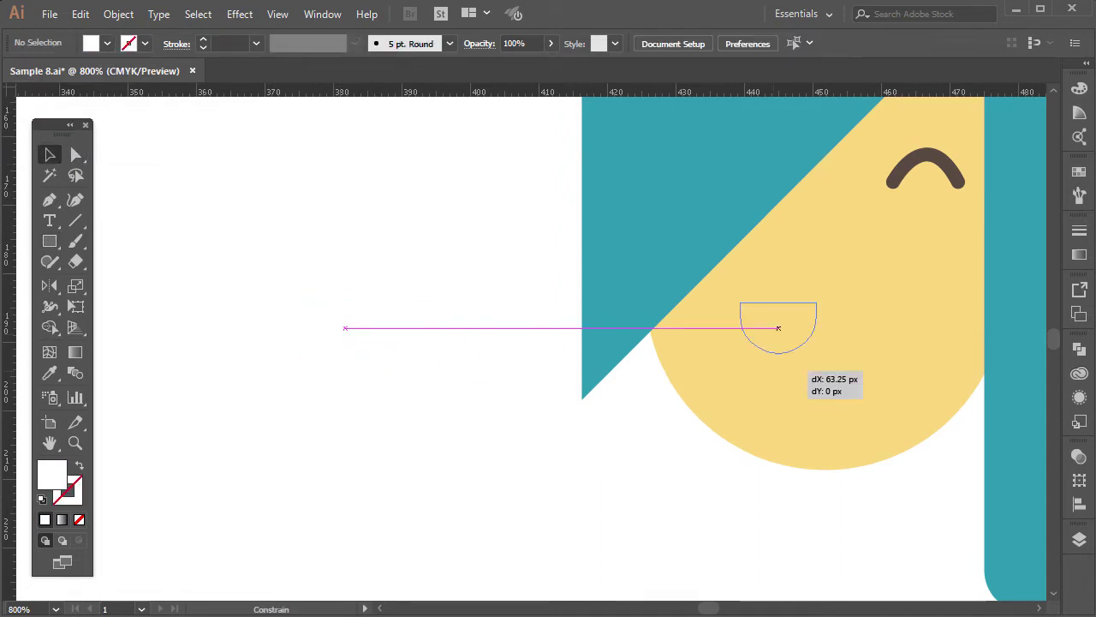
Step: Place the white half-circle mouth on the lower face
scroll(531, 347, "down", 2)
scroll(768, 386, "up", 2)
left_click_drag(553, 381, 554, 353)
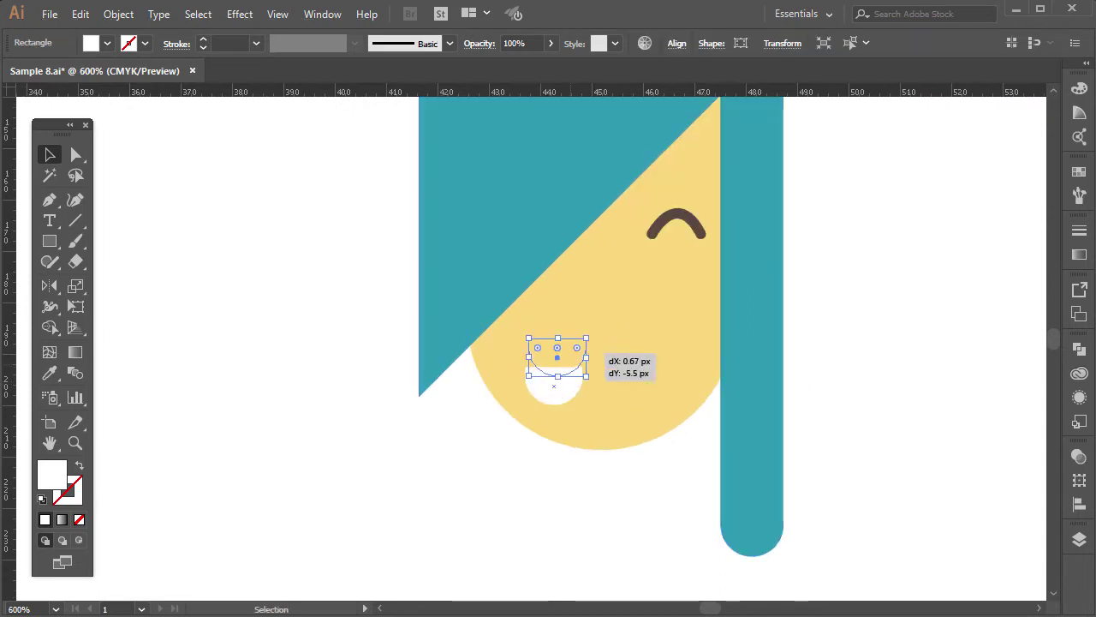
scroll(349, 365, "down", 1)
scroll(484, 365, "down", 2)
scroll(394, 416, "up", 3)
Step: Enlarge the mouth around its centre and fine-tune its size and position
left_click(367, 245)
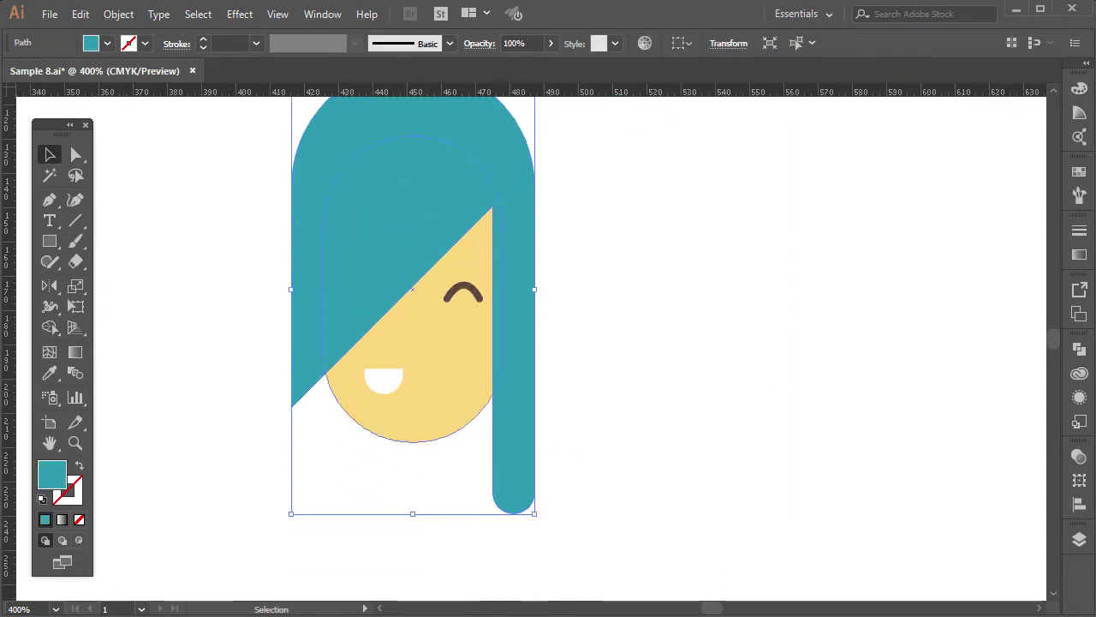
left_click(372, 384)
left_click_drag(402, 363, 410, 357)
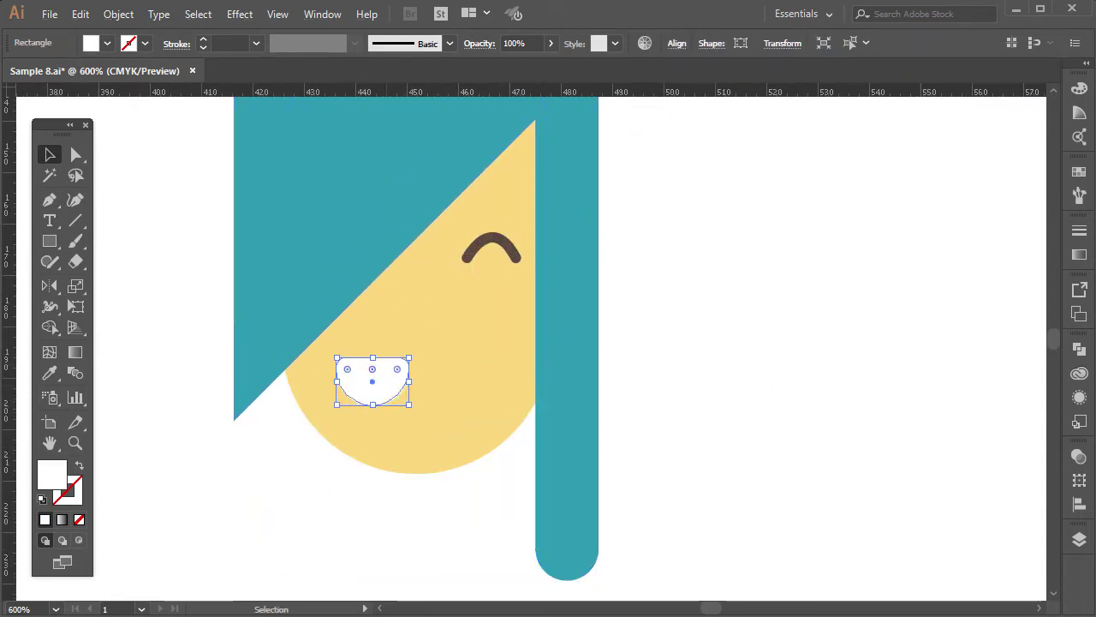
scroll(400, 378, "up", 1)
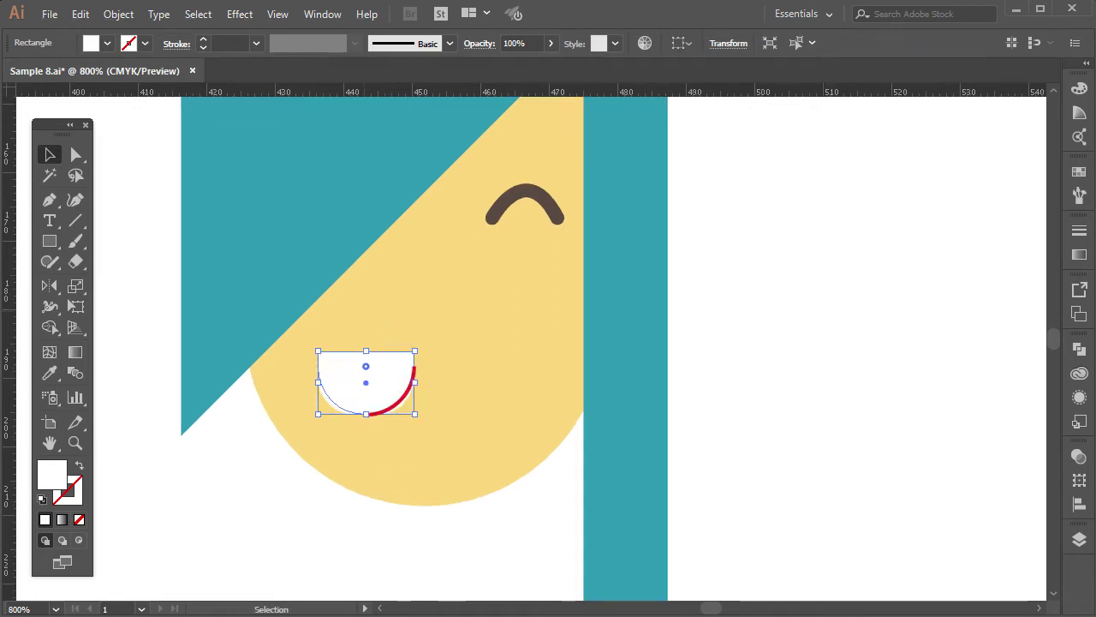
left_click_drag(416, 382, 418, 381)
key("ctrl+0")
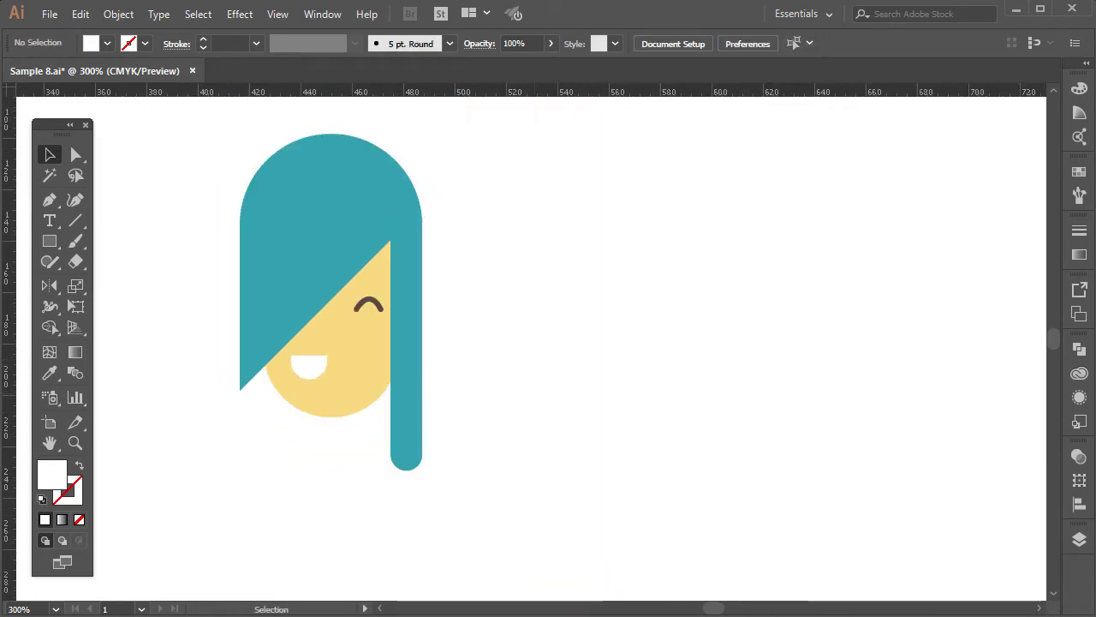
scroll(548, 287, "down", 1)
scroll(399, 257, "down", 1)
Step: Nudge the hair slightly lower and draw a teal circle left of the face
scroll(399, 216, "up", 1)
left_click_drag(407, 271, 407, 278)
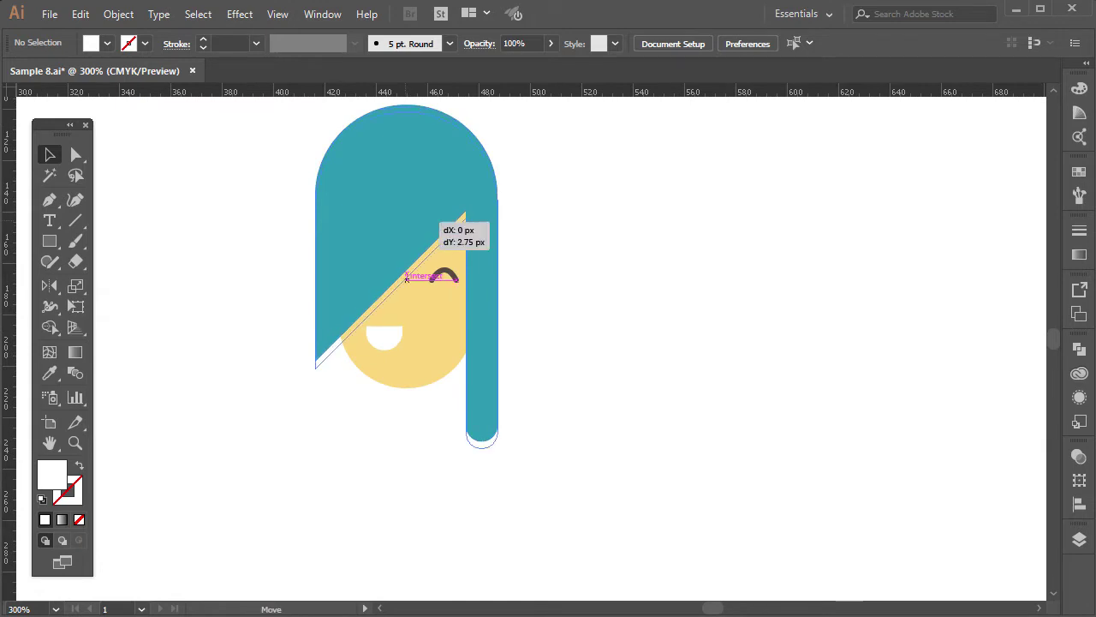
scroll(407, 278, "up", 1)
left_click_drag(50, 241, 111, 282)
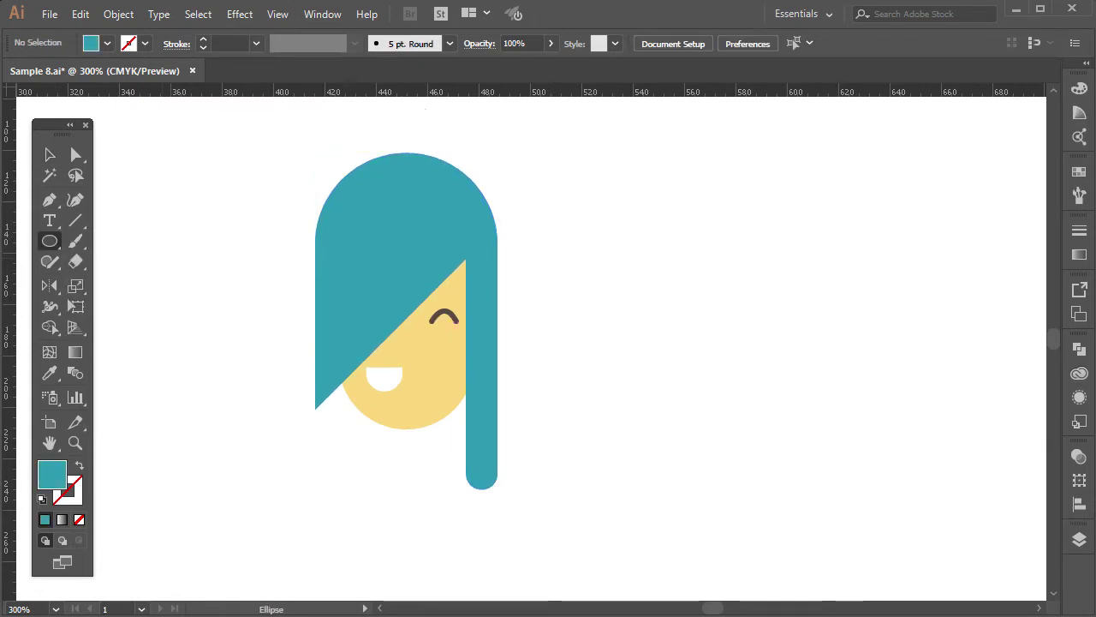
left_click_drag(161, 257, 284, 379)
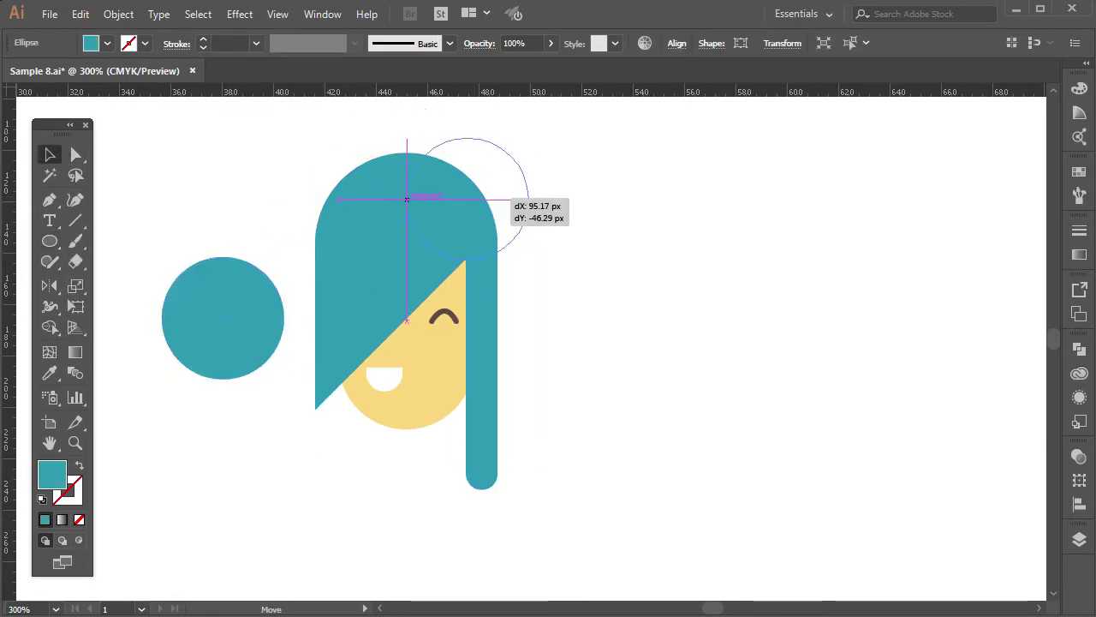
Step: Move and resize the teal circle onto the hair's top right
left_click_drag(222, 317, 477, 202)
scroll(477, 202, "up", 1)
mouse_move(538, 162)
left_mouse_down()
mouse_move(534, 171)
mouse_move(524, 155)
left_mouse_up()
left_click_drag(466, 214, 514, 231)
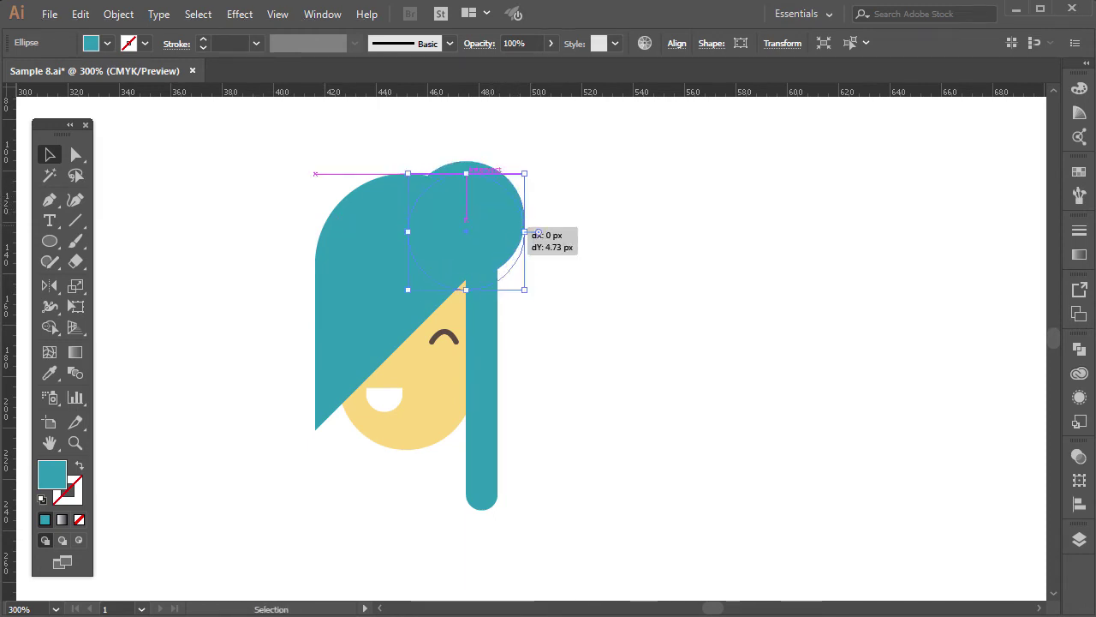
key("ctrl+shift+a")
Step: Enlarge the teal circle so it forms a rounded bump on the hair
left_click(497, 205)
left_click_drag(526, 171, 535, 162)
key("ctrl+shift+a")
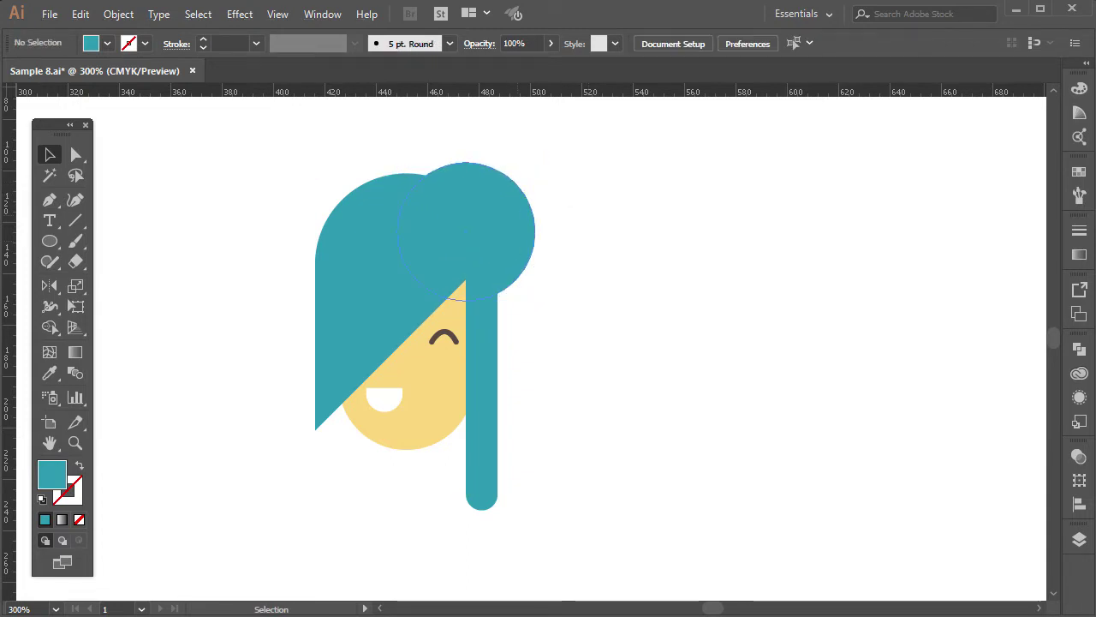
key("ctrl+minus")
key("ctrl+minus")
key("ctrl+minus")
key("ctrl+plus")
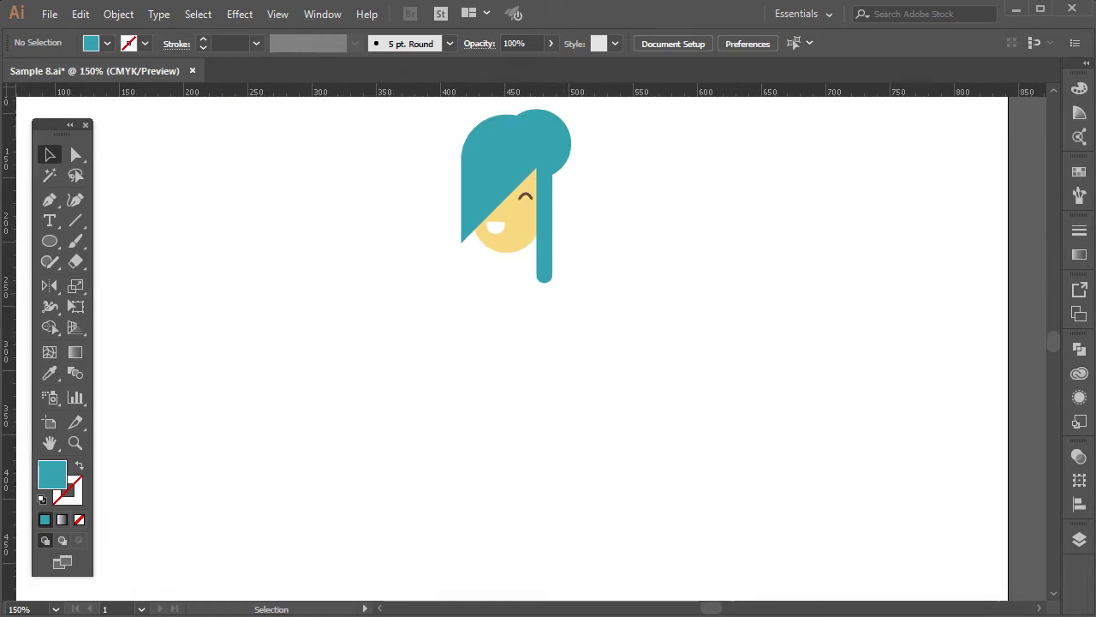
left_click_drag(49, 241, 85, 240)
Step: Draw a crimson rectangle under the face and send it behind the head
left_click_drag(319, 242, 426, 429)
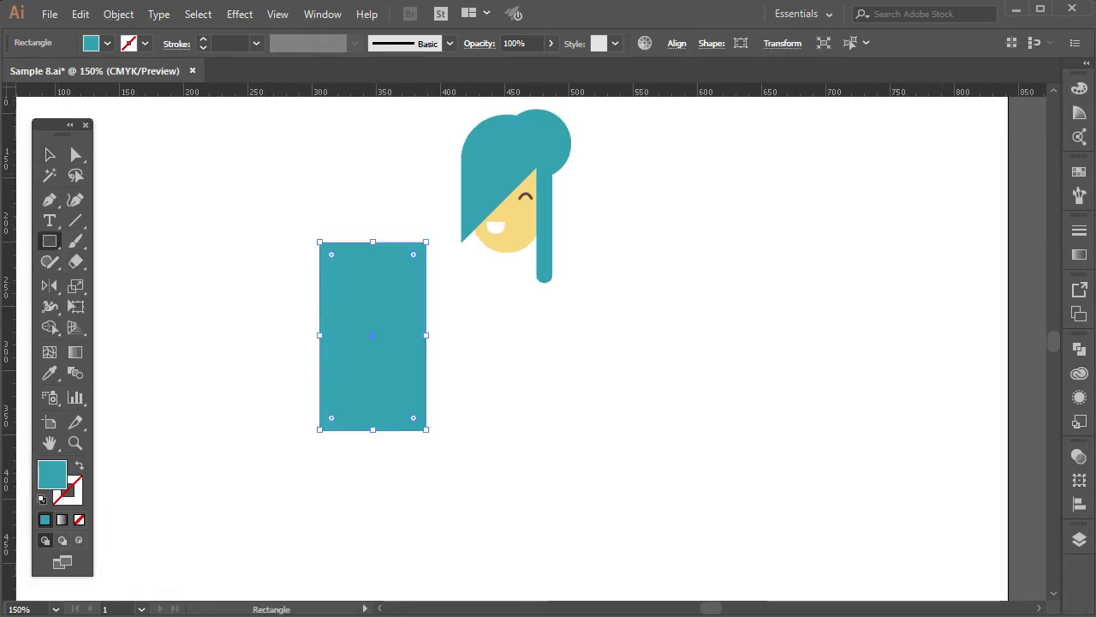
left_click(1079, 171)
left_click(958, 294)
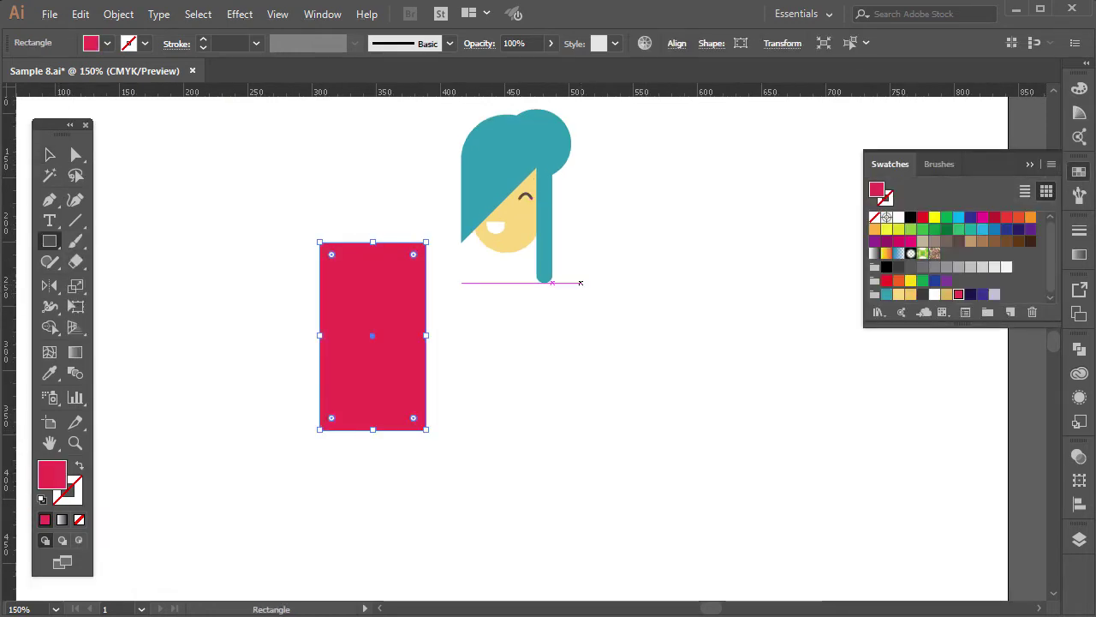
left_click_drag(372, 336, 513, 331)
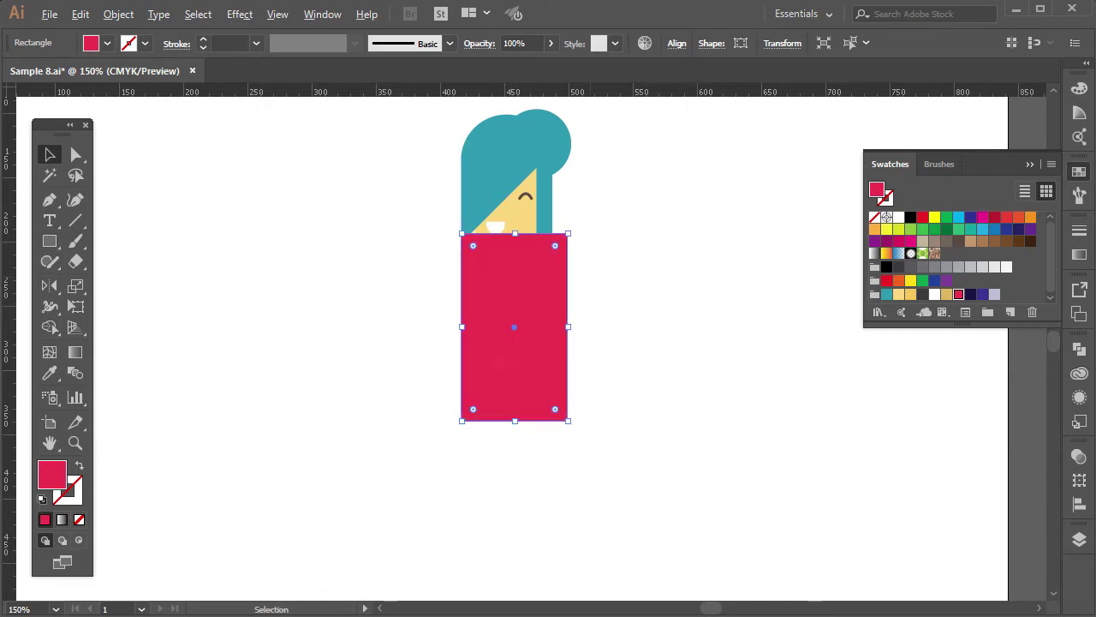
key("ctrl+plus")
key("ctrl+shift+bracketleft")
left_click_drag(526, 351, 526, 342)
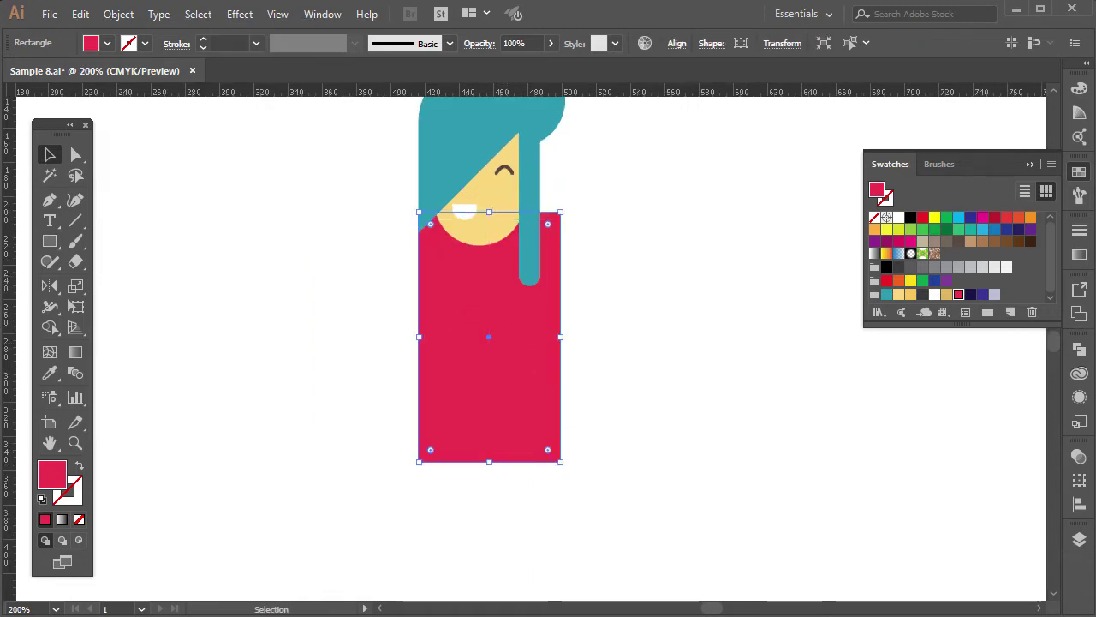
Step: Add a crimson circle against the body's left side, behind the body
left_click_drag(49, 240, 107, 292)
left_click_drag(228, 272, 293, 337)
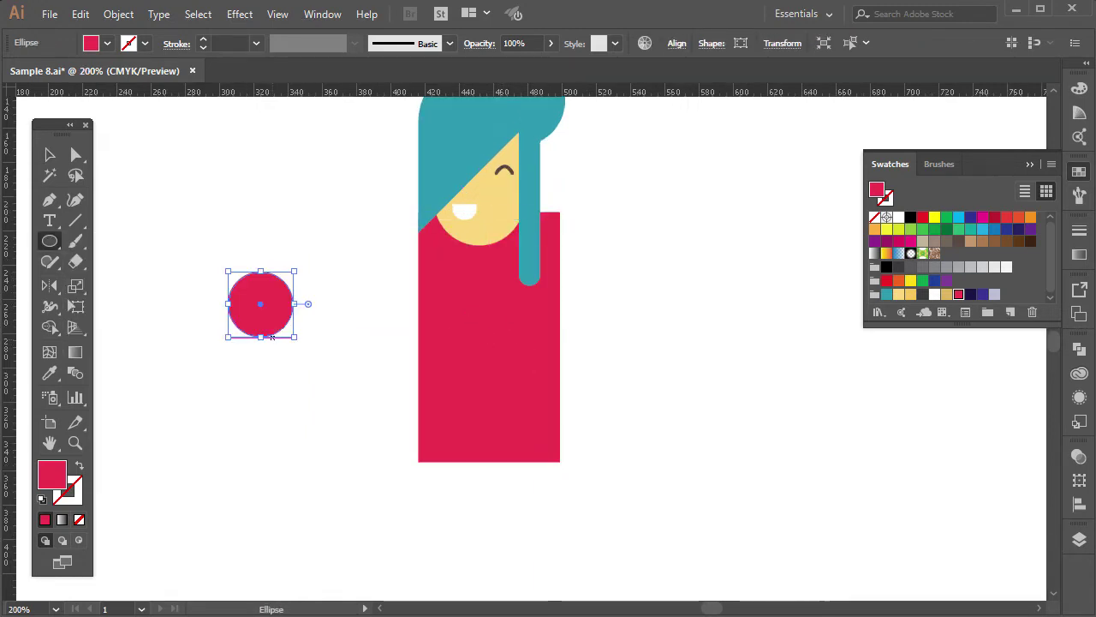
key("v")
key("ctrl+shift+a")
left_click_drag(260, 304, 425, 305)
key("ctrl+shift+bracketleft")
key("ctrl+shift+a")
Step: Select the crimson body and shoulder circle together to check their placement
key("ctrl+minus")
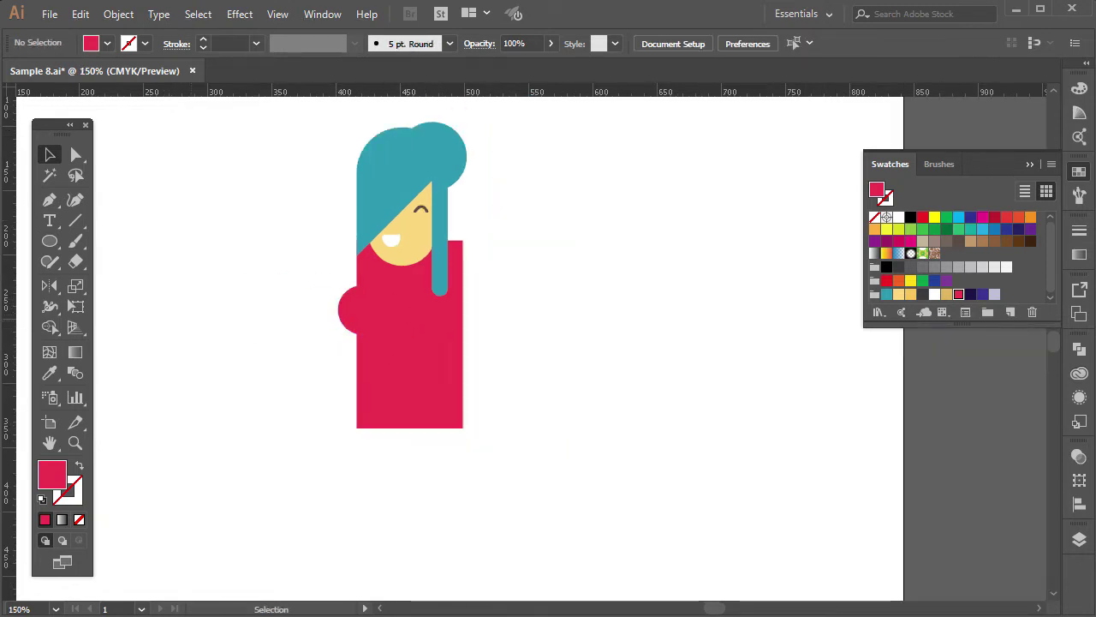
key("ctrl+plus")
scroll(396, 373, "up", 1)
scroll(396, 374, "up", 1)
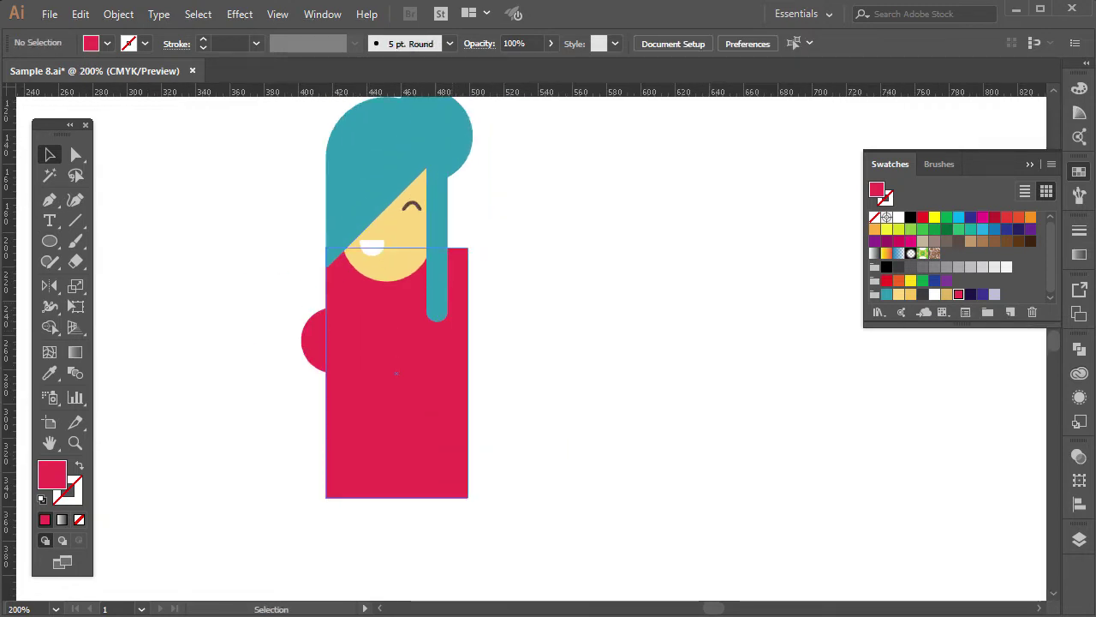
left_click_drag(335, 360, 335, 360)
key("ctrl+shift+a")
key("ctrl+minus")
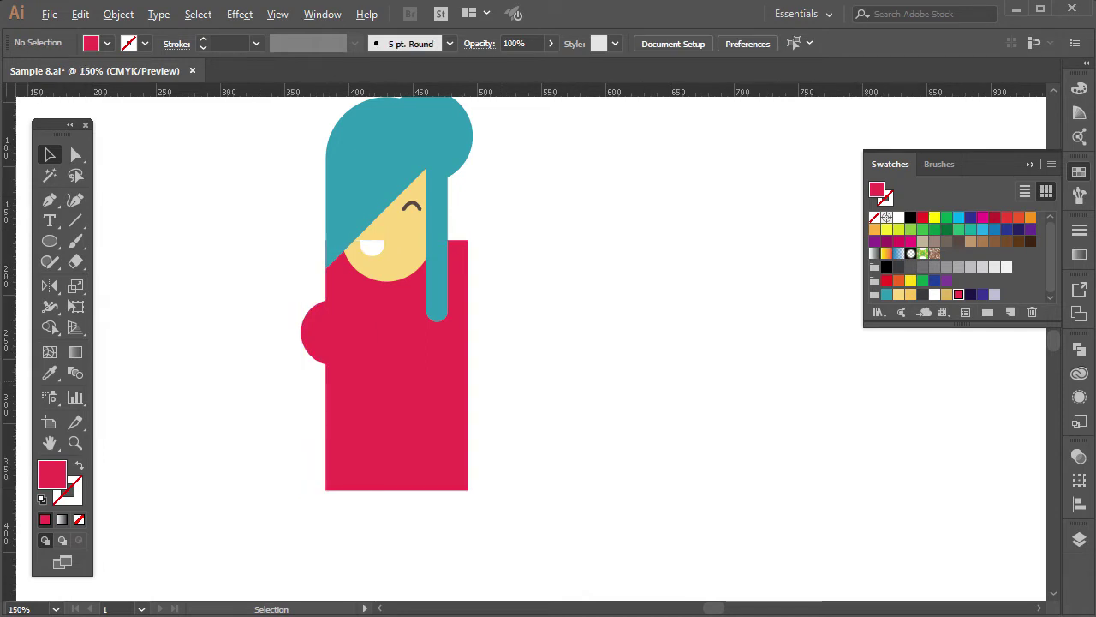
Step: Draw a tall light-yellow rectangle arm and position it beside the crimson body
left_click_drag(49, 241, 111, 239)
left_click_drag(200, 263, 238, 463)
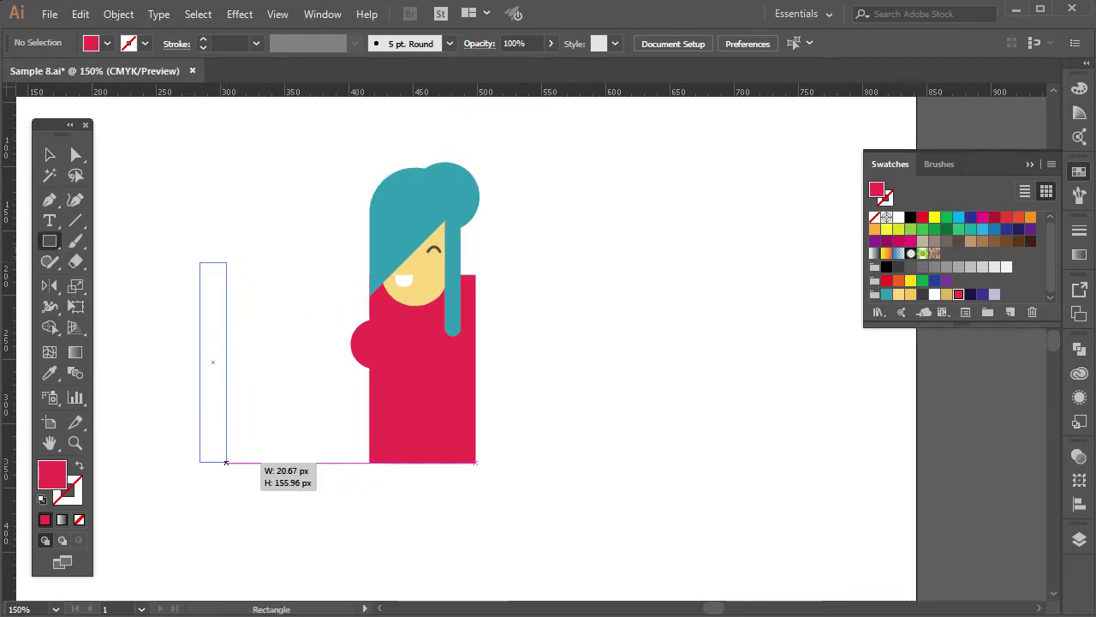
left_click(899, 294)
key("v")
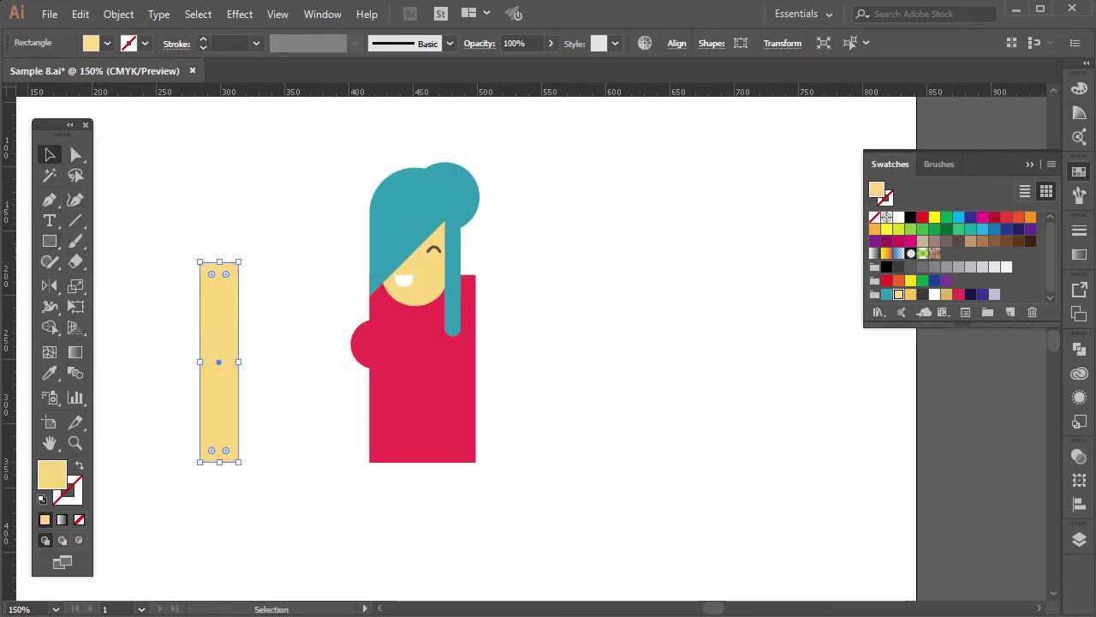
mouse_move(219, 264)
left_mouse_down()
mouse_move(375, 288)
mouse_move(486, 275)
left_mouse_up()
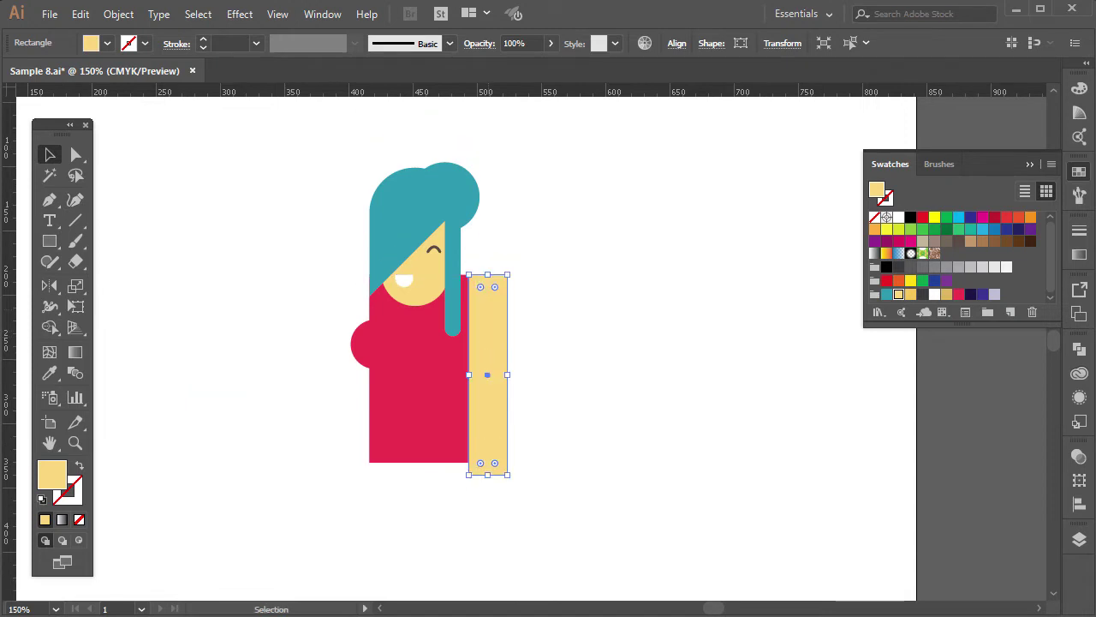
key("ctrl+plus")
key("ctrl+plus")
left_click_drag(490, 355, 495, 372)
key("ctrl+minus")
key("ctrl+minus")
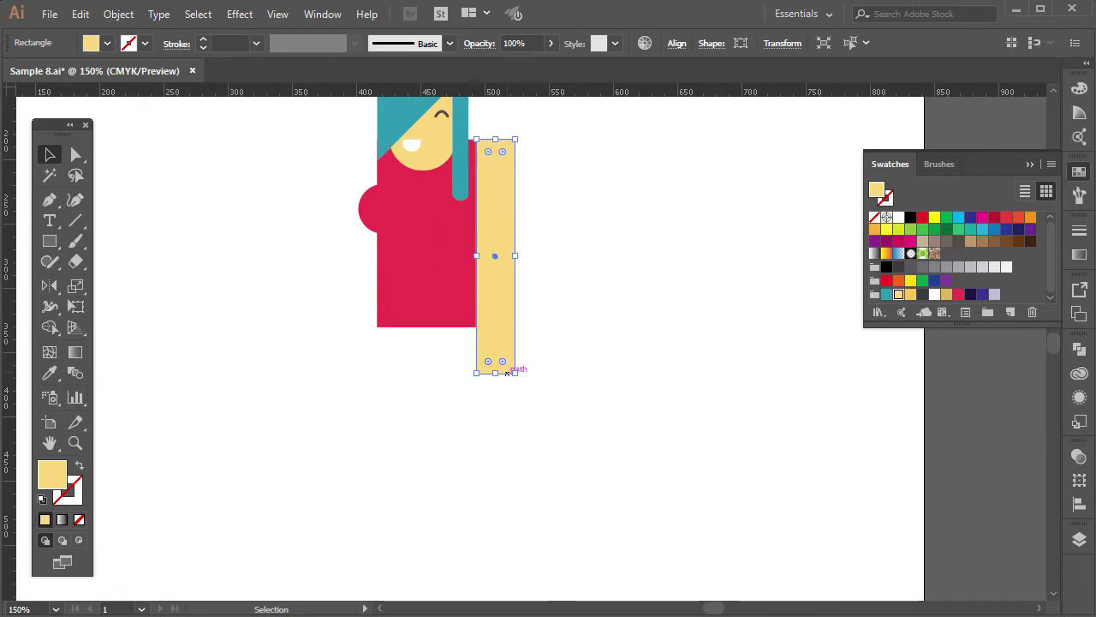
scroll(514, 367, "up", 2)
mouse_move(495, 297)
left_mouse_down()
mouse_move(546, 284)
mouse_move(365, 284)
left_mouse_up()
Step: Recolour the arm copy darker yellow and send it behind the figure on the left
left_click(495, 284)
left_click(911, 293)
key("ctrl+shift+a")
scroll(379, 281, "up", 1)
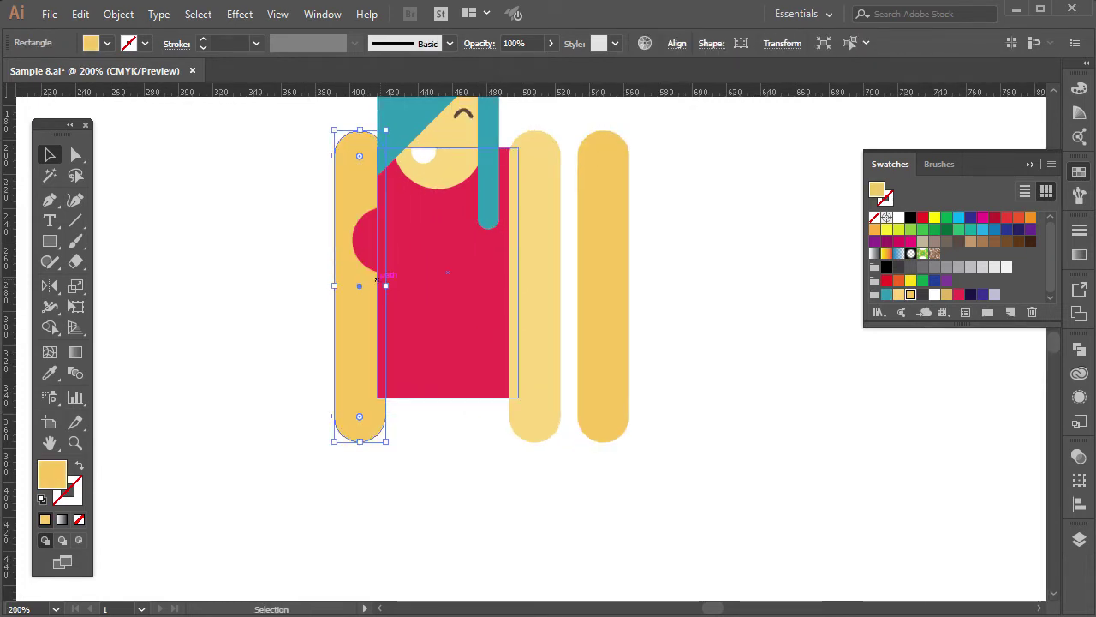
left_click_drag(364, 287, 381, 290)
key("ctrl+shift+bracketleft")
key("ctrl+shift+a")
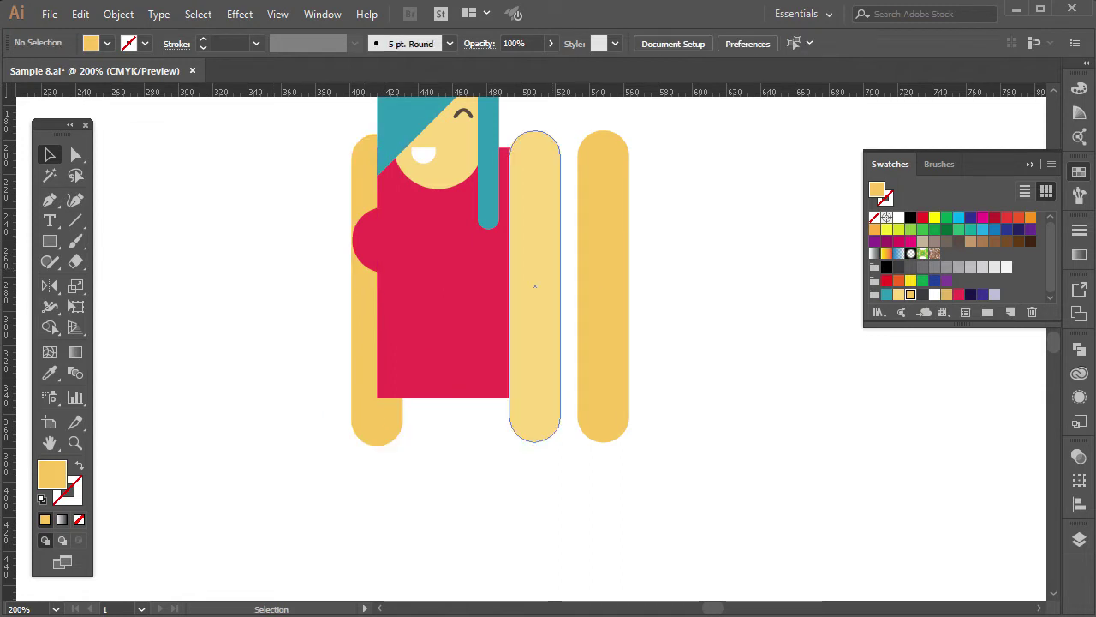
Step: Delete the extra darker arm and move the light arm against the body's right edge
scroll(604, 306, "up", 1)
left_click(603, 306)
key("Delete")
left_click_drag(535, 306, 524, 306)
key("ctrl+shift+a")
scroll(522, 408, "up", 3)
Step: Fine-tune the right arm's position, nudging it slightly to the right
key("ctrl+plus")
left_click_drag(516, 451, 510, 451)
key("ctrl+shift+a")
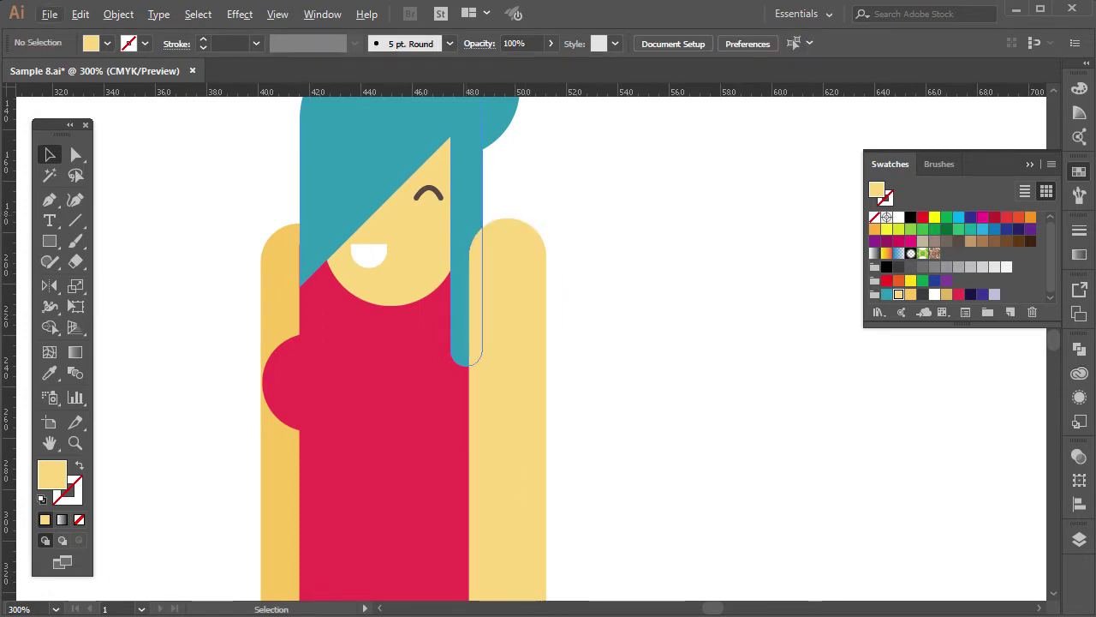
left_click(467, 343)
left_click(507, 451)
key("ctrl+shift+a")
key("ctrl+minus")
left_click_drag(563, 329, 566, 329)
key("ctrl+shift+a")
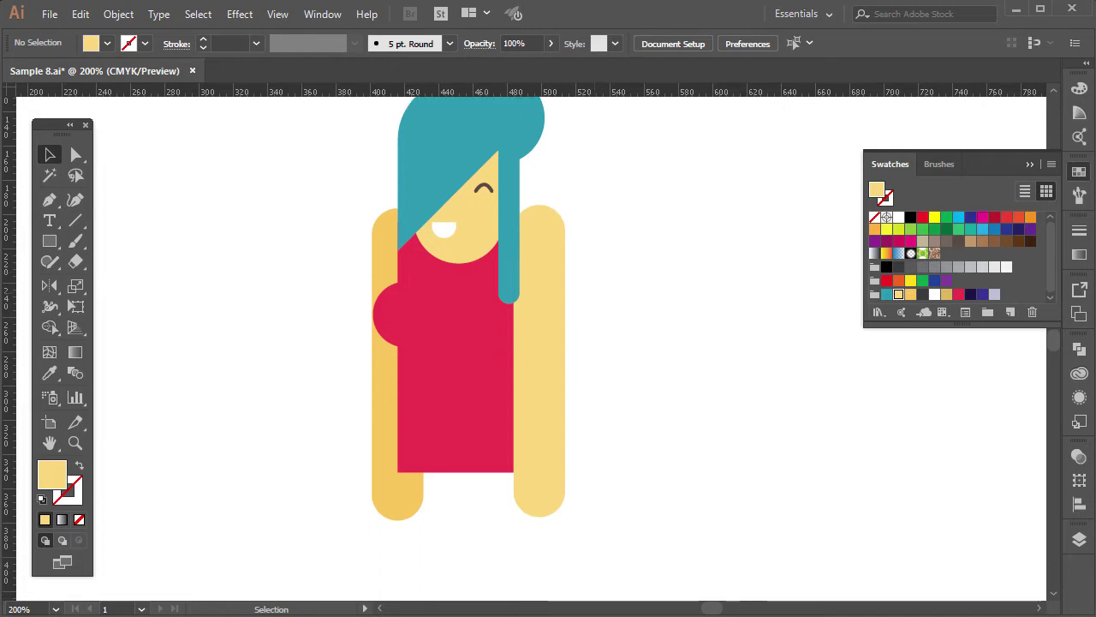
scroll(562, 245, "up", 2)
Step: Scale the teal hair up and outward from its top-right handle, then select the crimson top
left_click(536, 149)
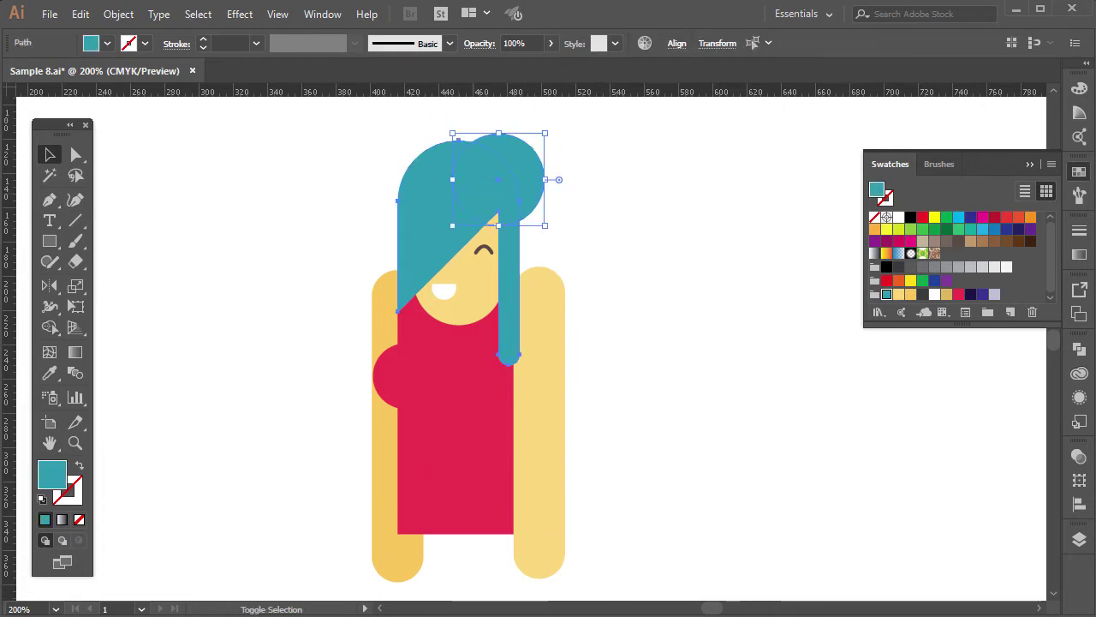
left_click_drag(545, 133, 565, 120)
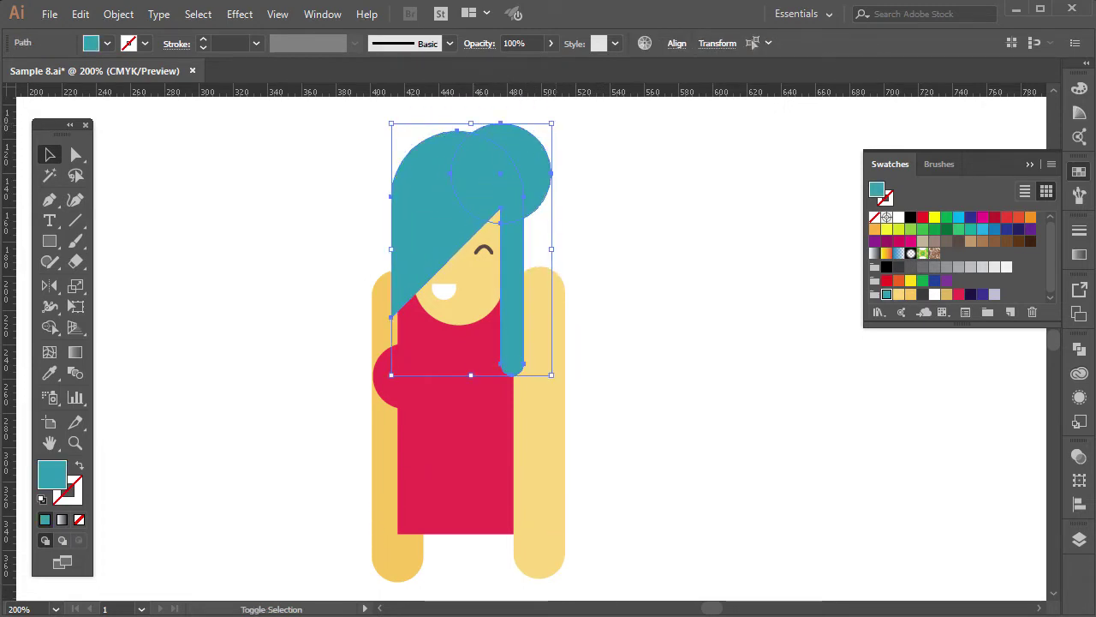
key("ctrl+shift+a")
scroll(557, 137, "down", 1, "alt")
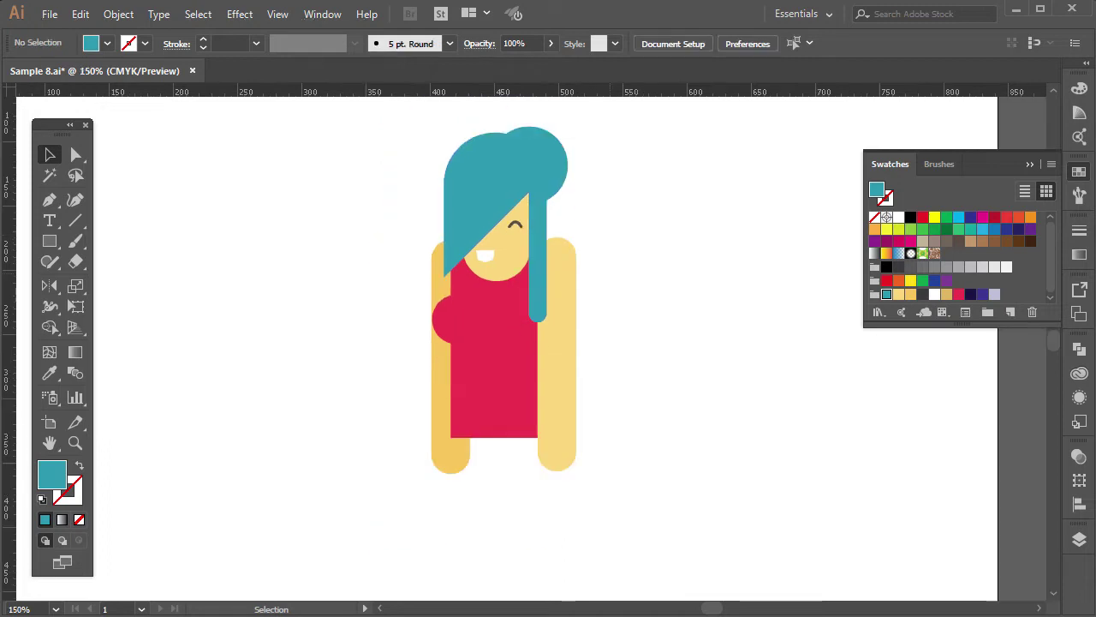
scroll(556, 251, "down", 3)
scroll(575, 292, "up", 1)
scroll(575, 304, "up", 1, "alt")
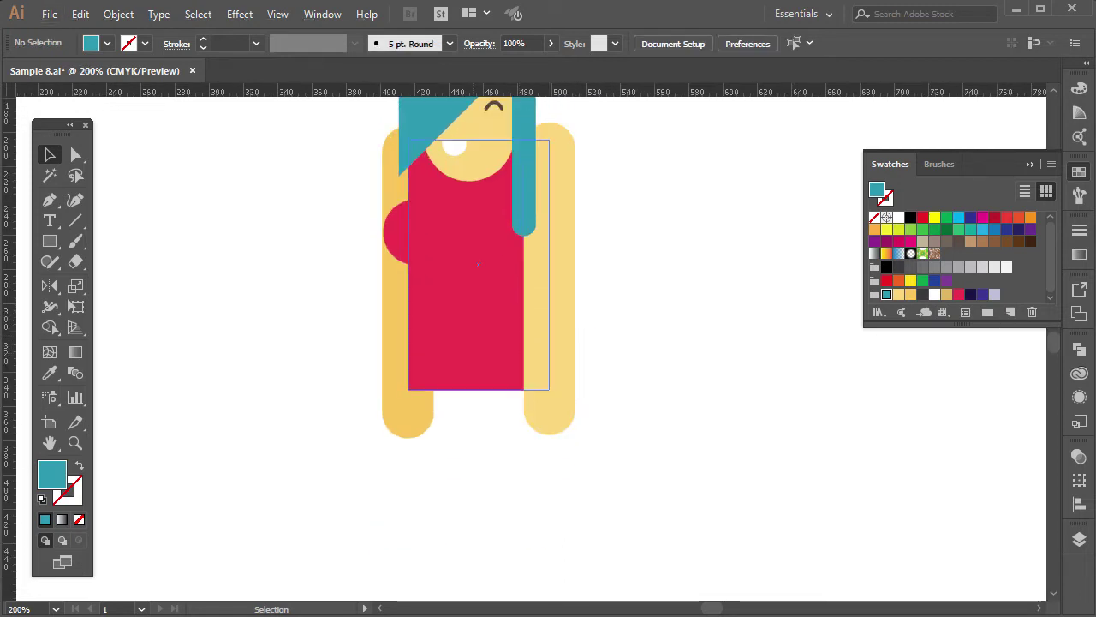
left_click(478, 264)
Step: Copy the crimson top, stretch it below the body, fill it light yellow and shorten it
key("ctrl+shift+bracketright")
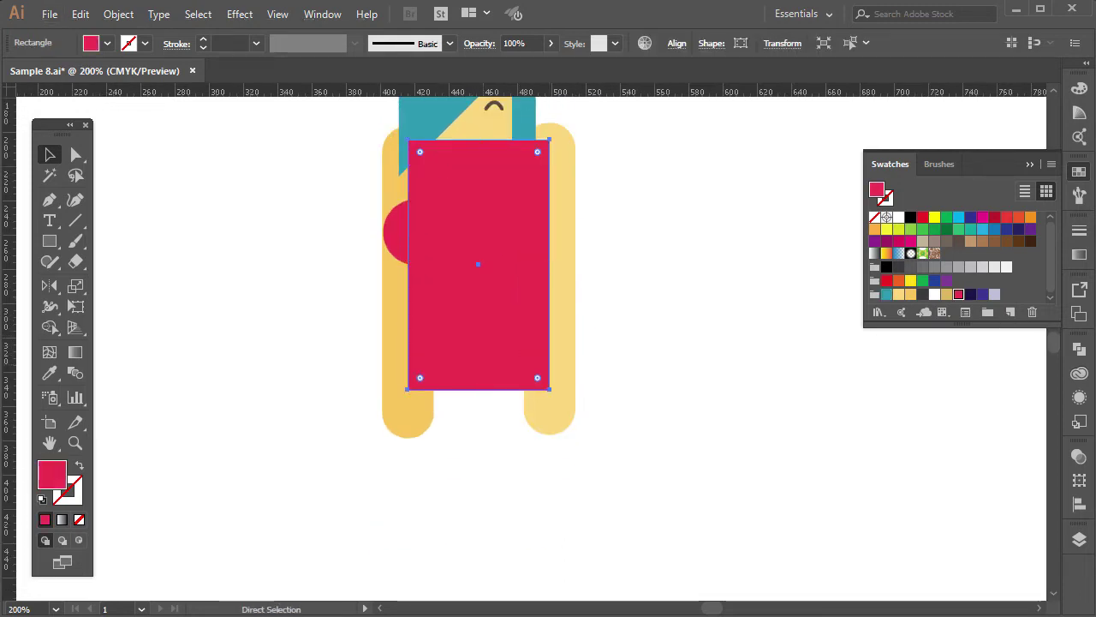
key("ctrl+z")
left_click_drag(479, 389, 479, 430)
left_click(899, 293)
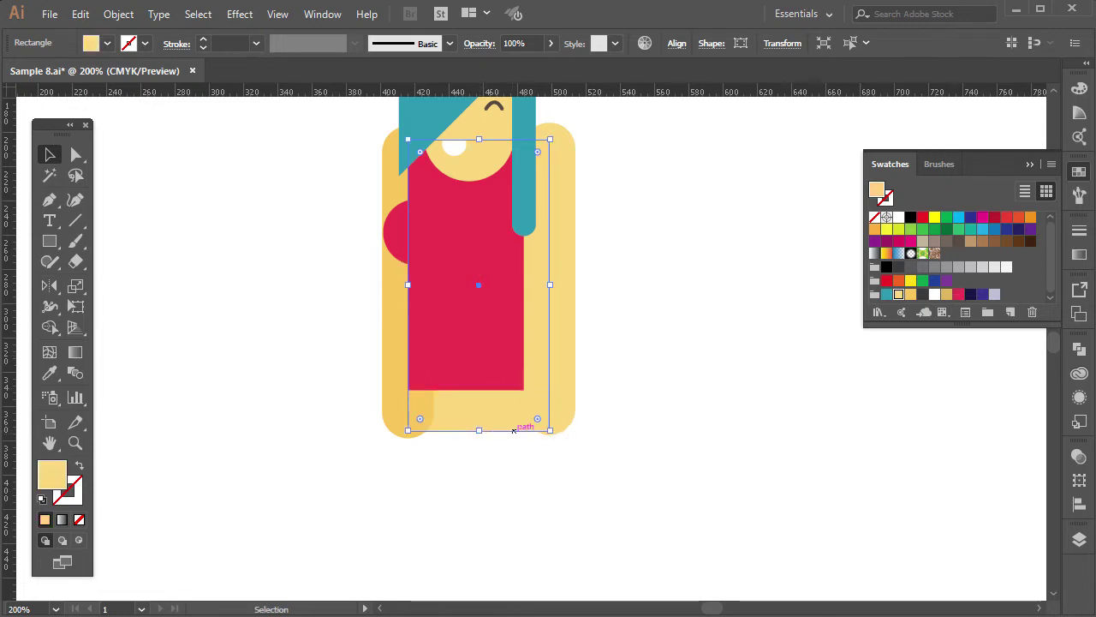
scroll(478, 448, "up", 1)
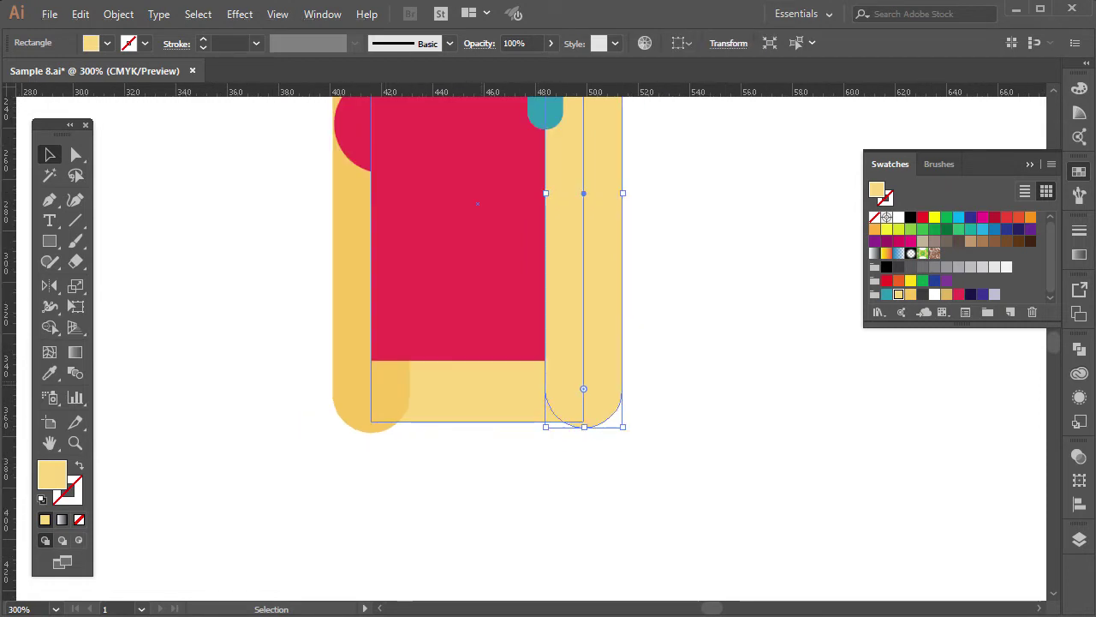
key("ctrl+shift+bracketleft")
scroll(480, 392, "up", 1)
left_click(480, 391, "ctrl")
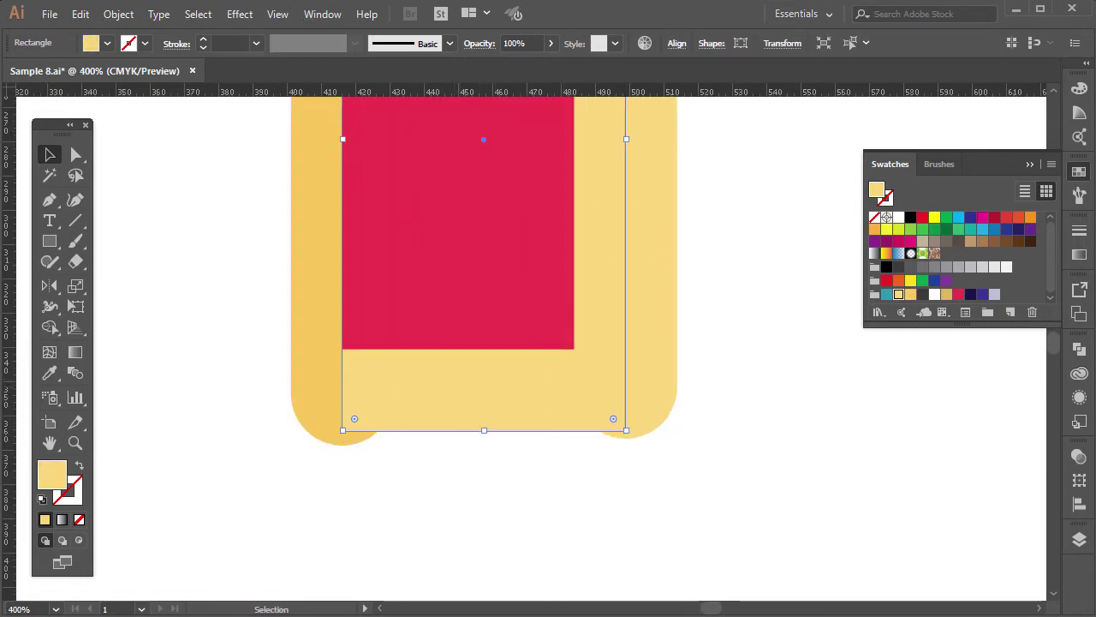
scroll(480, 392, "up", 1)
key("ctrl+shift+bracketright")
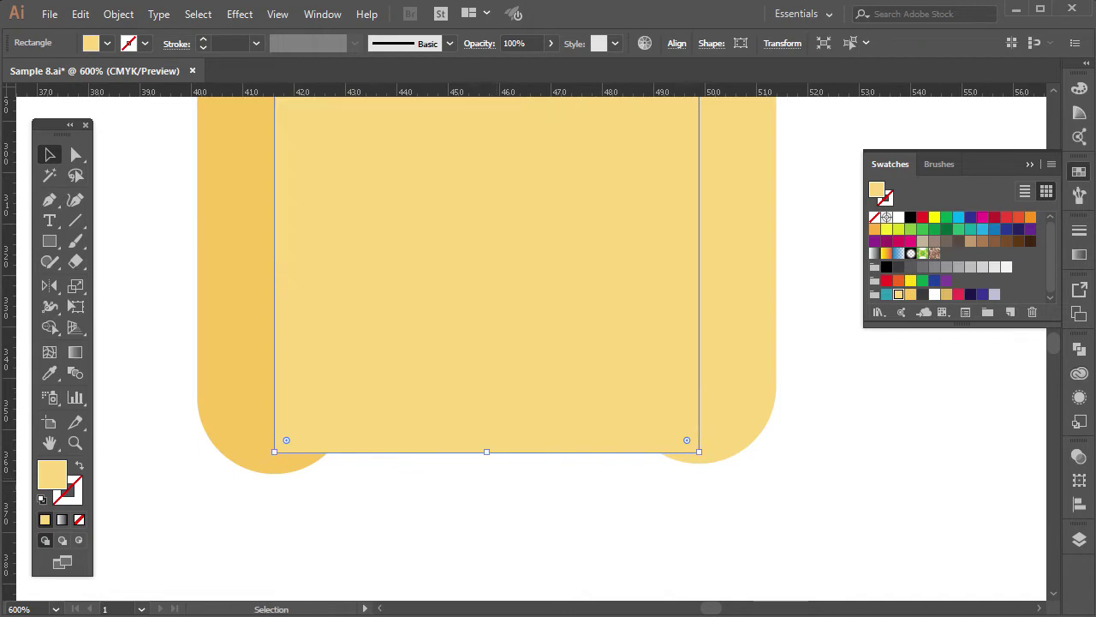
left_click_drag(486, 451, 499, 345)
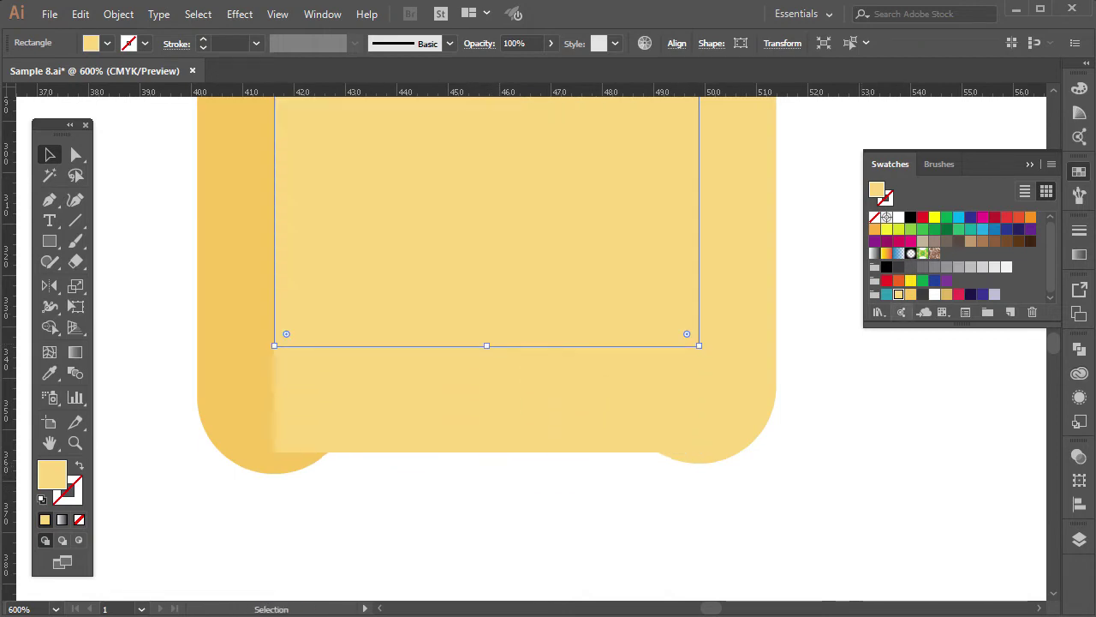
Step: Fill a copy with tan and send the tan and light-yellow rectangles behind the top
left_click(947, 293)
key("ctrl+shift+bracketleft")
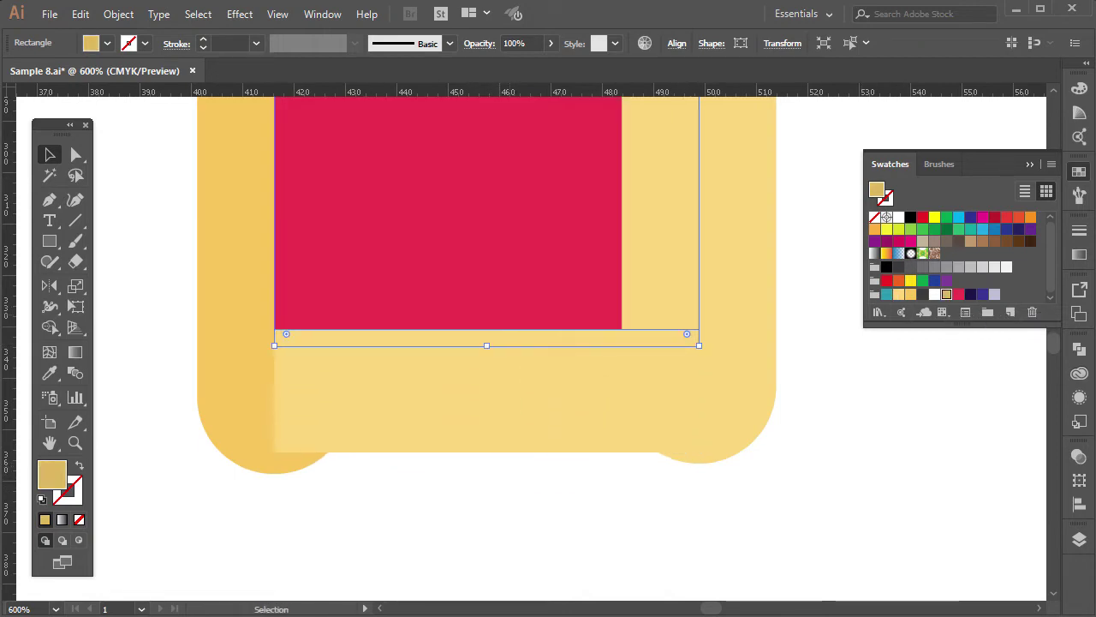
key("ctrl+equal")
left_click(479, 411)
key("ctrl+shift+bracketleft")
key("ctrl+equal")
key("ctrl+minus")
key("ctrl+minus")
key("ctrl+minus")
key("ctrl+shift+a")
left_click(355, 428)
key("ctrl+shift+a")
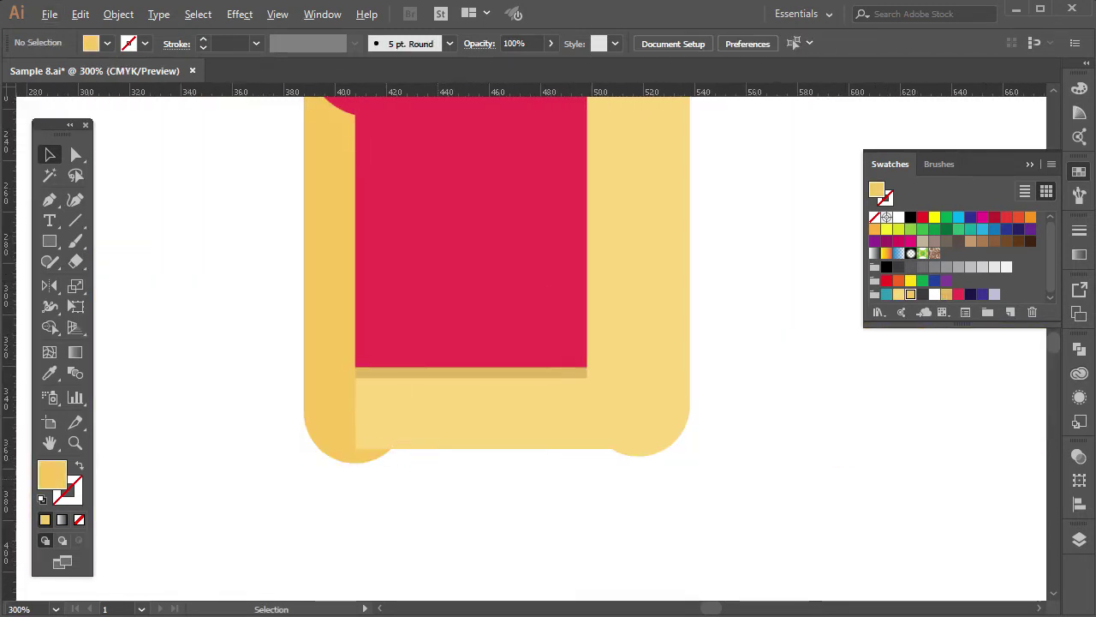
key("ctrl+minus")
key("ctrl+minus")
Step: Draw a small circle centred in the yellow band below the top
left_click_drag(49, 240, 141, 287)
key("ctrl+equal")
mouse_move(286, 392)
left_mouse_down()
mouse_move(307, 413)
mouse_move(580, 401)
left_mouse_up()
key("ctrl+shift+a")
key("ctrl+minus")
key("ctrl+minus")
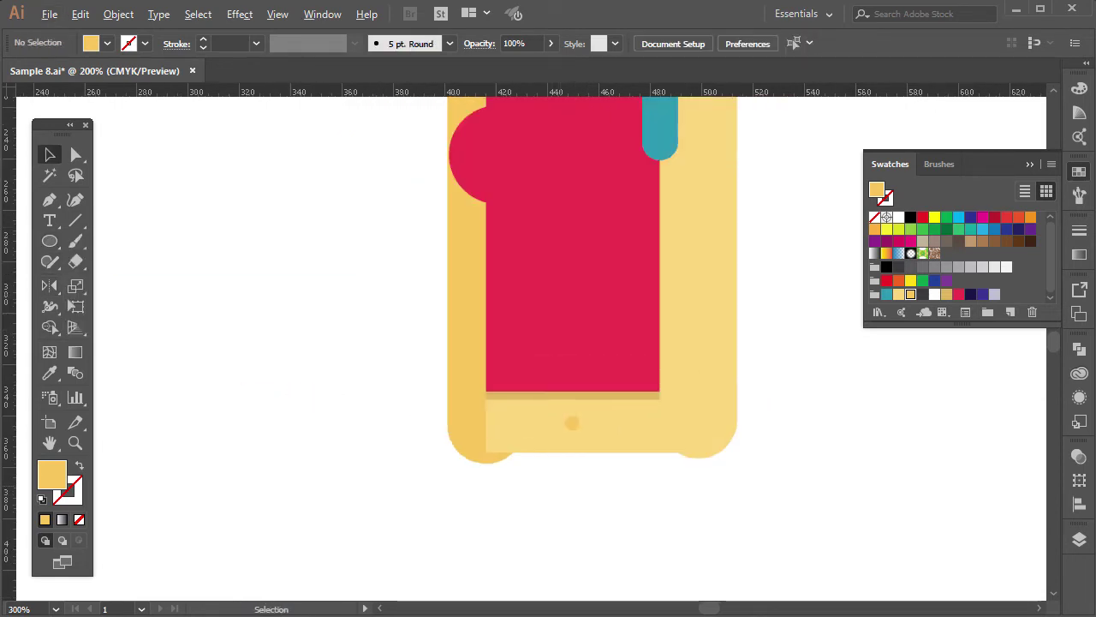
key("ctrl+minus")
key("ctrl+equal")
left_click_drag(49, 241, 128, 241)
Step: Draw a rectangle left of the figure and fill it dark grey
left_click_drag(231, 258, 333, 401)
left_click_drag(336, 401, 338, 399)
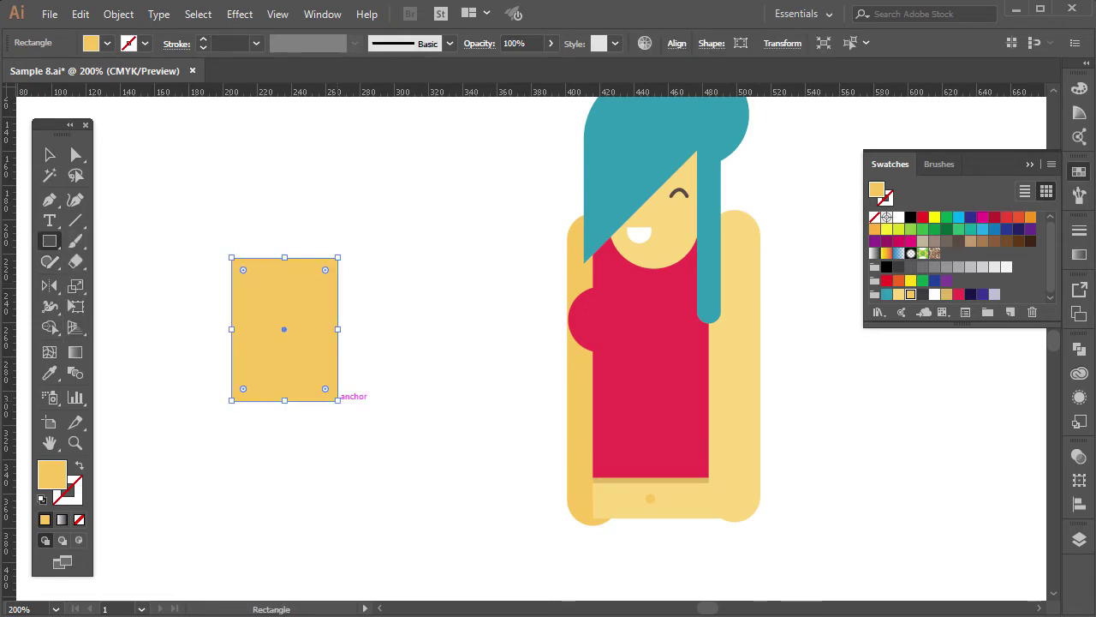
left_click(922, 293)
scroll(245, 492, "up", 1)
scroll(244, 492, "up", 1)
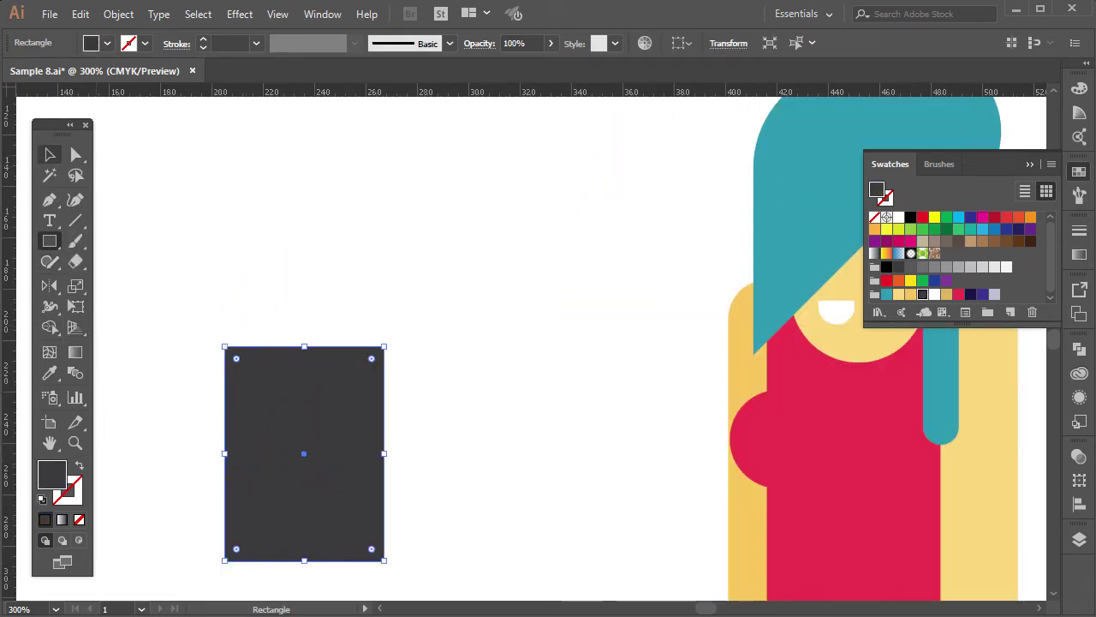
key("v")
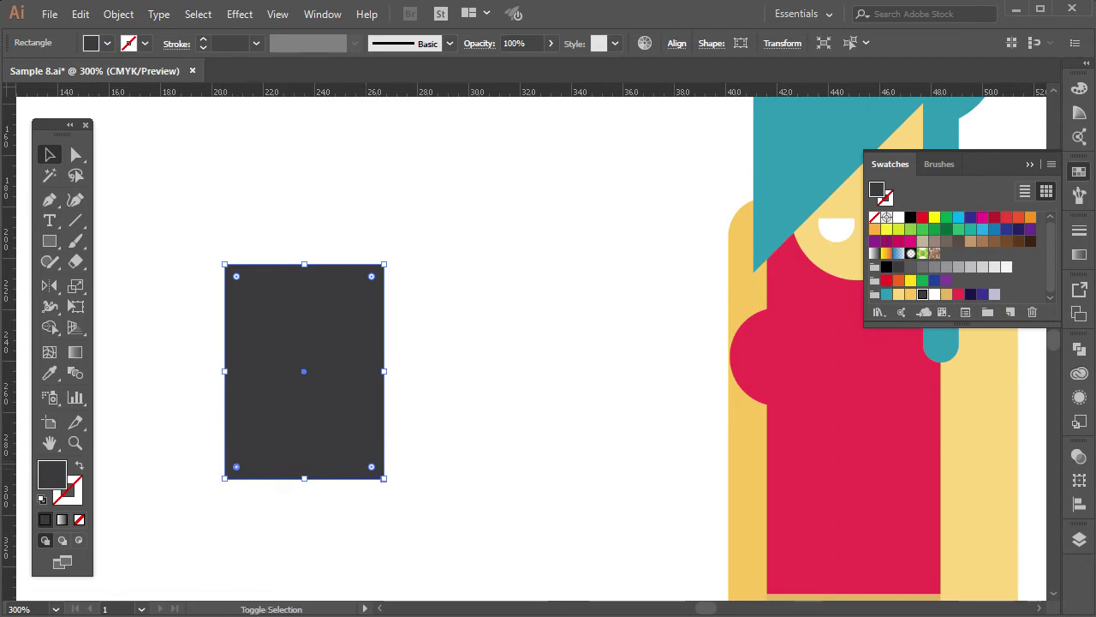
Step: Slightly round its bottom corners, copy it upward, rotate the copy 180° and remove its fill
mouse_move(357, 452)
left_mouse_down()
mouse_move(306, 401)
mouse_move(304, 150)
left_mouse_up()
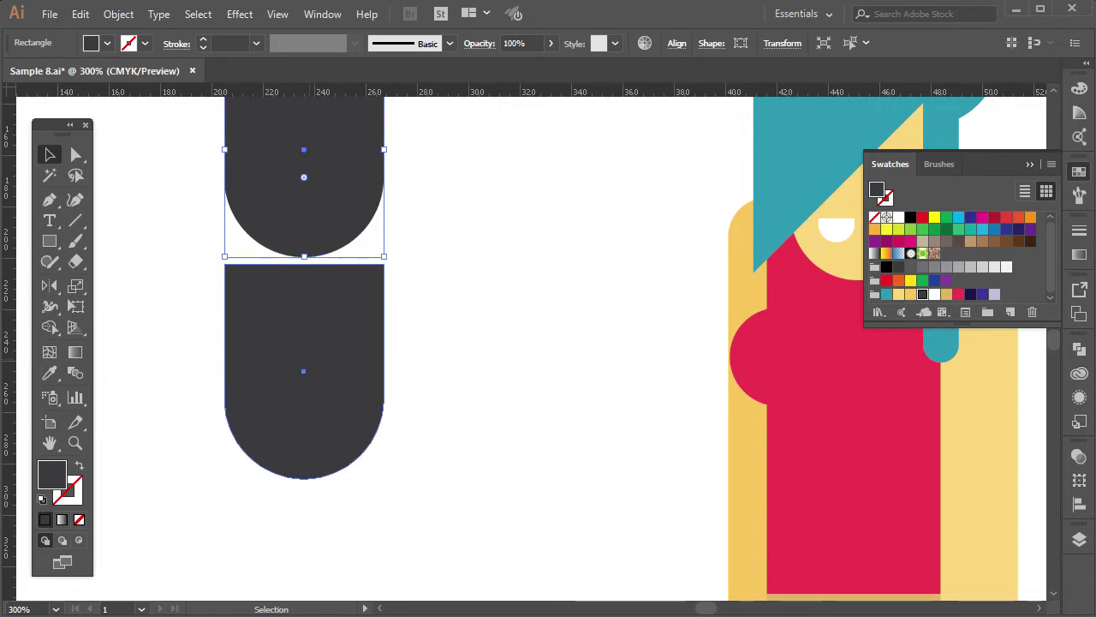
left_click_drag(304, 398, 262, 440)
scroll(262, 440, "up", 3)
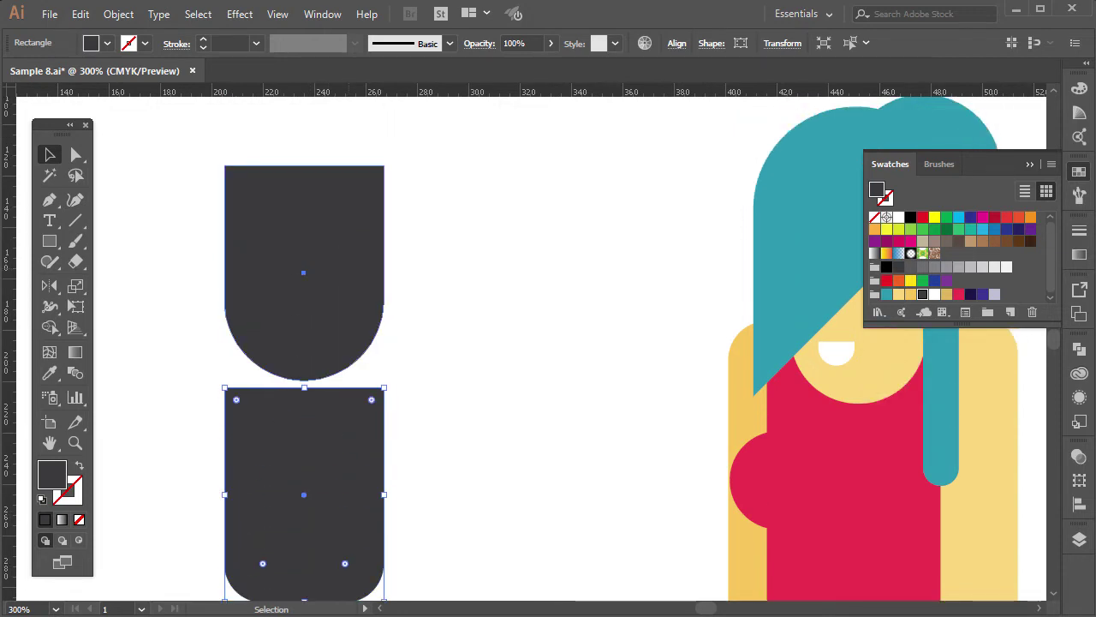
left_click_drag(394, 346, 214, 199)
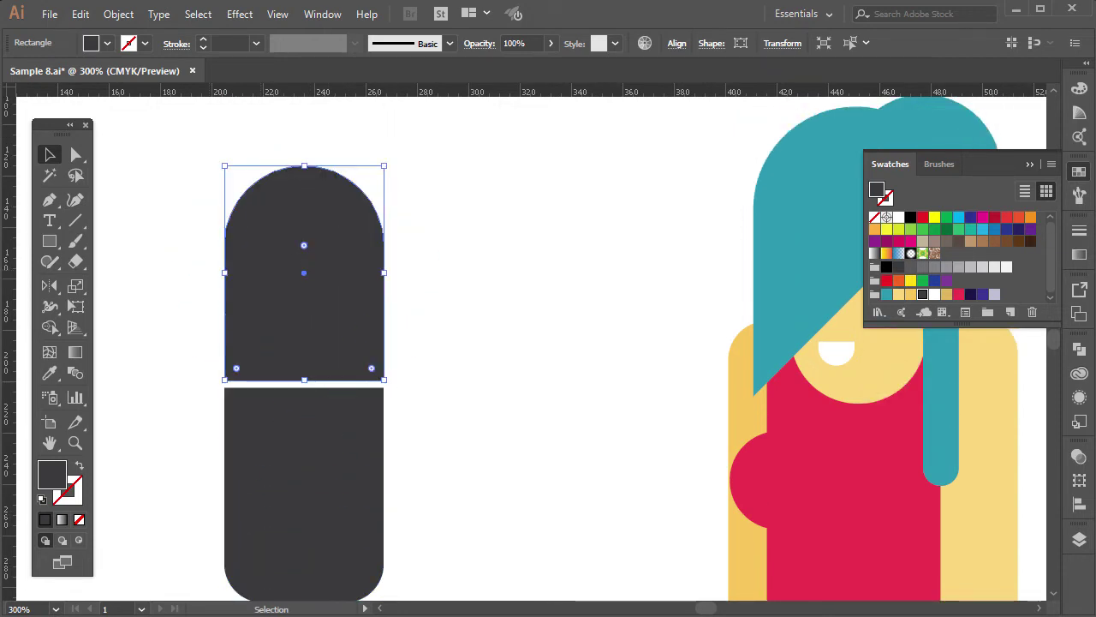
scroll(292, 255, "up", 1)
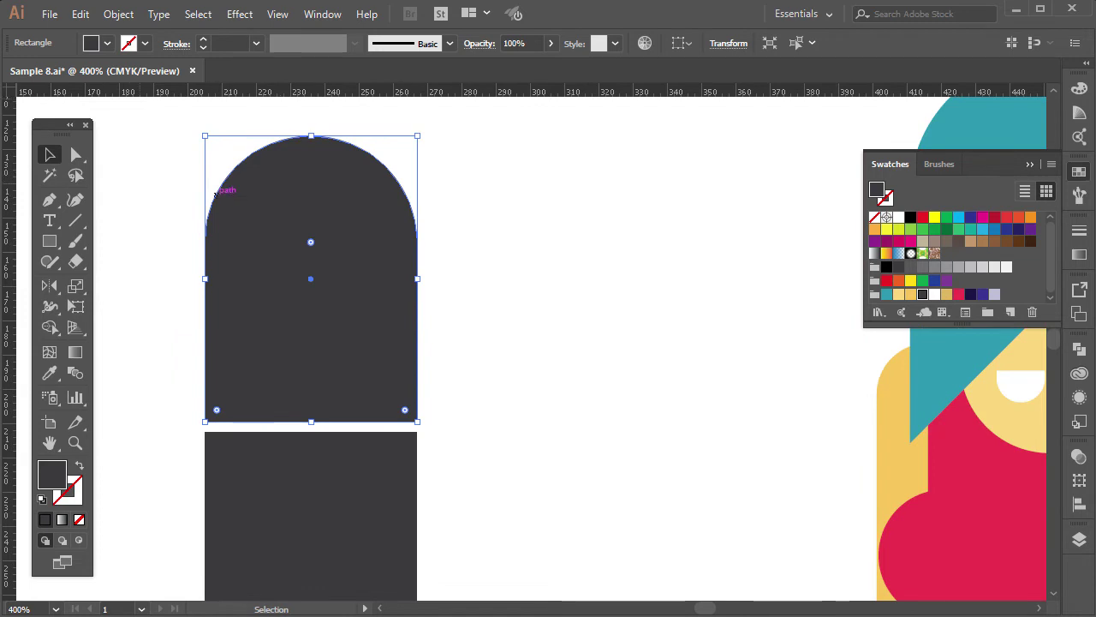
left_click(107, 43)
left_click(11, 69)
Step: Square the outline's corners and make a smaller copy inside it, shifted up
left_click(360, 171)
left_click(415, 201)
left_click_drag(311, 242, 365, 188)
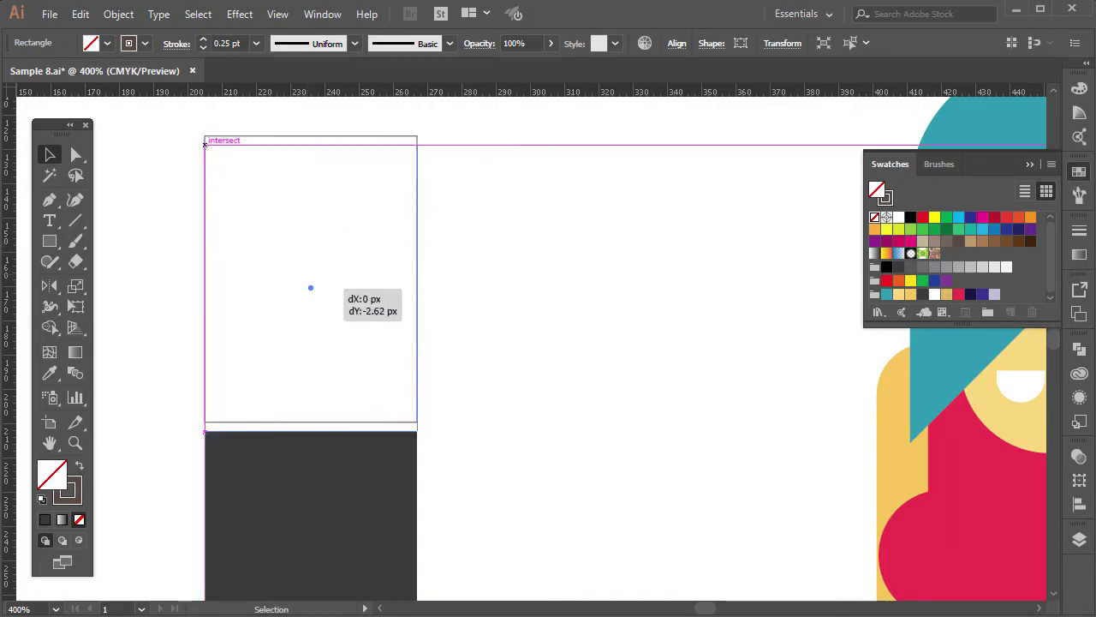
left_click_drag(417, 135, 406, 151)
key("ctrl+plus")
left_click_drag(315, 330, 314, 310)
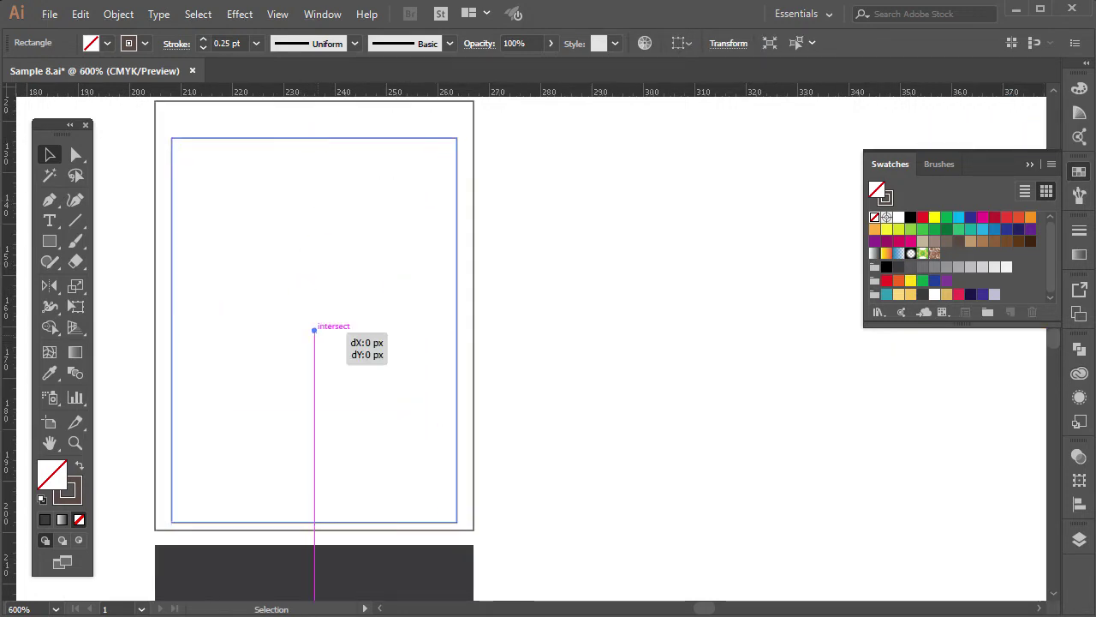
key("ctrl+minus")
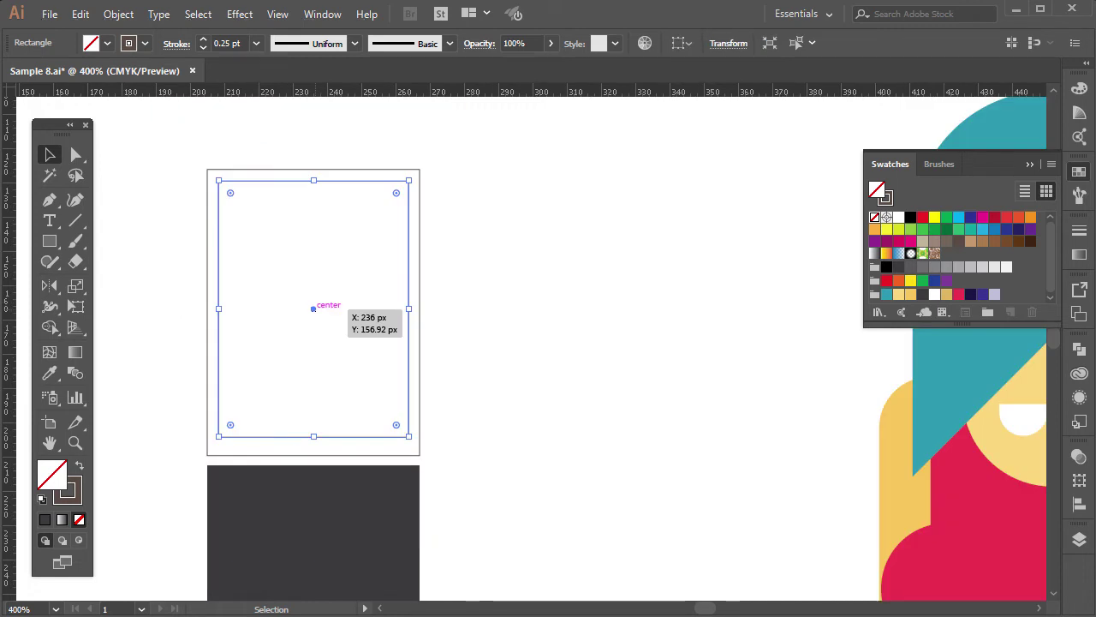
scroll(314, 469, "up", 1)
left_click(314, 480)
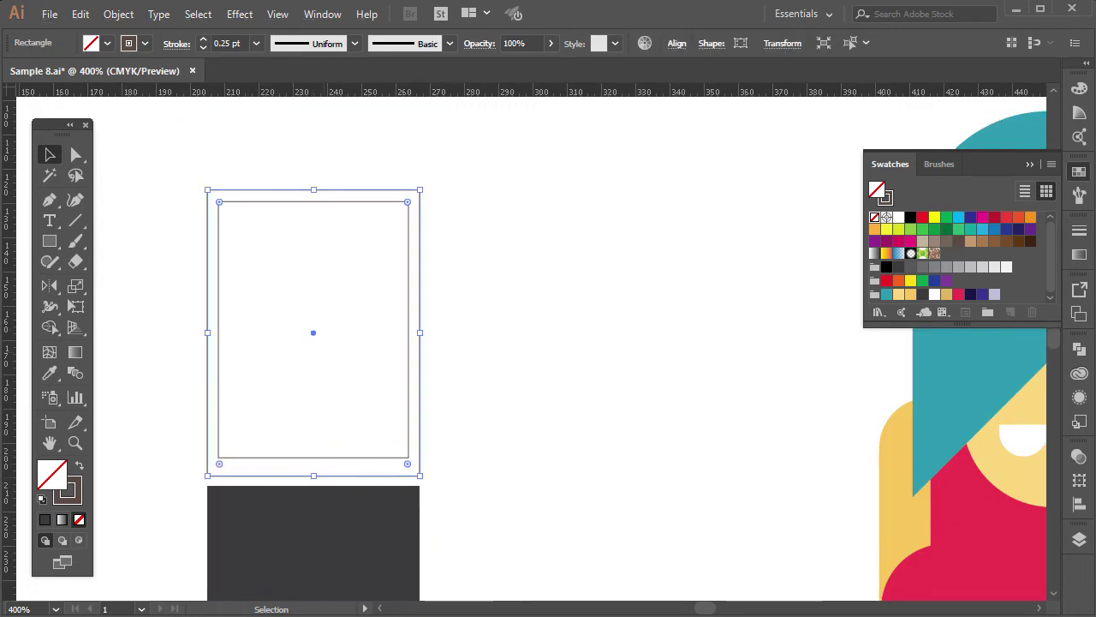
key("ctrl+shift+a")
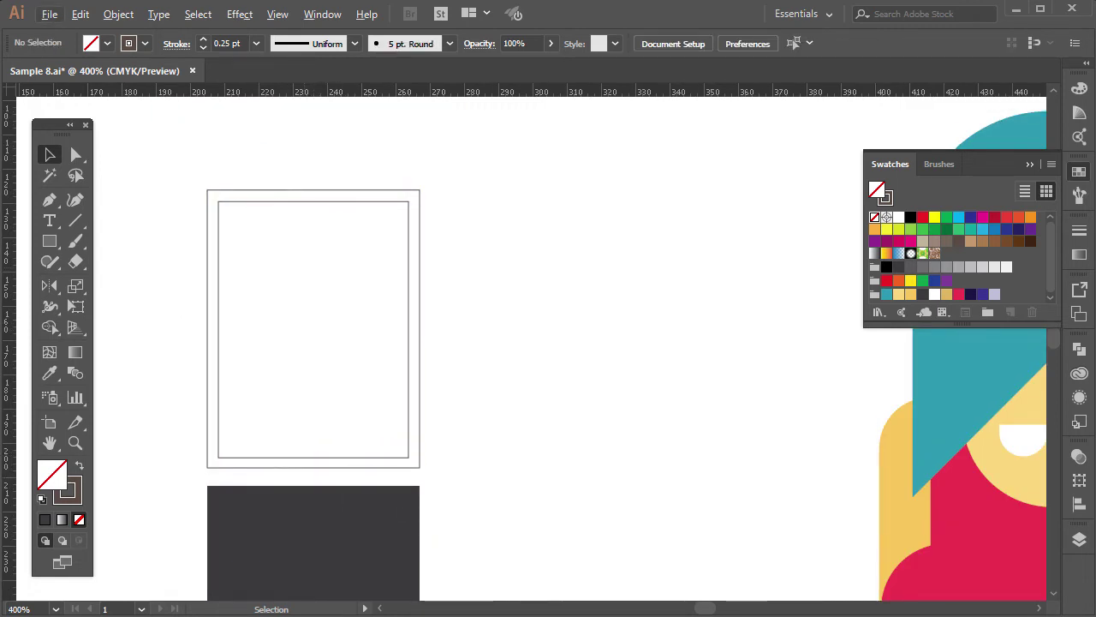
Step: Top-align both outline rectangles and fully round their top corners into an arch
left_click_drag(279, 168, 343, 257)
left_click(677, 43)
left_click(609, 89)
key("ctrl+shift+a")
left_click_drag(450, 180, 377, 411)
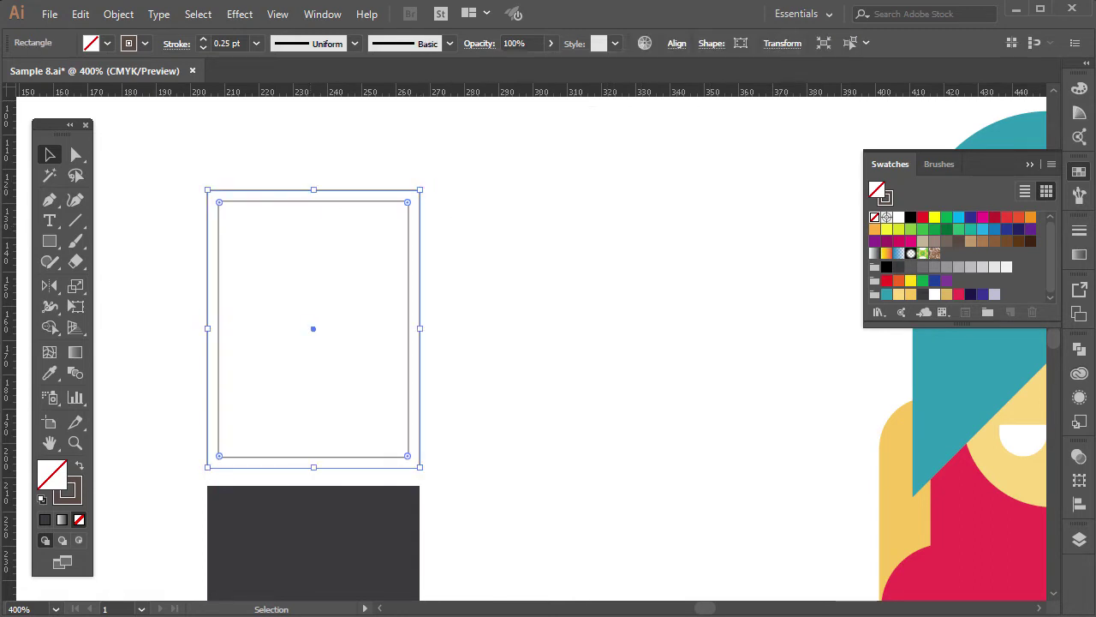
left_click_drag(220, 456, 253, 402)
key("ctrl+z")
scroll(308, 282, "up", 2)
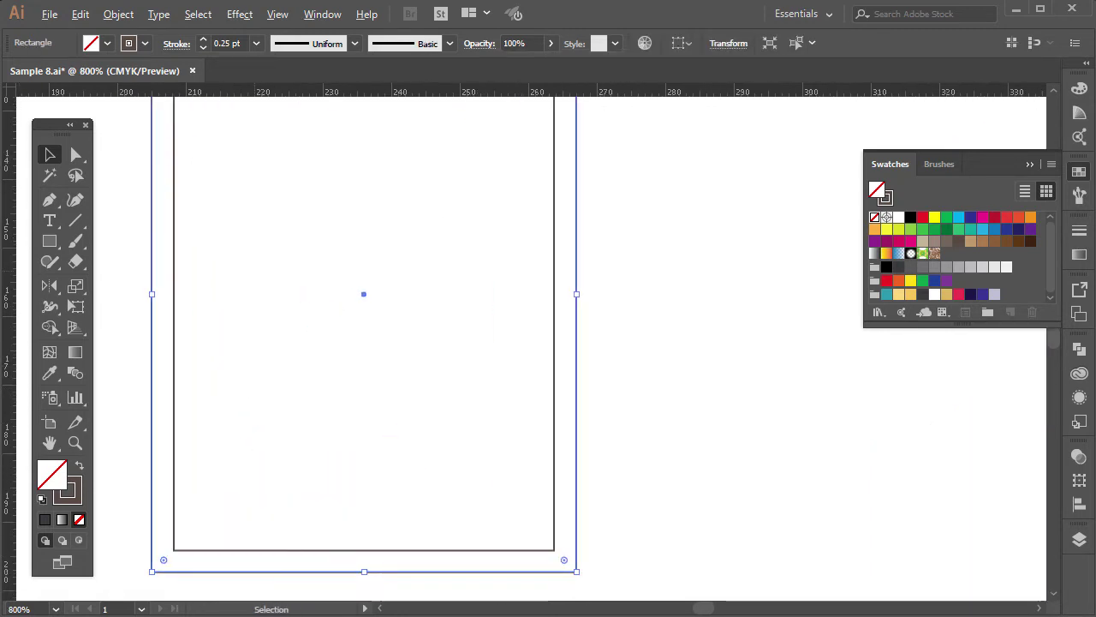
scroll(308, 283, "down", 2)
left_click_drag(397, 152, 377, 351)
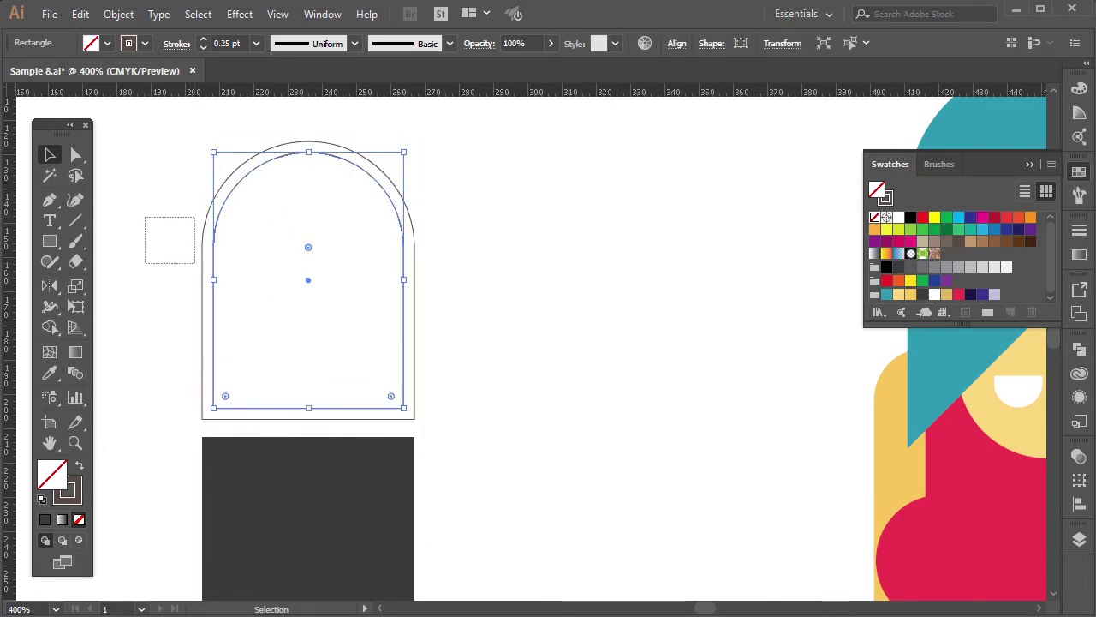
Step: Combine the two arches into a compound path, fill it dark grey and set it on the rectangle
key("shift+m")
key("v")
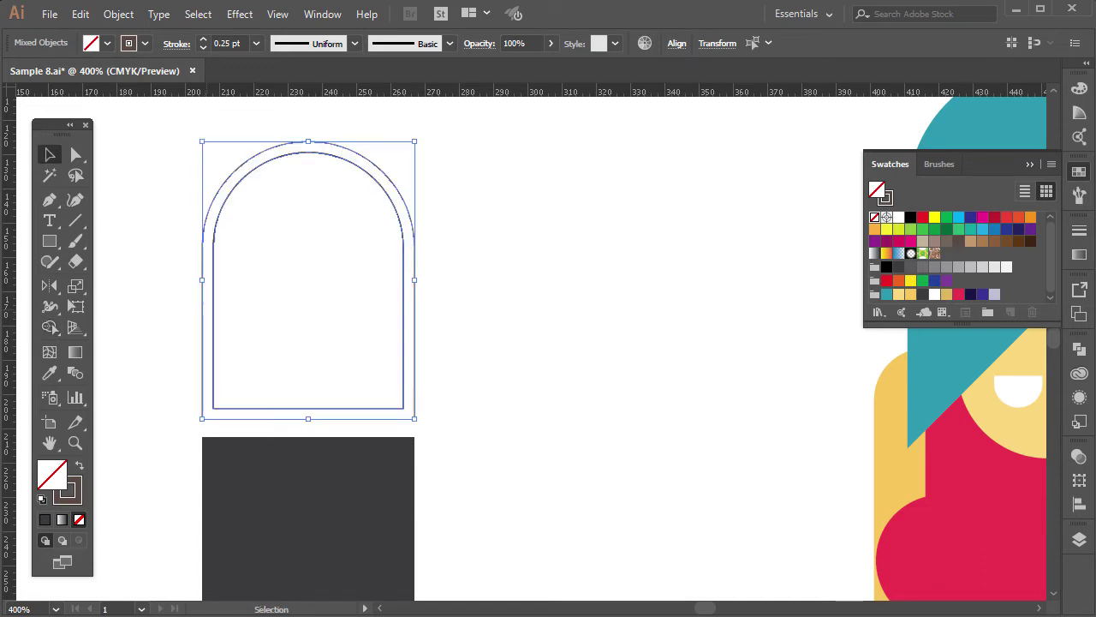
left_click(403, 263)
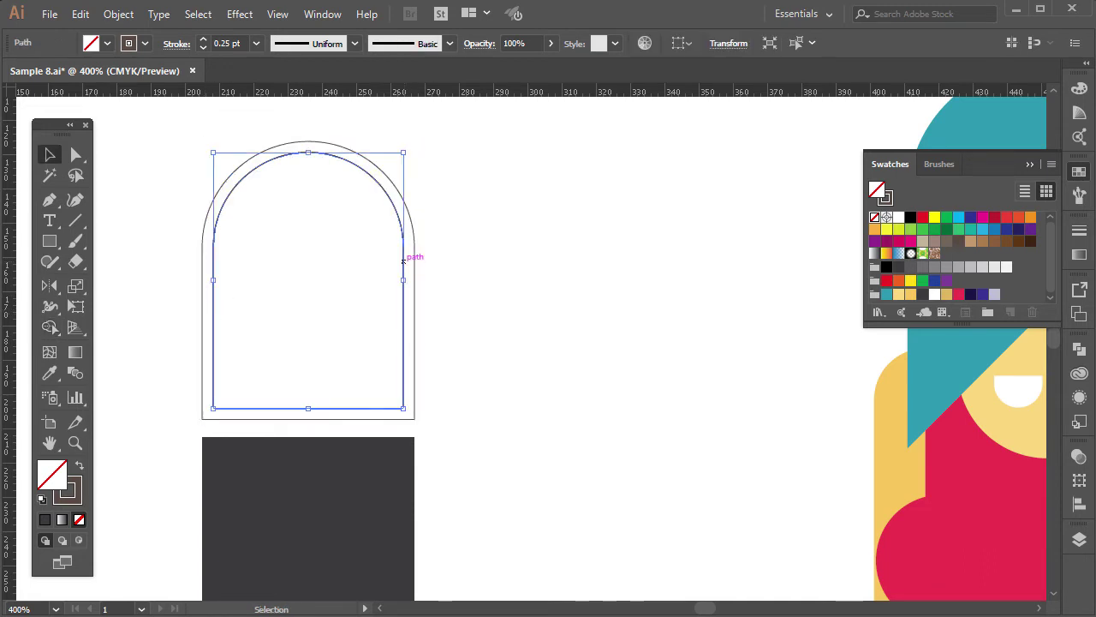
key("ctrl+shift+a")
left_click(415, 257)
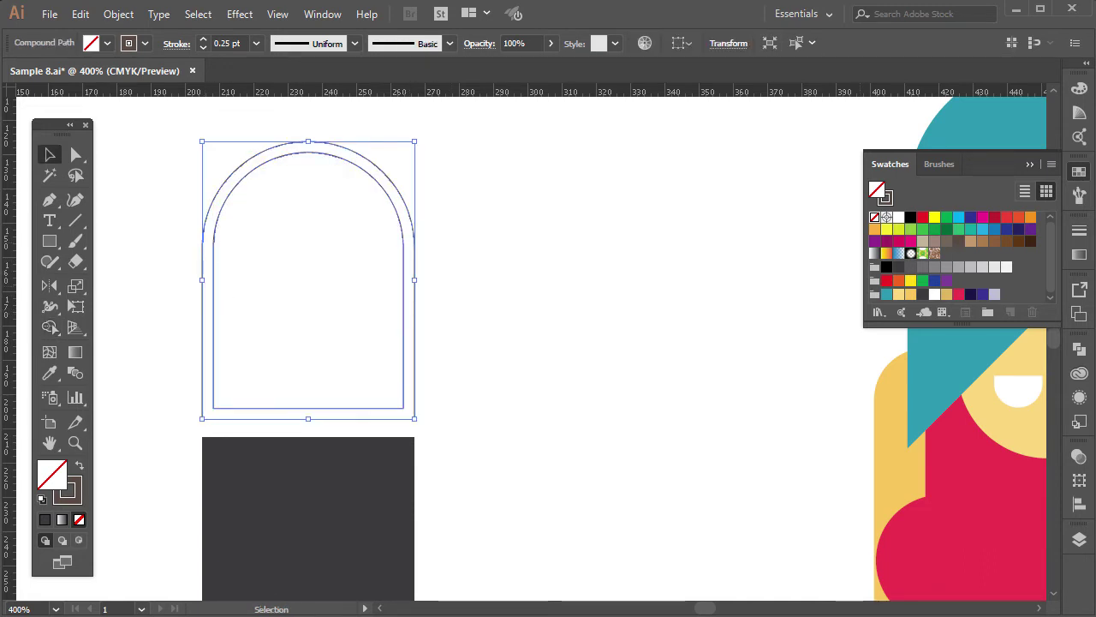
left_click(923, 294)
key("ctrl+shift+a")
left_click_drag(308, 418, 309, 453)
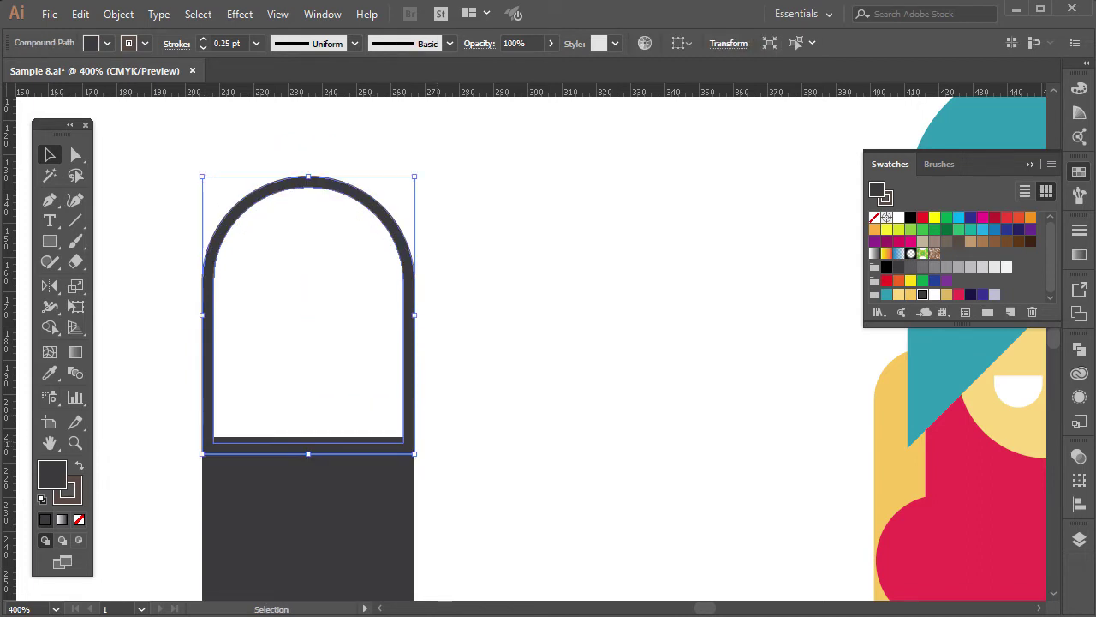
key("ctrl+minus")
key("ctrl+minus")
key("ctrl+minus")
left_click(343, 432, "shift")
Step: Round the bag body's bottom corners more and unite it with the handle in Pathfinder
key("ctrl+plus")
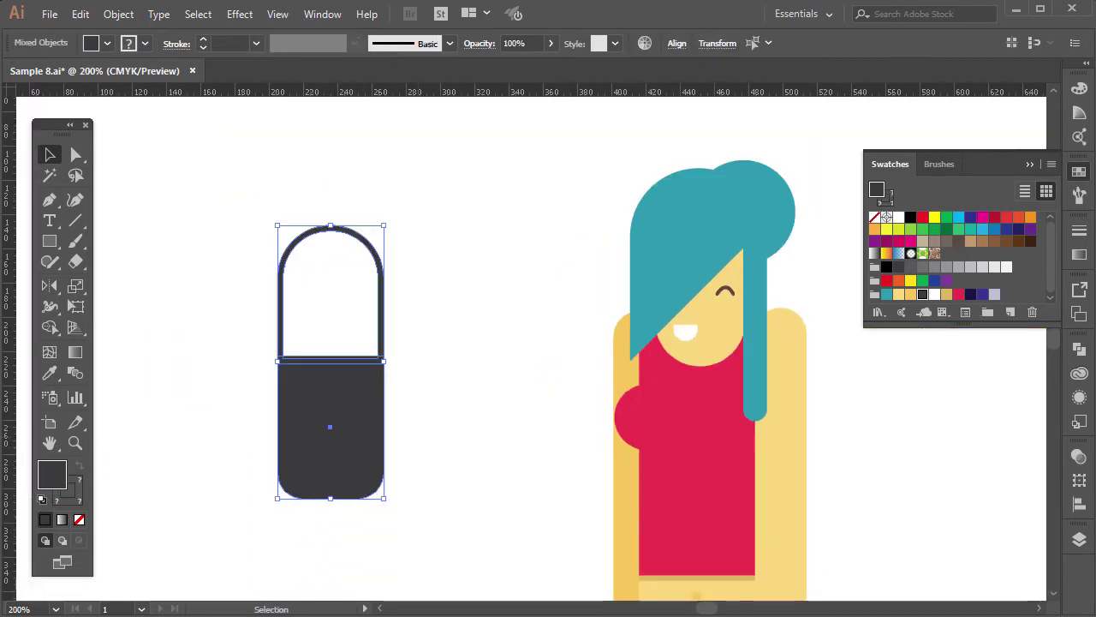
left_click(377, 488)
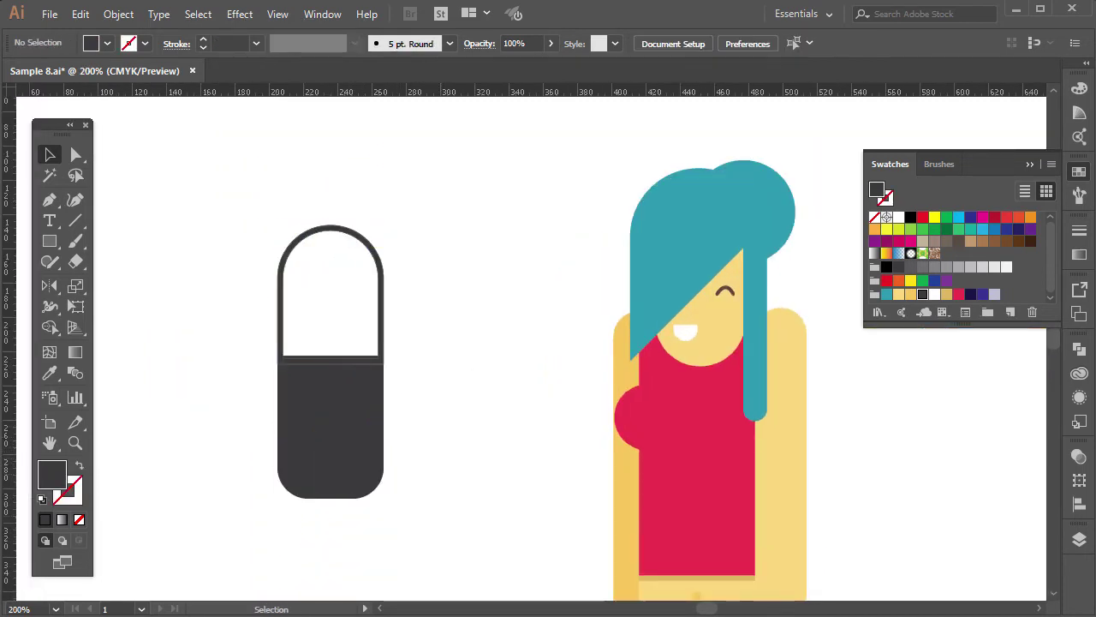
left_click_drag(441, 517, 308, 325)
key("ctrl+plus")
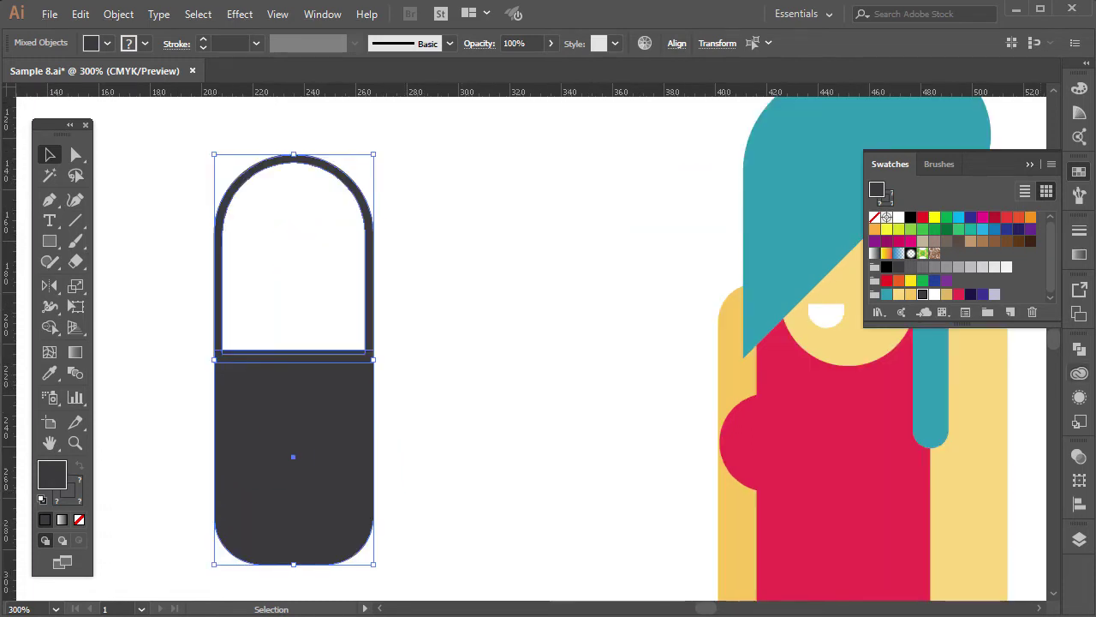
left_click(1079, 349)
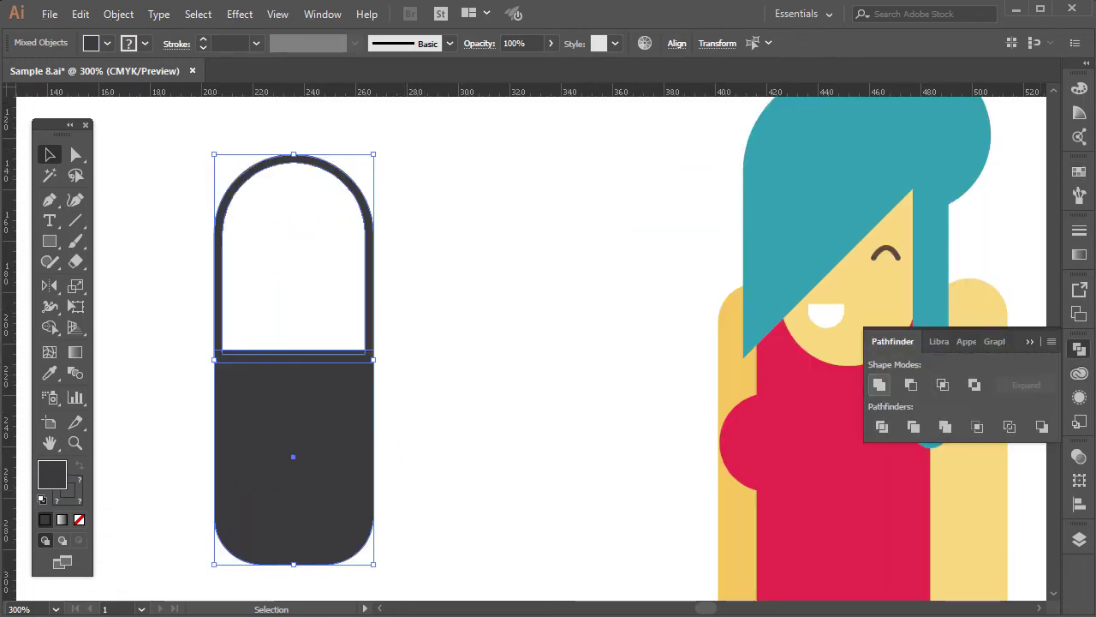
left_click(879, 384)
Step: Move the bag to the girl's right side and bring the yellow arm in front of it
key("ctrl+shift+a")
key("ctrl+1")
mouse_move(312, 368)
left_mouse_down()
mouse_move(537, 368)
mouse_move(567, 451)
left_mouse_up()
key("ctrl+plus")
key("ctrl+plus")
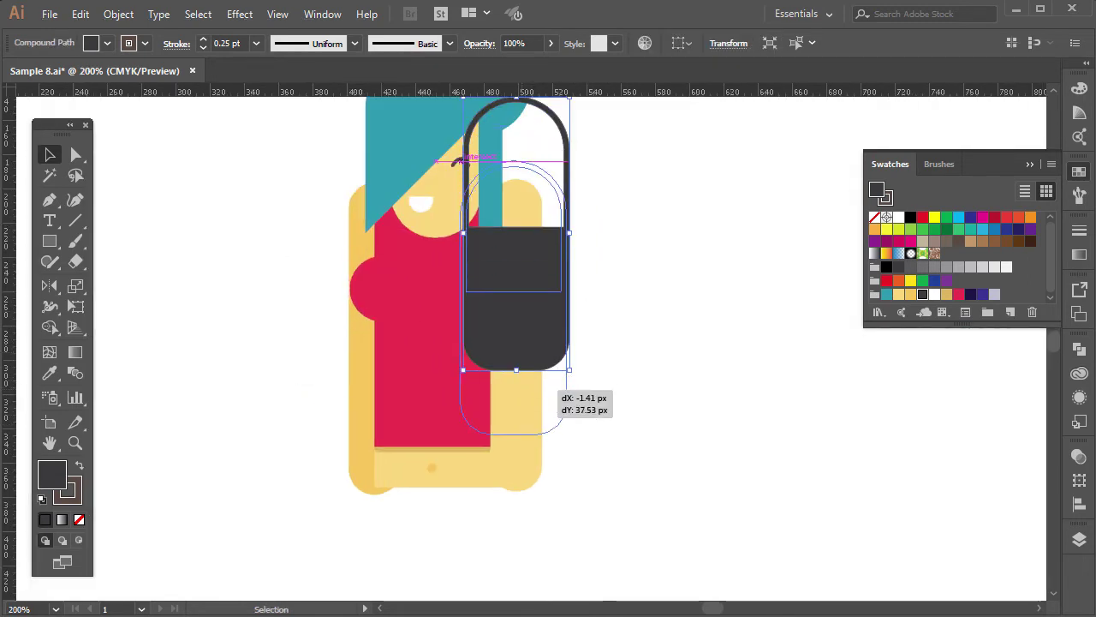
key("ctrl+shift+a")
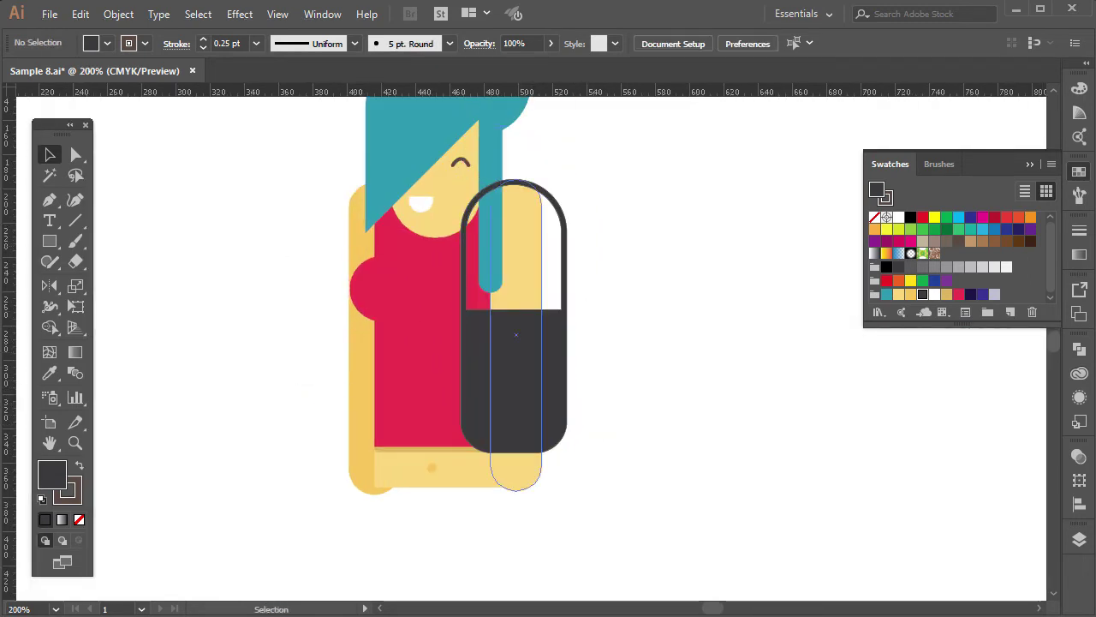
left_click(515, 334)
key("ctrl+shift+bracketright")
key("ctrl+shift+a")
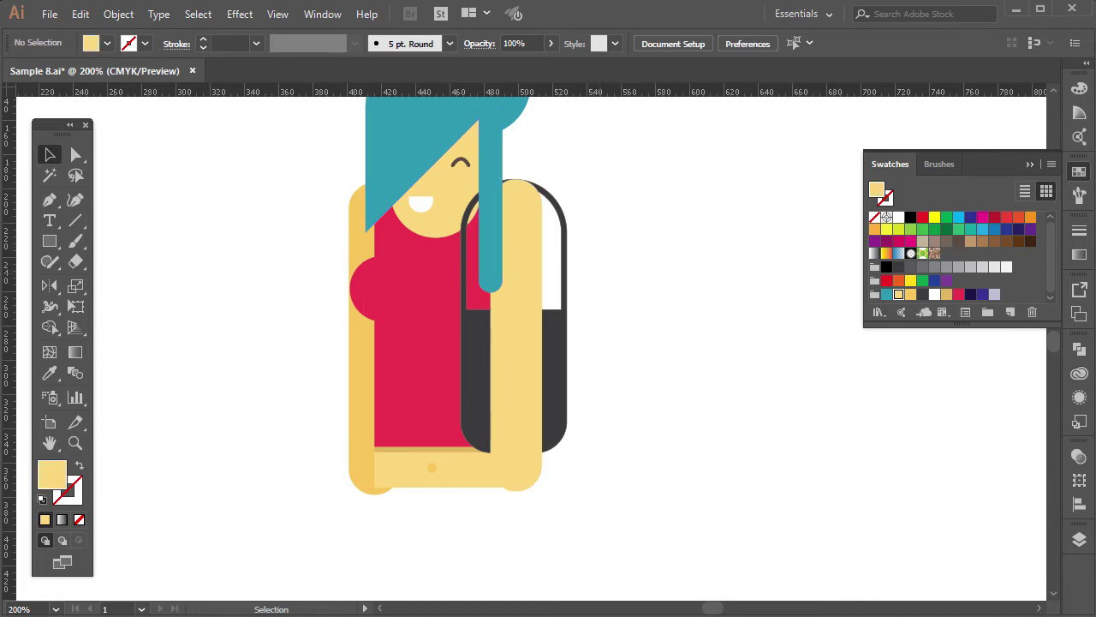
key("ctrl+minus")
key("ctrl+minus")
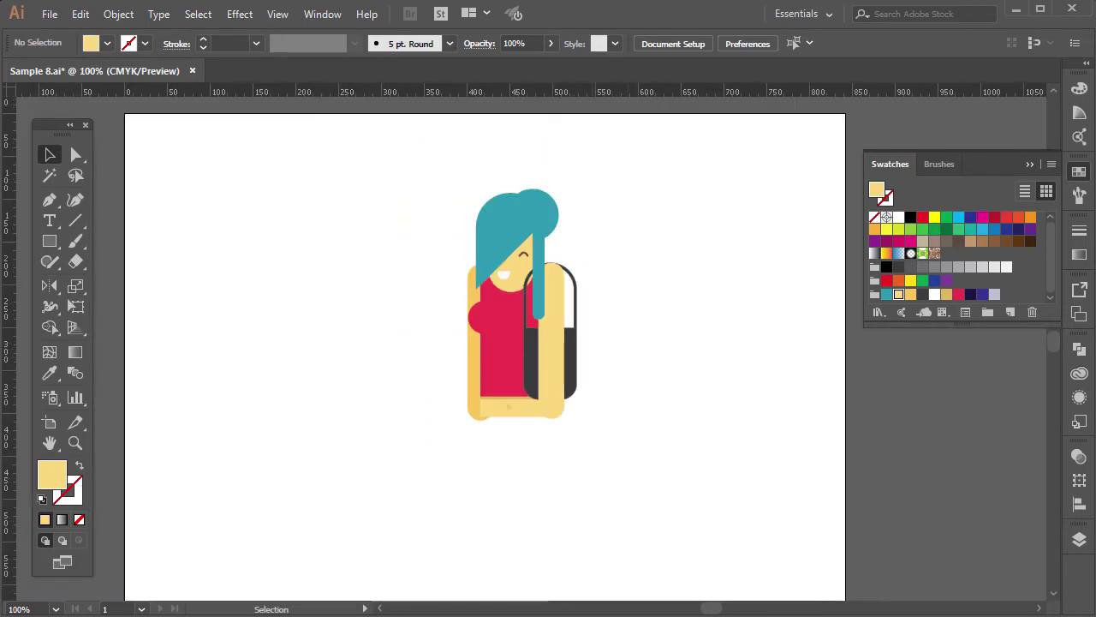
Step: Draw a navy rectangle under the torso, then reposition and lengthen the yellow strip
key("ctrl+plus")
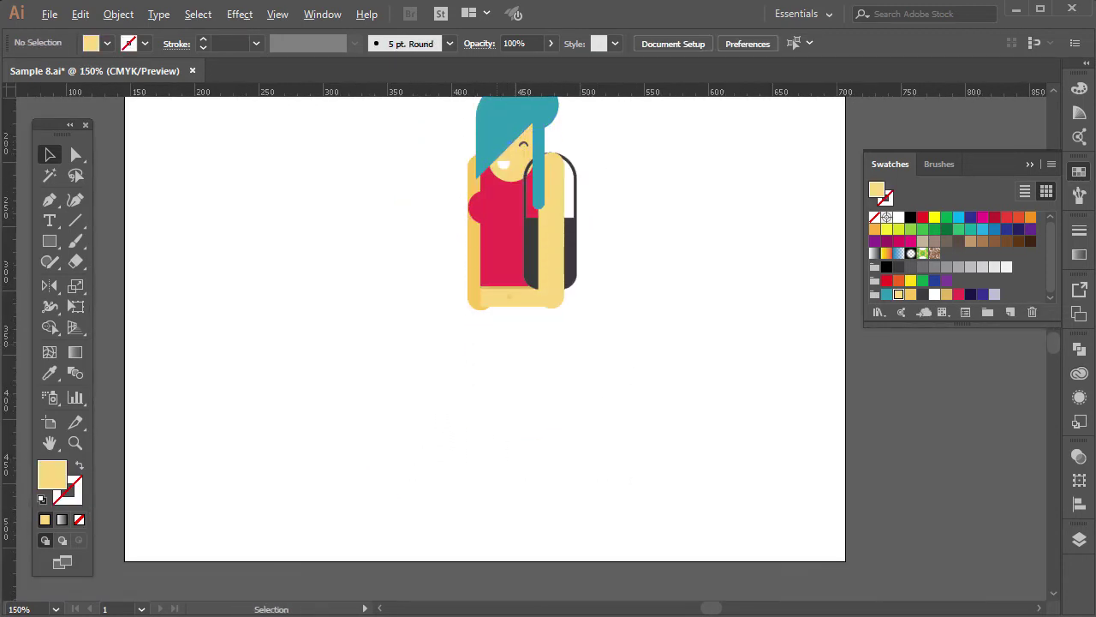
key("m")
key("ctrl+plus")
left_click_drag(399, 289, 591, 385)
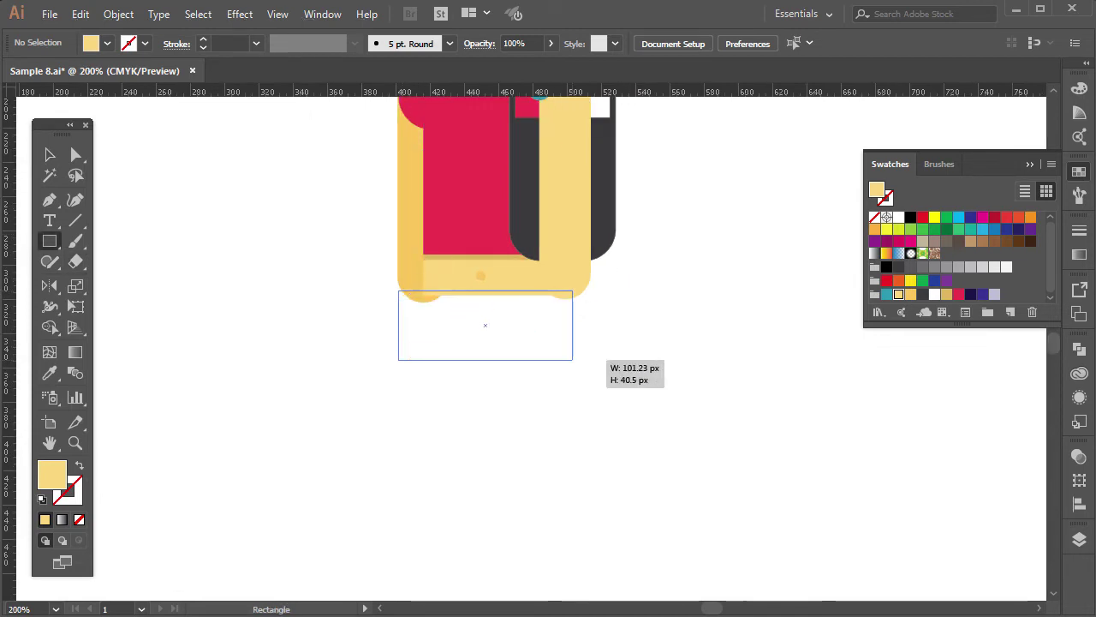
key("ctrl+plus")
key("v")
mouse_move(444, 308)
left_mouse_down()
mouse_move(443, 343)
mouse_move(443, 276)
left_mouse_up()
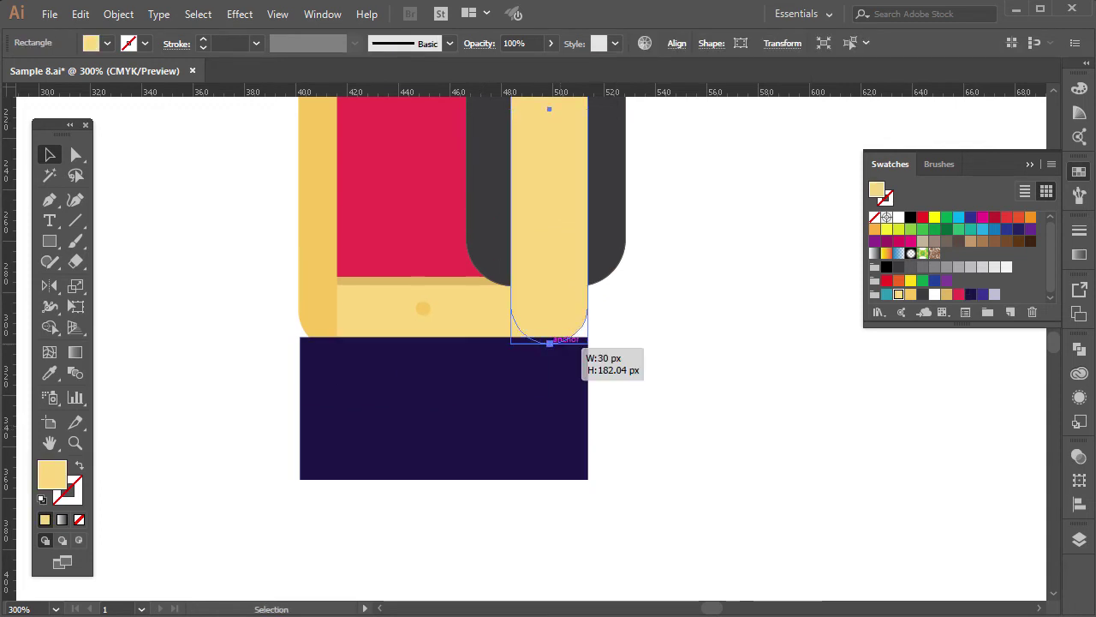
left_click_drag(549, 214, 338, 214)
left_click_drag(337, 347, 339, 377)
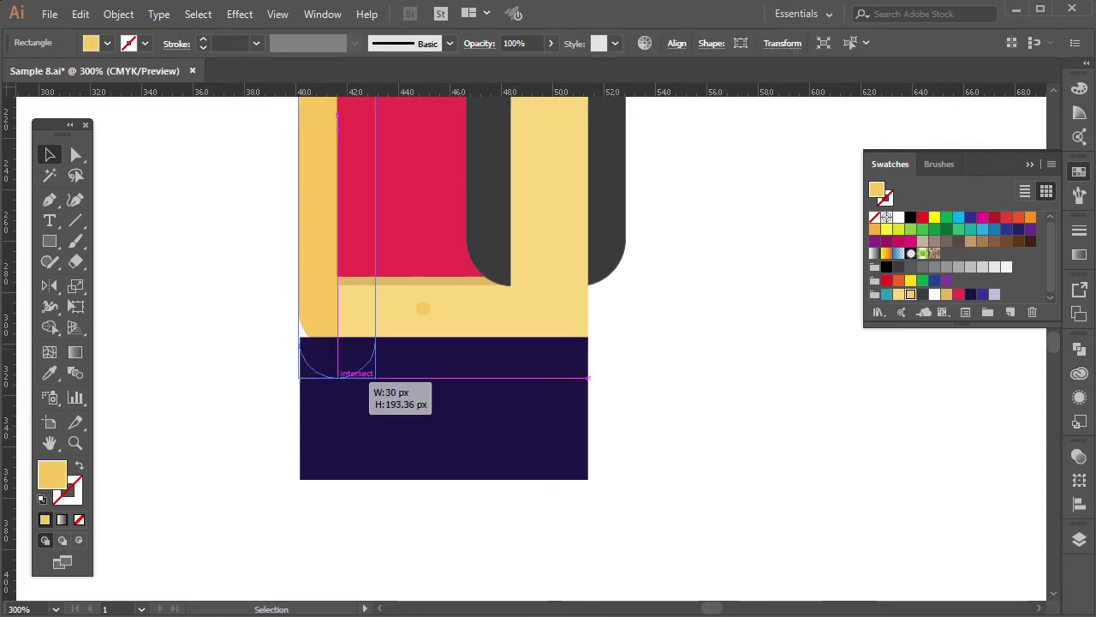
Step: Drag the skirt's corner widgets until its bottom becomes a full semicircle
key("ctrl+shift+a")
left_click(440, 403)
key("ctrl+plus")
key("ctrl+plus")
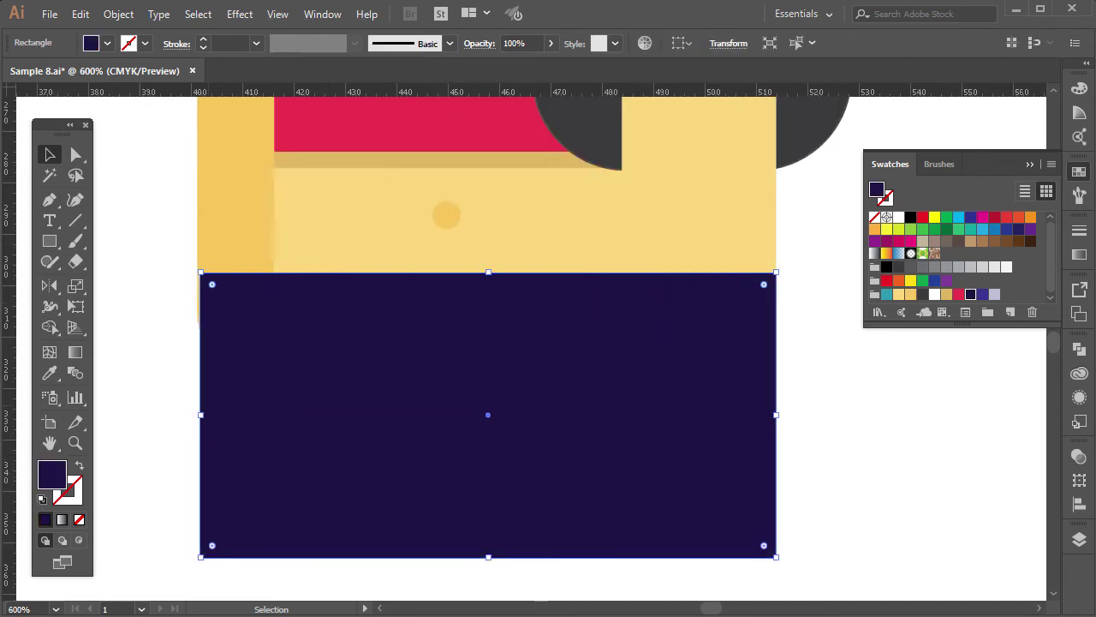
key("ctrl+shift+a")
key("ctrl+minus")
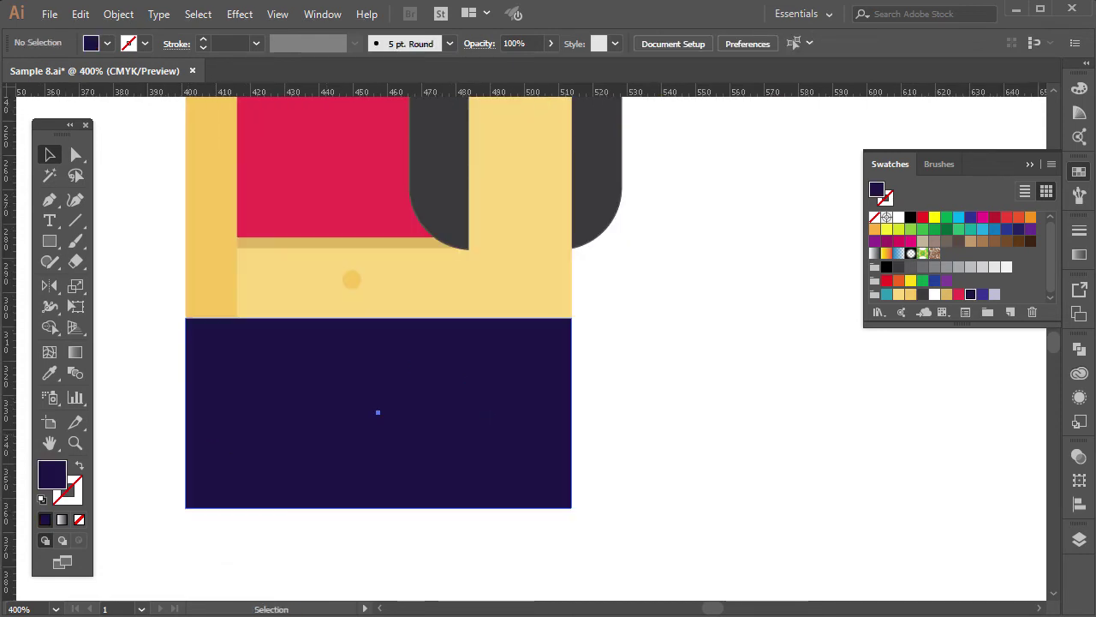
left_click(378, 413)
key("ctrl+minus")
left_click_drag(365, 428, 364, 433)
left_click_drag(497, 421, 496, 233)
key("ctrl+shift+a")
key("ctrl+minus")
key("ctrl+minus")
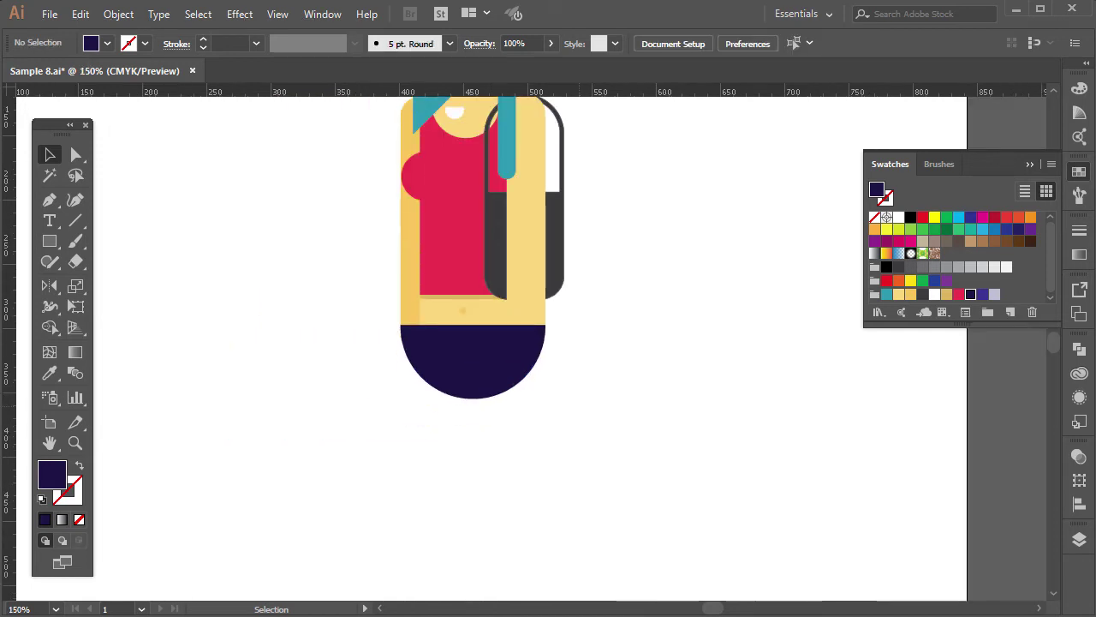
Step: Draw a tall navy leg rectangle left of the figure and round its ends
scroll(480, 343, "down", 3)
key("m")
left_click_drag(210, 203, 244, 423)
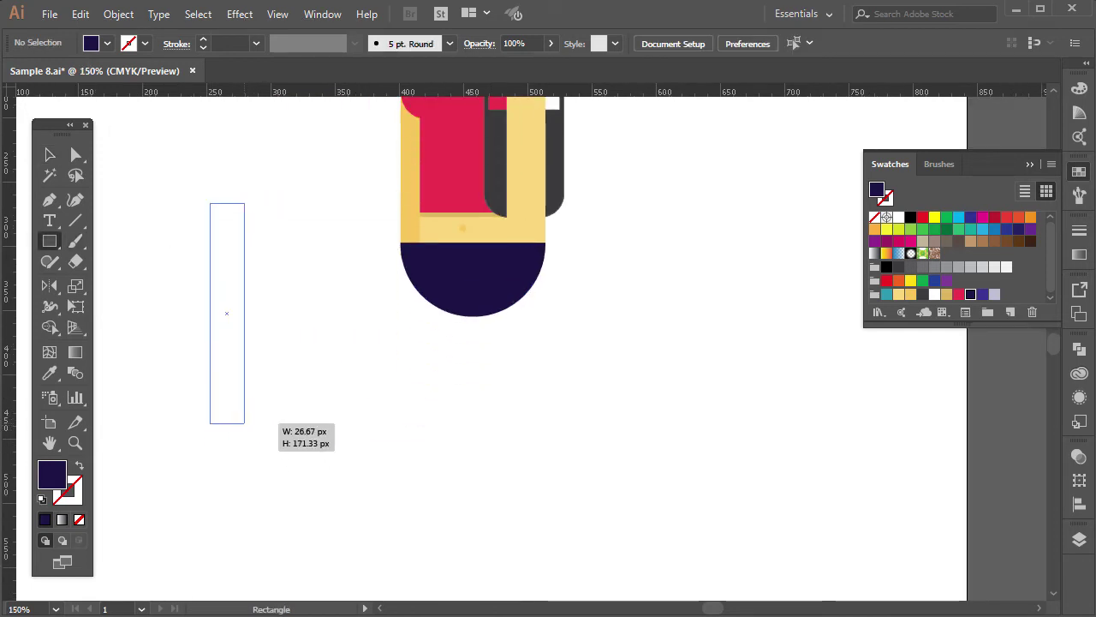
scroll(480, 343, "up", 1)
key("v")
key("ctrl+plus")
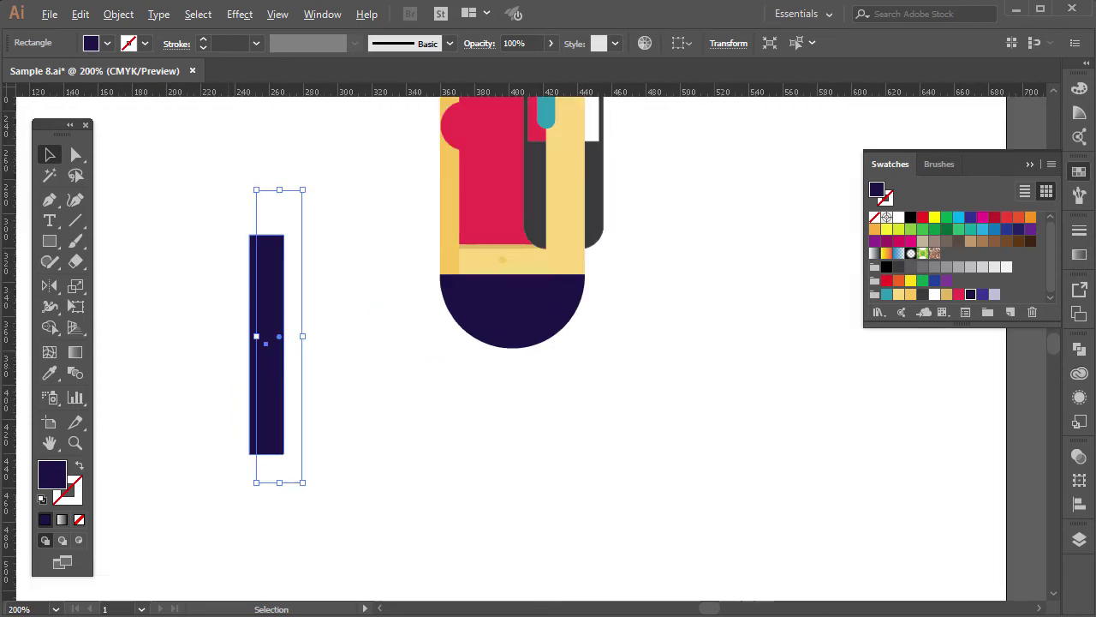
key("ctrl+minus")
left_click_drag(298, 360, 298, 293)
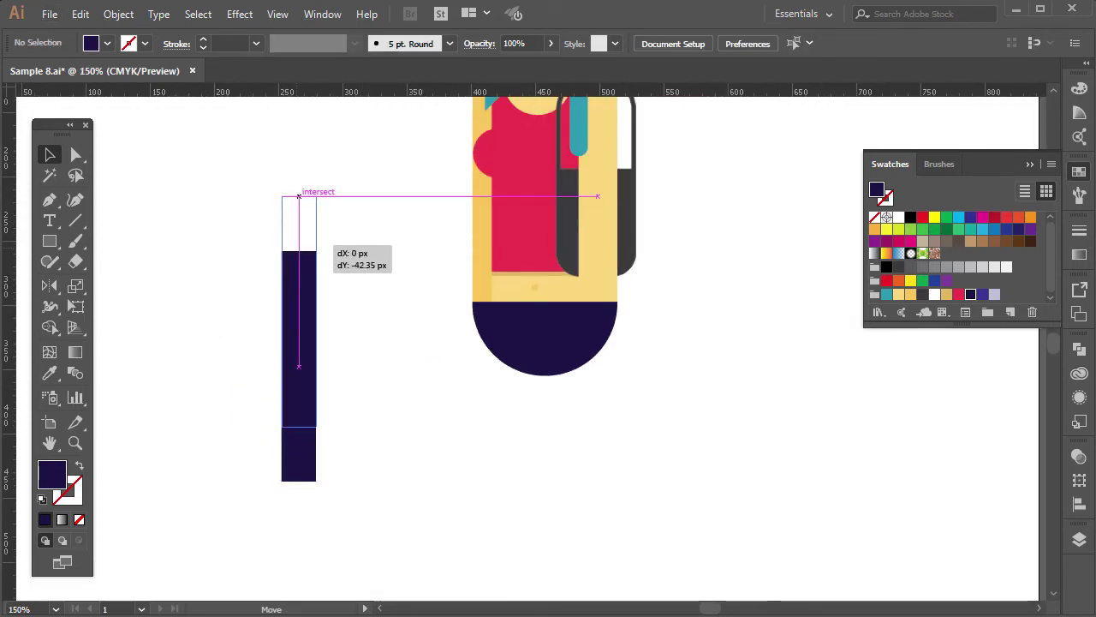
key("a")
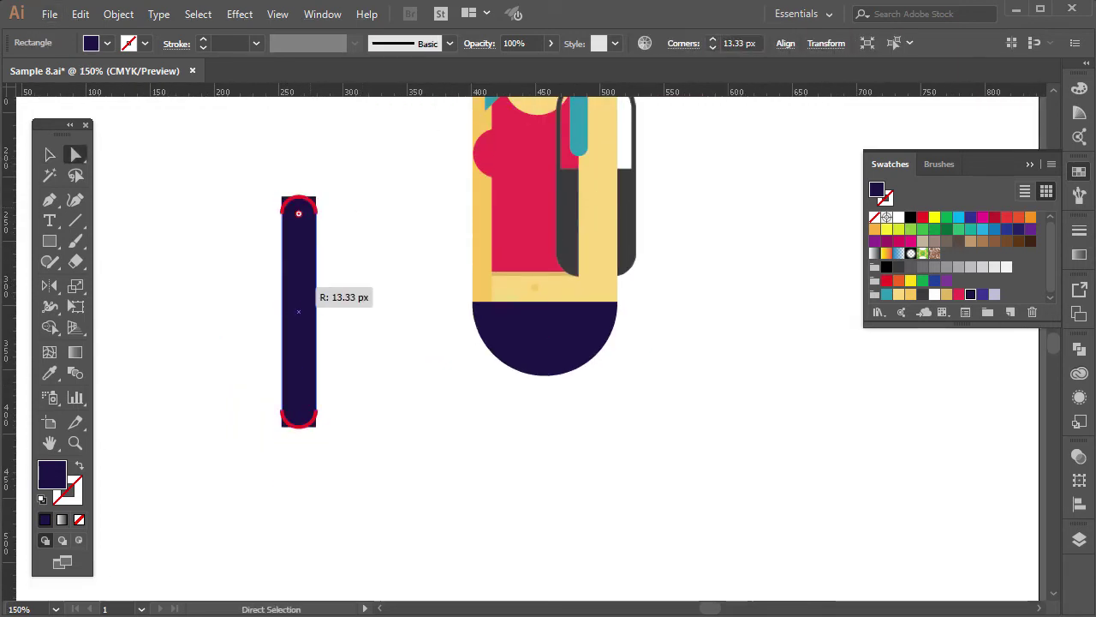
key("ctrl+shift+a")
Step: Add a short pale-yellow ankle rectangle below the leg
scroll(300, 342, "down", 2)
key("m")
scroll(300, 411, "up", 1)
mouse_move(291, 309)
left_mouse_down()
mouse_move(304, 414)
mouse_move(323, 418)
left_mouse_up()
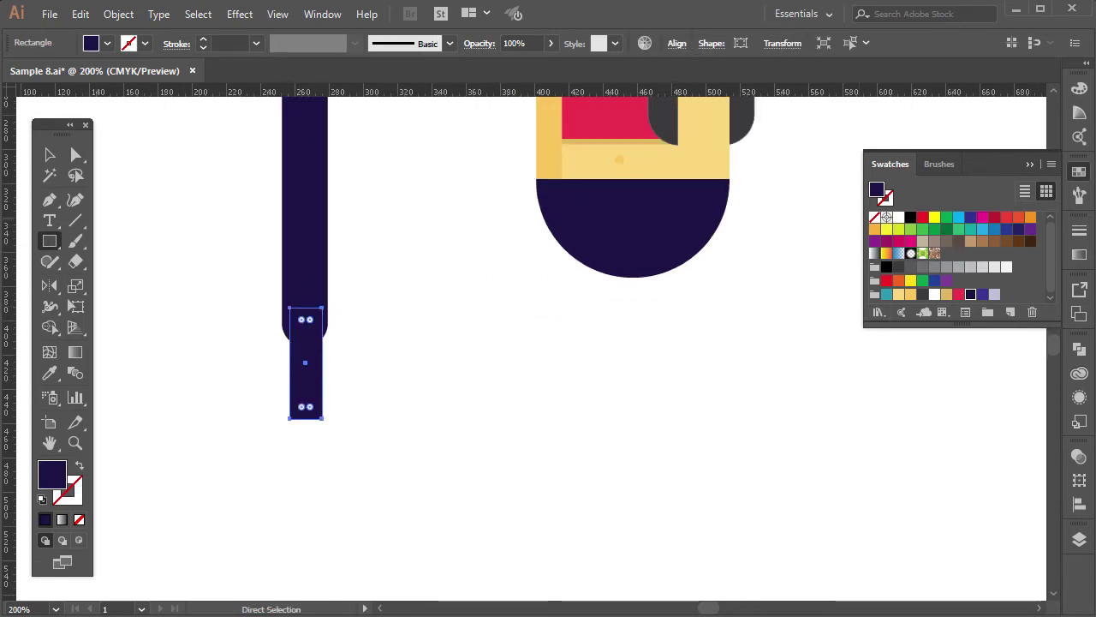
left_click(899, 294)
key("v")
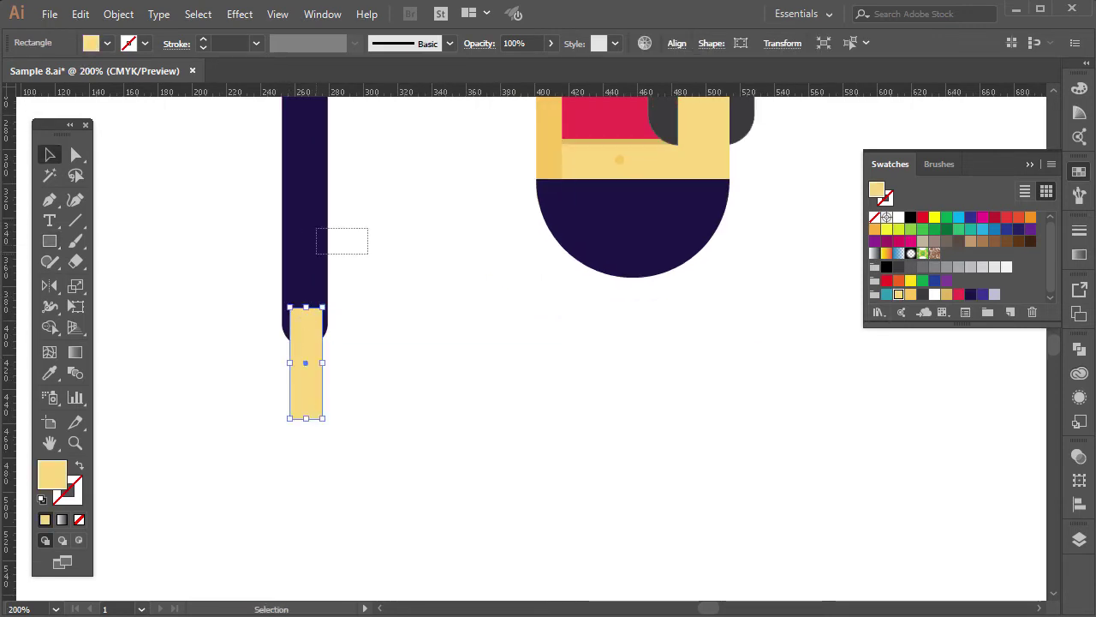
left_click(304, 342, "ctrl")
left_click(193, 465)
scroll(193, 464, "up", 1, "alt")
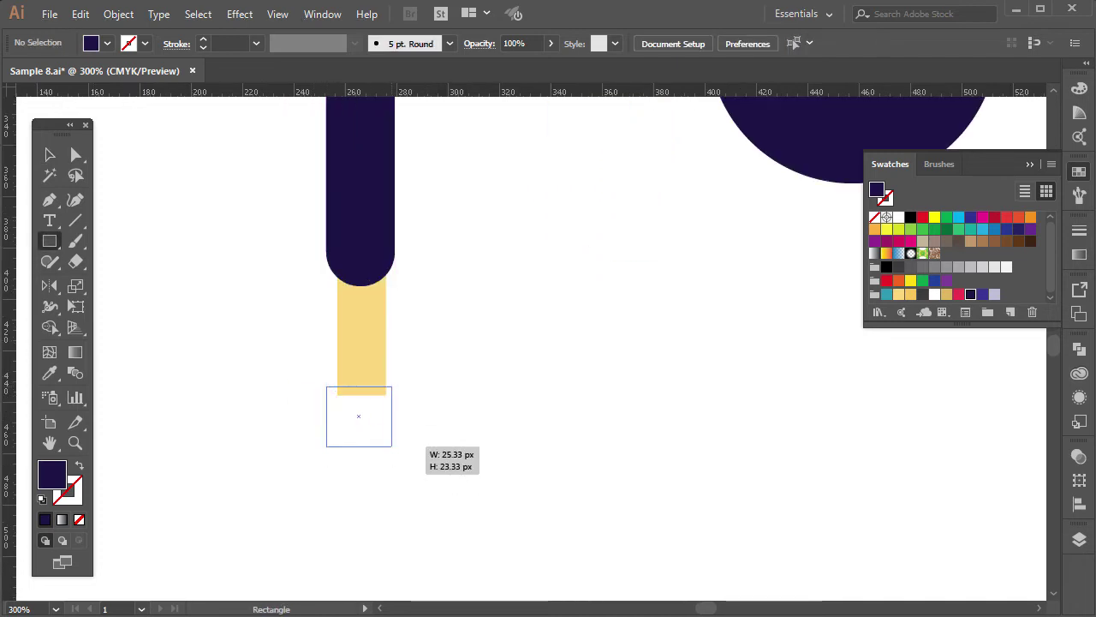
Step: Draw the shoe rectangle, a toe circle, and a flattened copy of the rectangle
left_click_drag(368, 426, 370, 426)
scroll(311, 426, "up", 1, "alt")
right_click(50, 240)
left_click(111, 282)
left_click_drag(261, 399, 328, 467)
scroll(312, 469, "up", 1, "alt")
key("v")
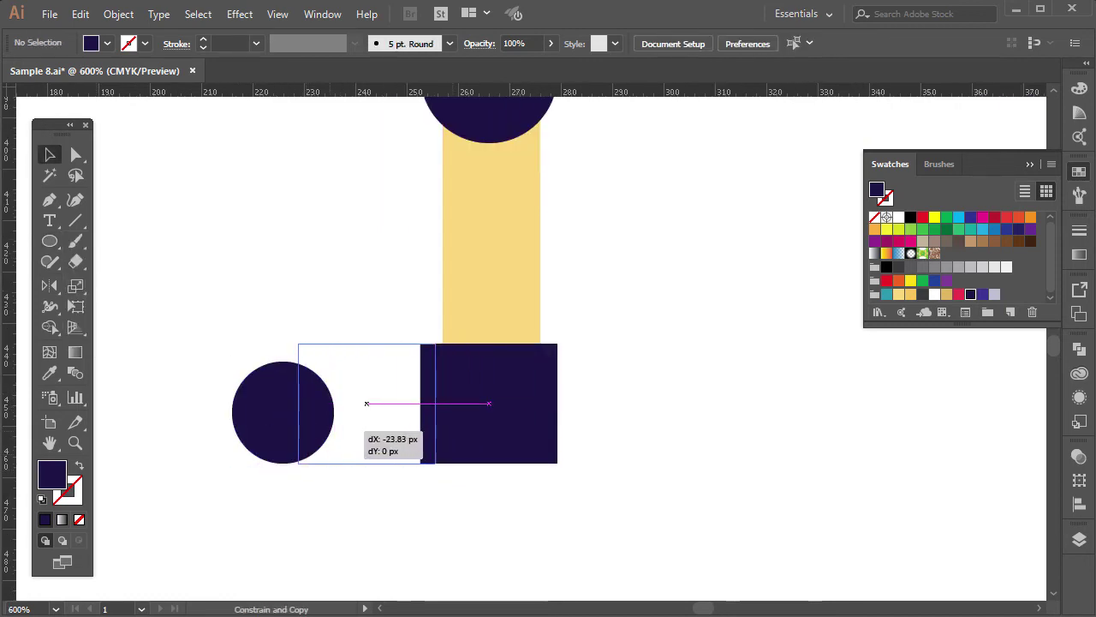
left_click_drag(489, 403, 367, 402, "alt")
left_click_drag(366, 344, 365, 392)
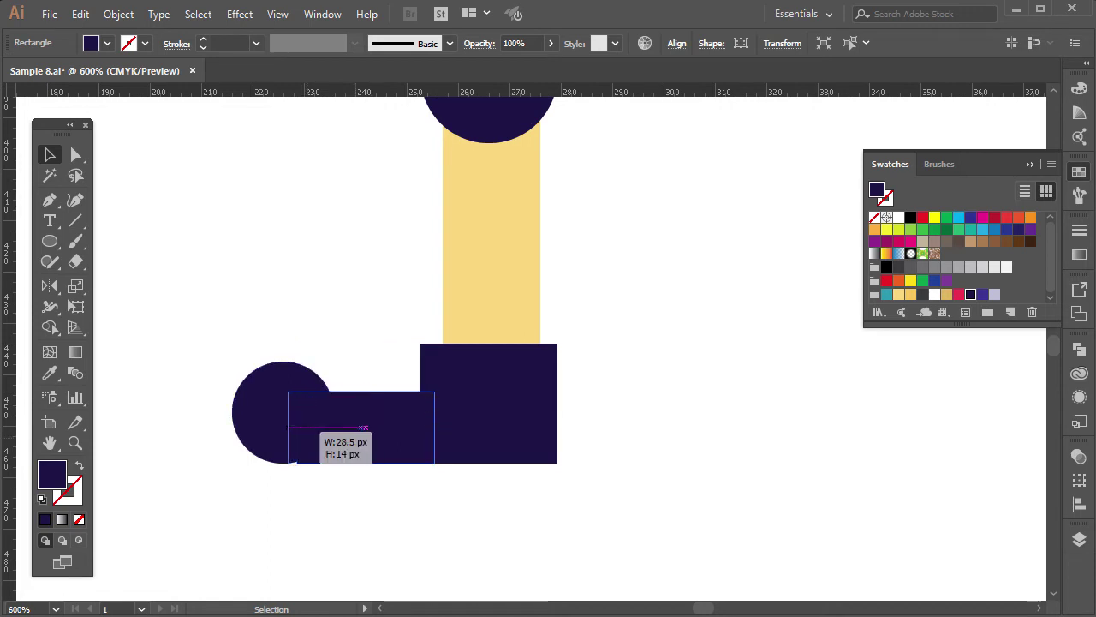
left_click(386, 295)
scroll(385, 295, "up", 1, "alt")
Step: Move the toe circle right, raise the small rectangle's top, and enlarge the circle
left_click(349, 480)
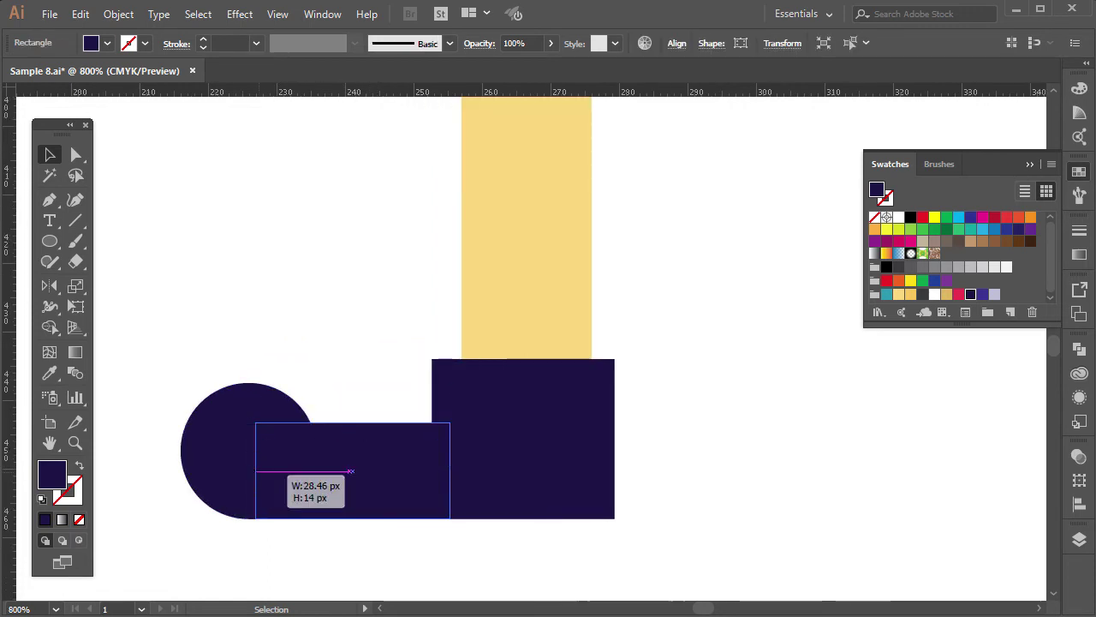
left_click_drag(247, 451, 302, 450)
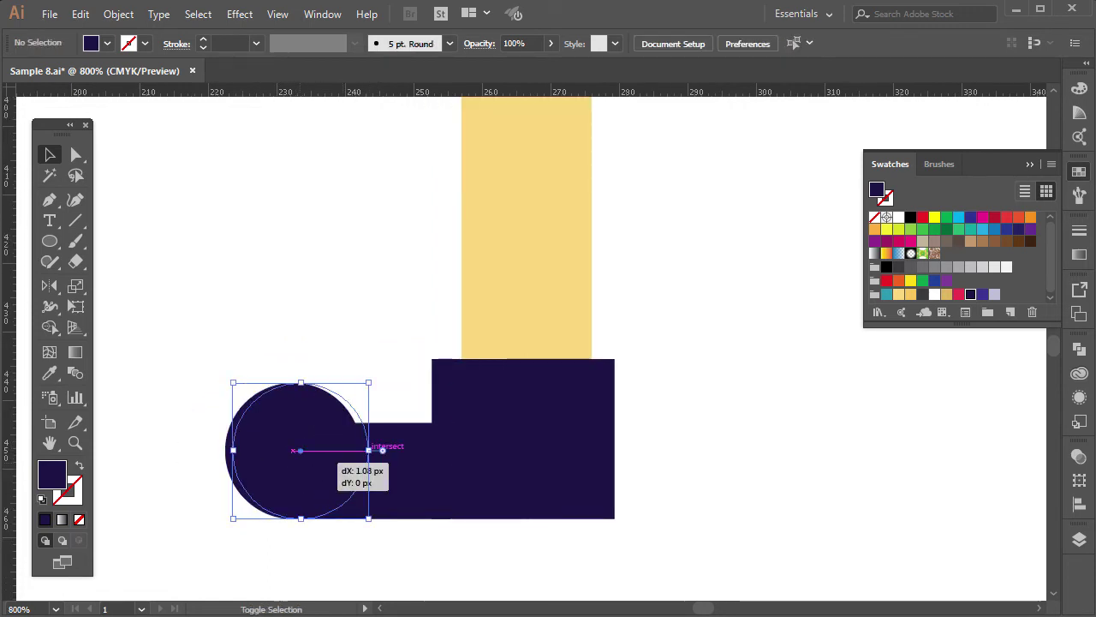
left_click(514, 445)
key("ctrl+shift+a")
scroll(308, 428, "down", 1, "alt")
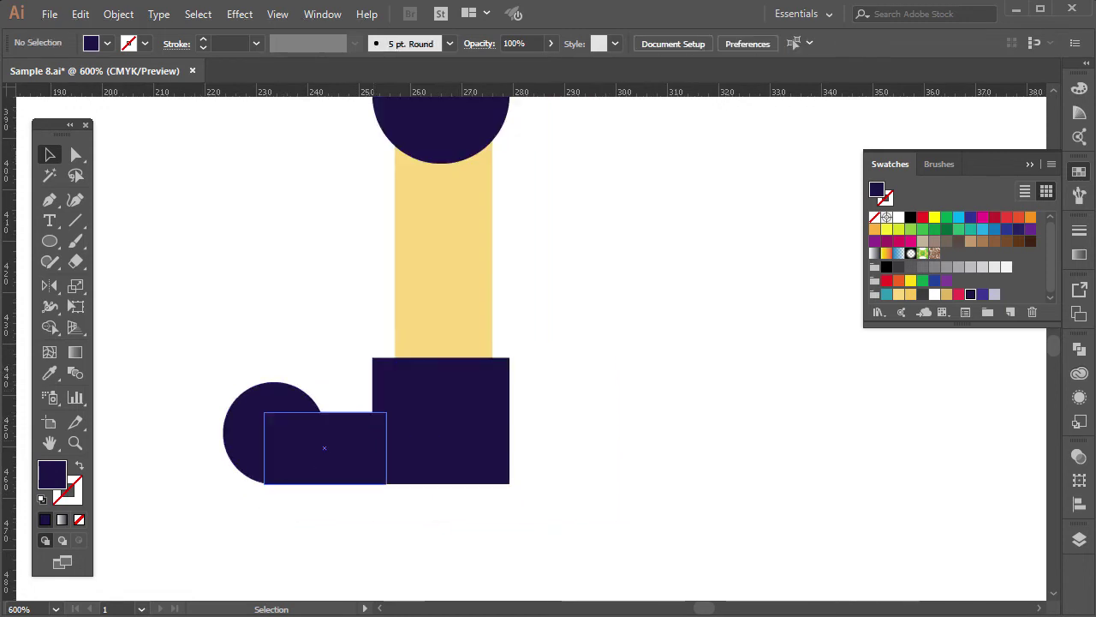
scroll(309, 428, "up", 1, "alt")
left_click_drag(306, 402, 307, 378)
key("ctrl+shift+a")
left_click(257, 428)
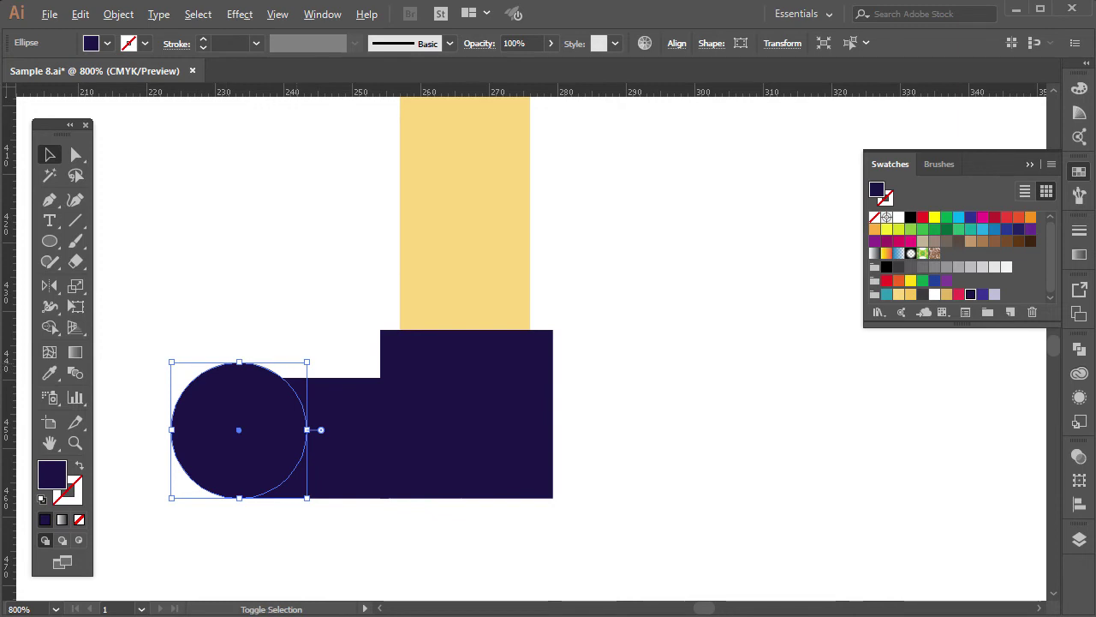
left_click_drag(307, 429, 313, 429)
key("ctrl+shift+a")
Step: Nudge the toe rectangle, shoe rectangle and toe circle into alignment
scroll(248, 506, "down", 2, "alt")
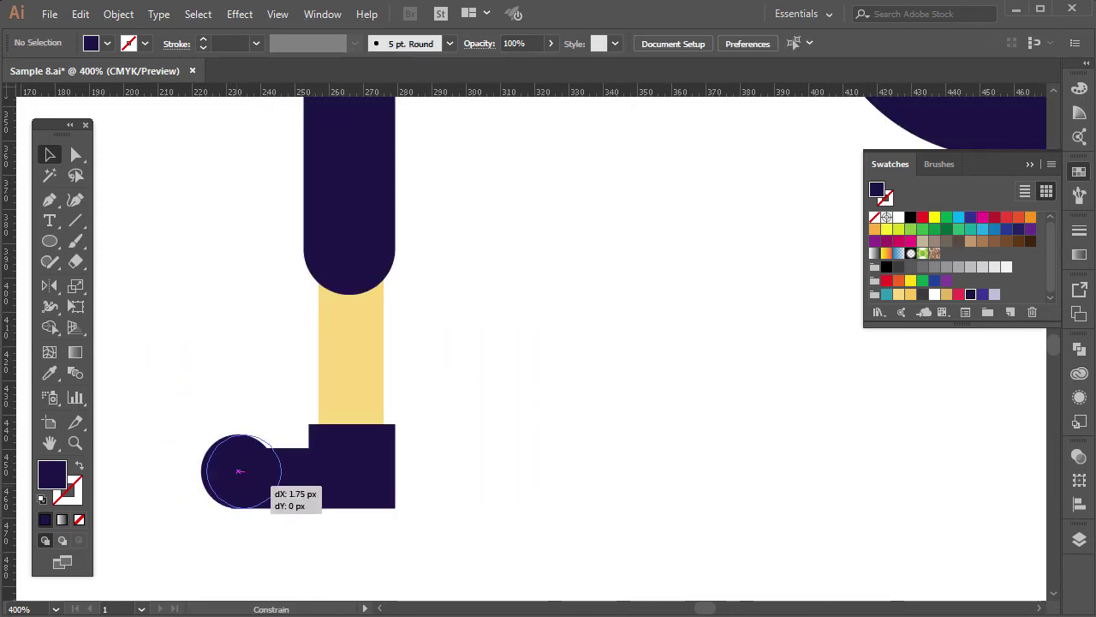
left_click(257, 446)
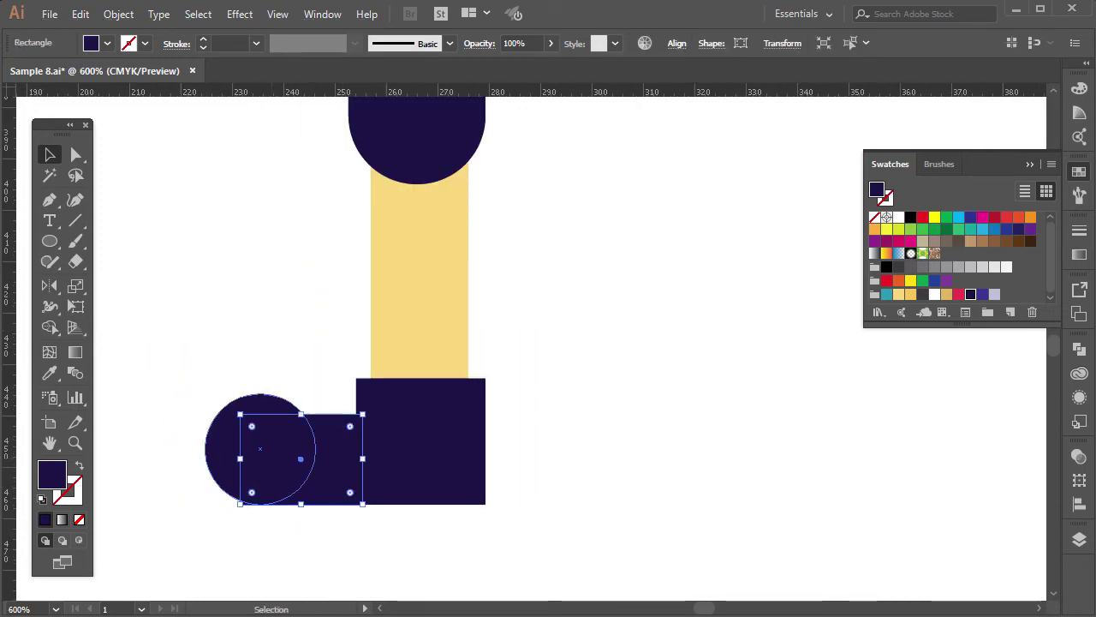
left_click_drag(304, 460, 298, 459)
key("ctrl+shift+a")
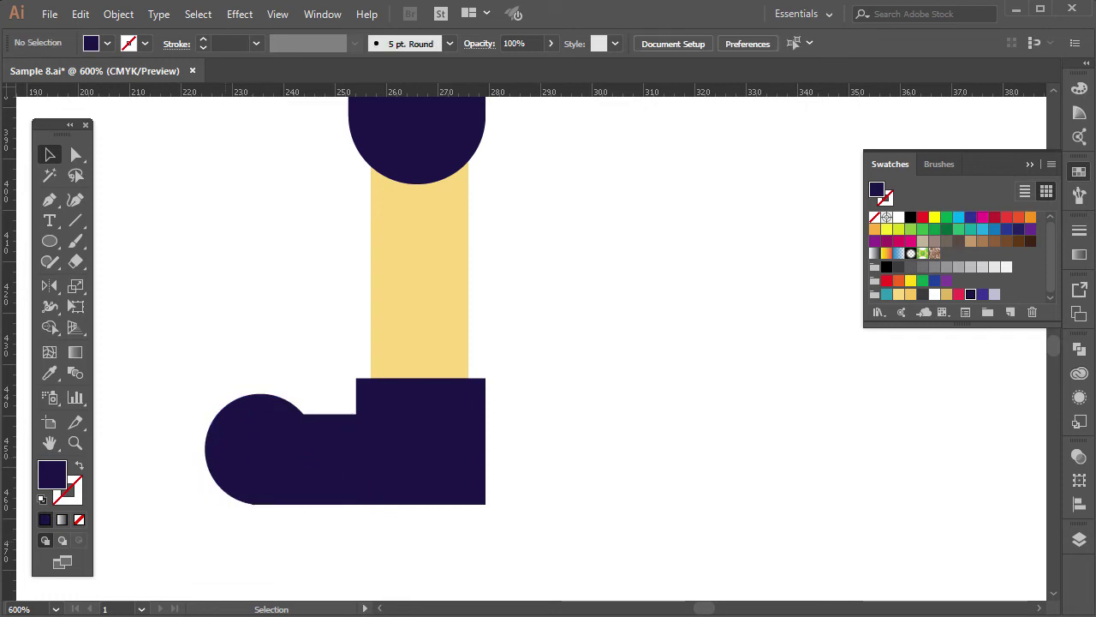
left_click(331, 386)
left_click_drag(331, 387, 337, 386)
key("ctrl+shift+a")
left_click(214, 429)
left_click_drag(214, 428, 213, 428)
key("ctrl+shift+a")
key("ctrl+minus")
key("ctrl+minus")
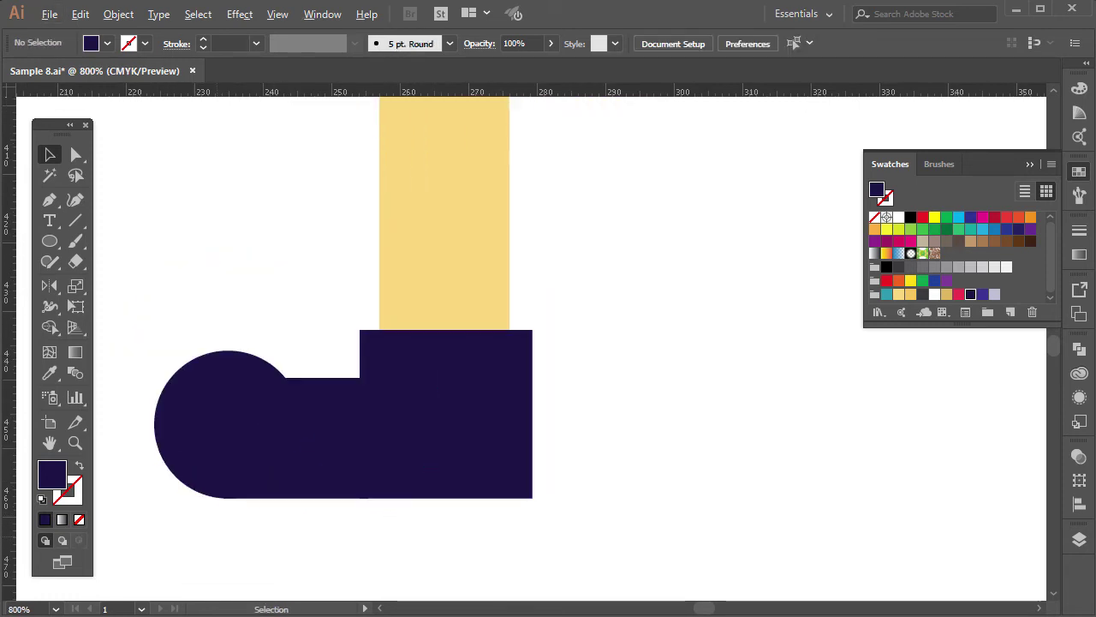
scroll(351, 477, "up", 1)
Step: Fine-tune the toe circle, then Pathfinder Unite the three shoe pieces
left_click(254, 457)
left_click(154, 446)
left_click_drag(154, 445, 167, 446)
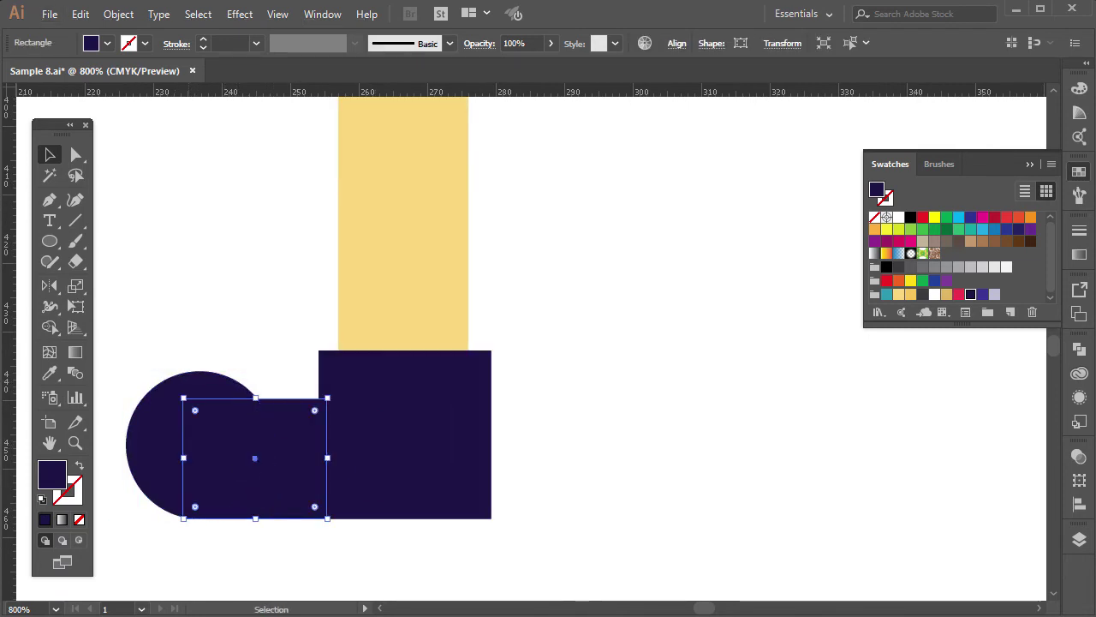
key("ctrl+shift+a")
left_click(154, 445)
left_click_drag(277, 445, 273, 444)
left_click(296, 463)
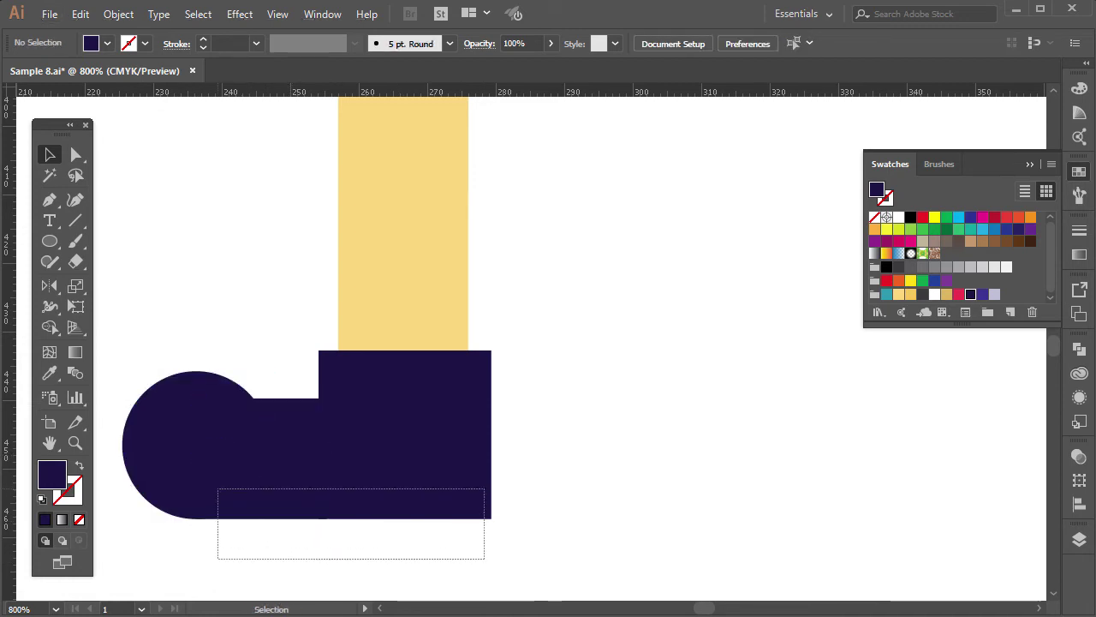
left_click_drag(221, 495, 194, 468)
left_click(1079, 349)
left_click(879, 385)
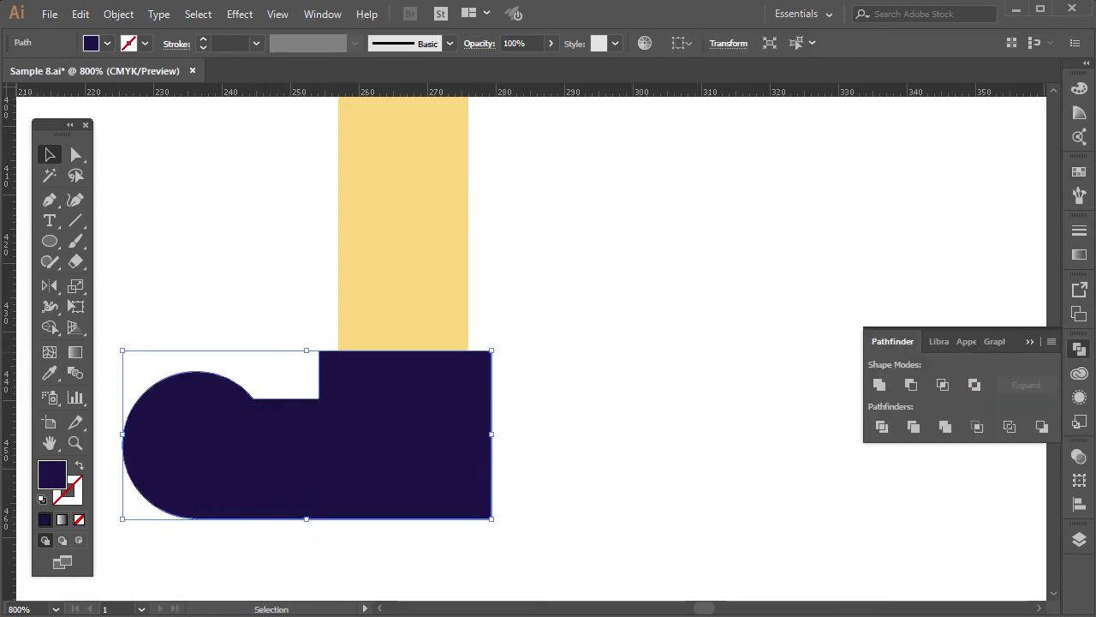
key("ctrl+shift+a")
Step: Add a small blue-purple circle as a dot on the shoe
left_click_drag(49, 240, 122, 279)
left_click_drag(214, 274, 269, 327)
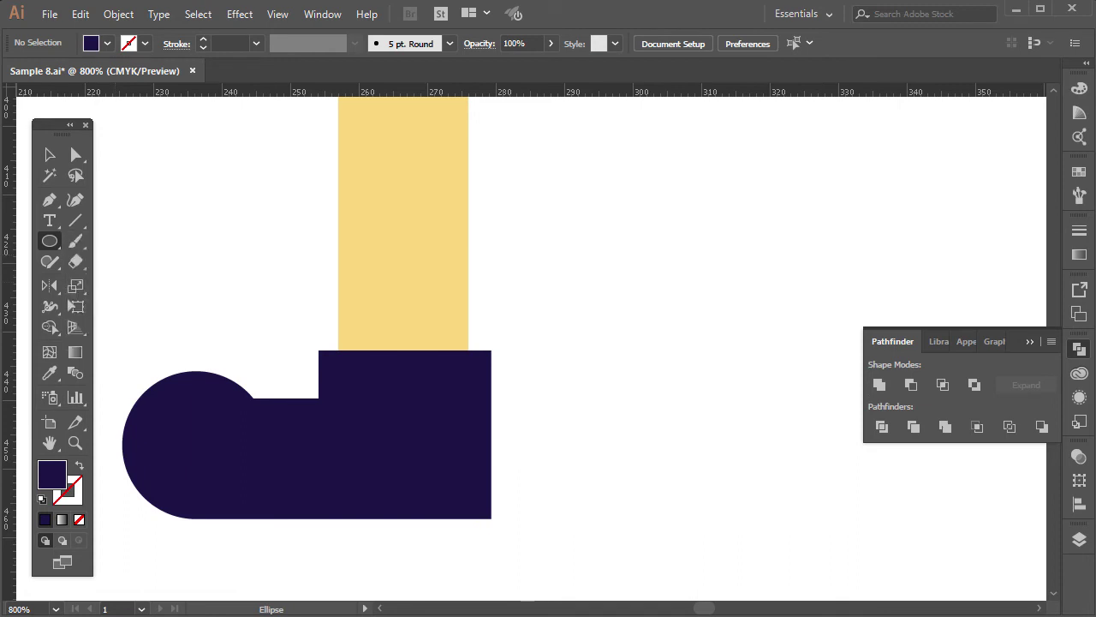
left_click(1079, 172)
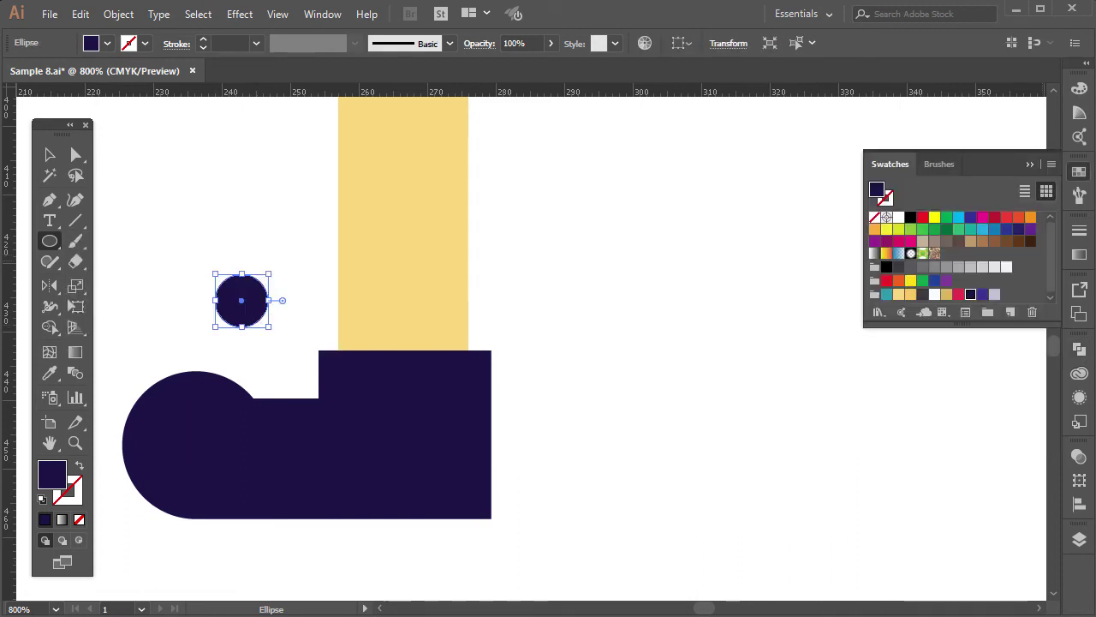
left_click(982, 294)
key("v")
left_click_drag(215, 300, 377, 396)
Step: Raise the shoe's top anchor points and move the purple dot higher
left_click(257, 462)
key("a")
left_click(319, 350)
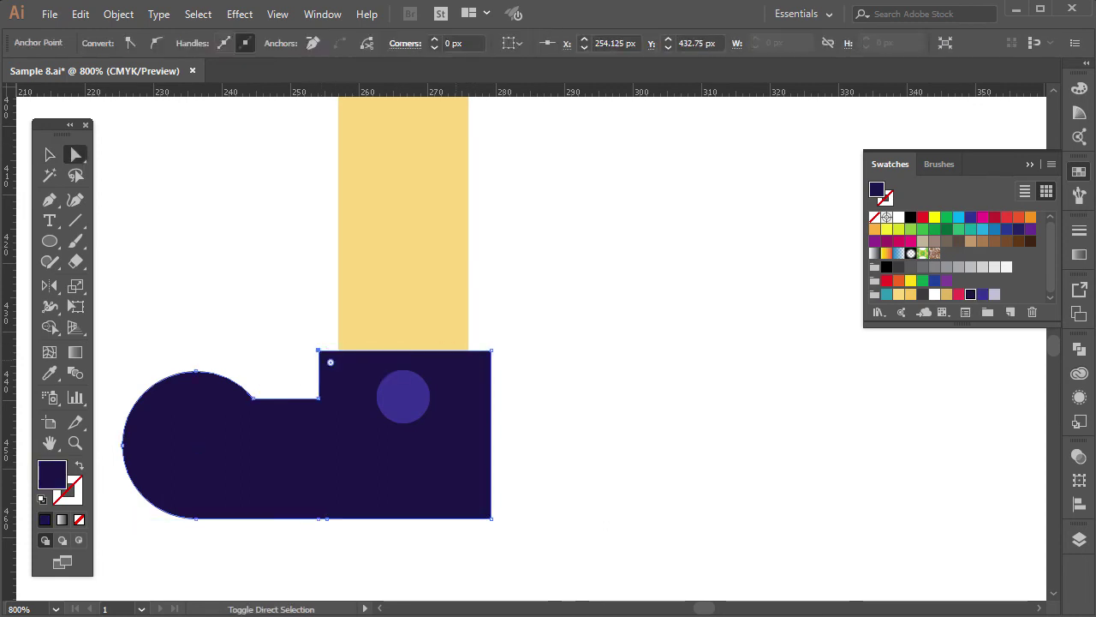
mouse_move(491, 350)
left_mouse_down()
mouse_move(492, 294)
mouse_move(492, 313)
left_mouse_up()
key("v")
left_click_drag(403, 396, 404, 377)
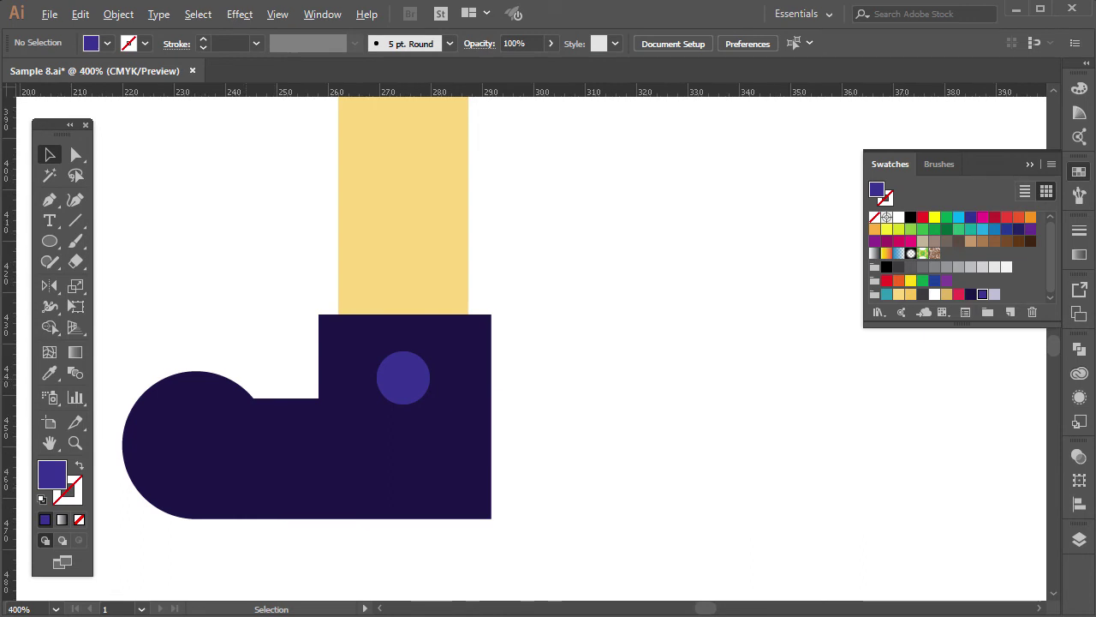
Step: Alt-drag the whole leg left to create a second identical leg
key("ctrl+minus")
key("ctrl+minus")
key("ctrl+minus")
key("ctrl+minus")
key("ctrl+plus")
left_click(330, 256)
left_click_drag(330, 257, 222, 257)
left_click(222, 257)
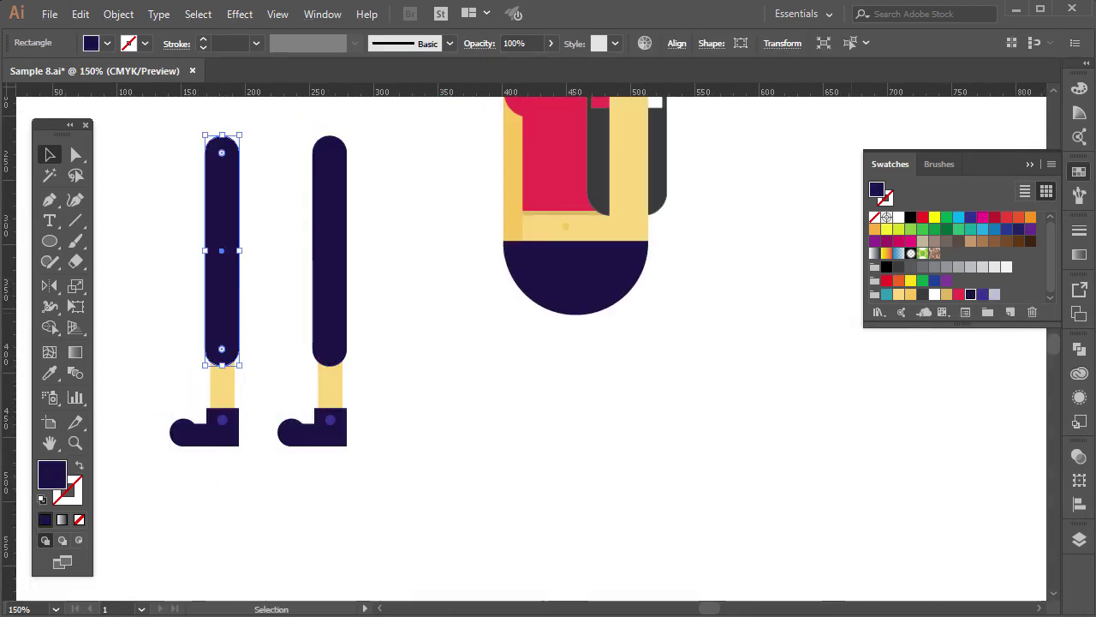
Step: Recolour the left leg and its foot a lighter purple
left_click(204, 428)
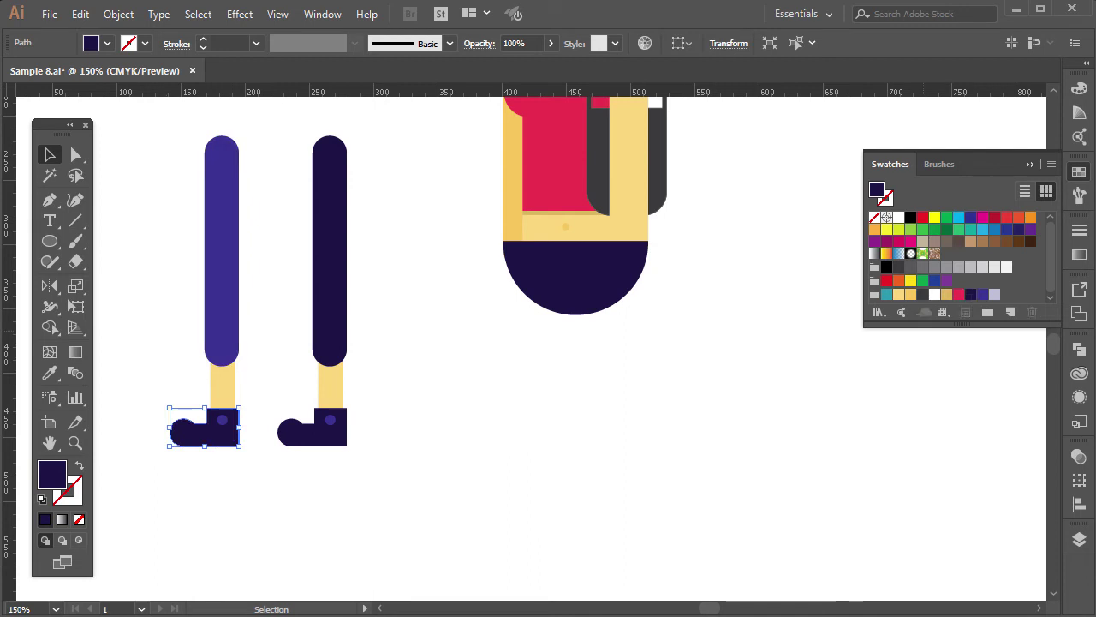
left_click(982, 293)
left_click_drag(392, 397, 441, 506)
scroll(182, 417, "up", 1)
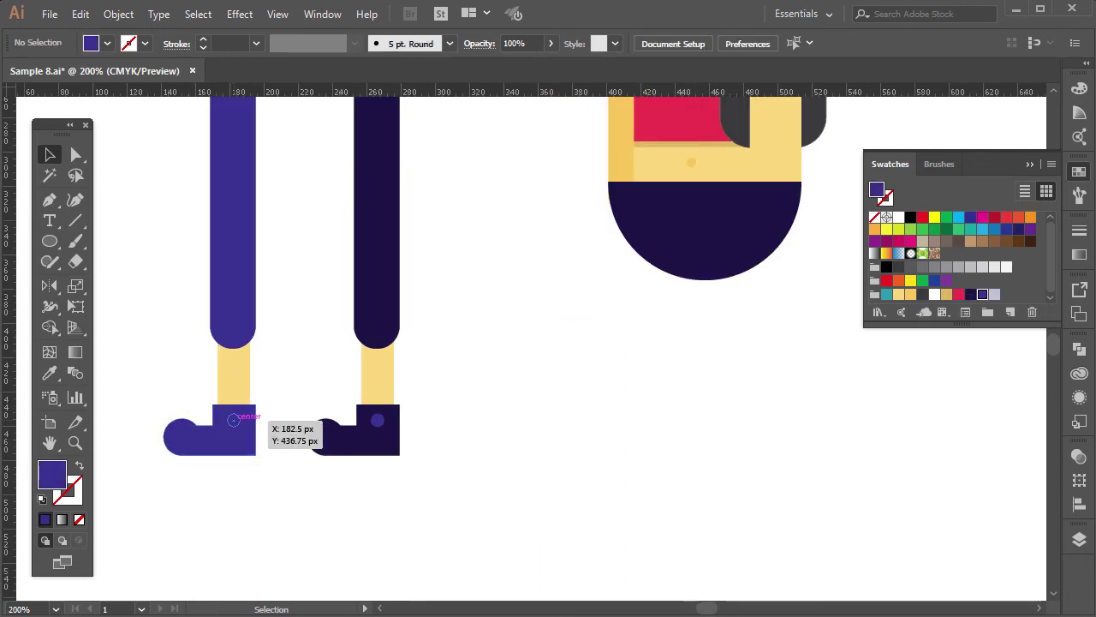
left_click(233, 420)
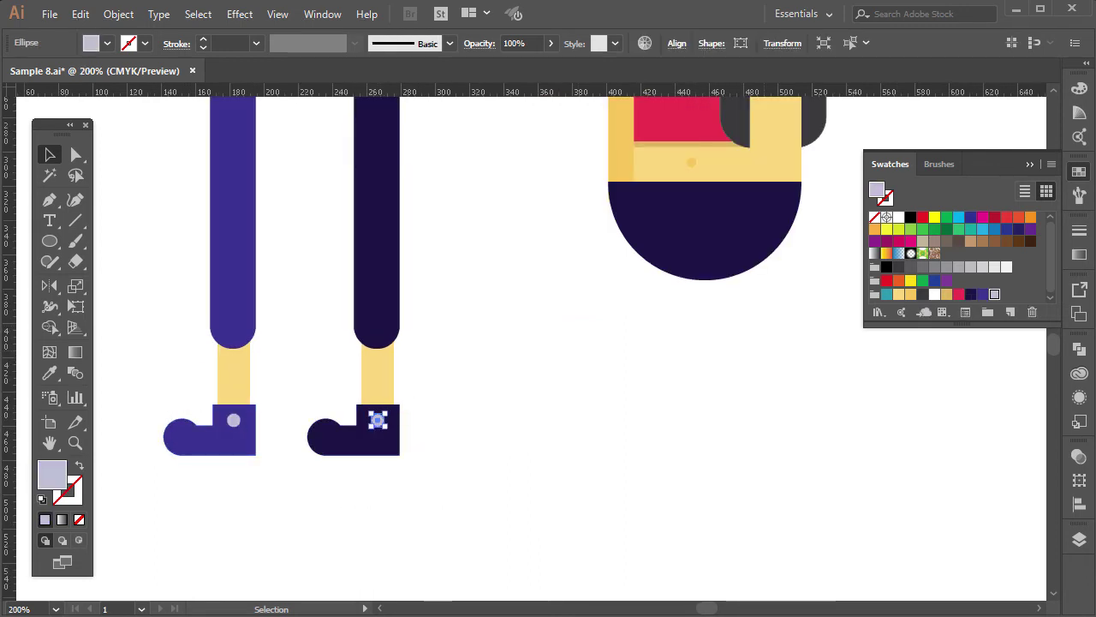
scroll(378, 419, "down", 1)
Step: Group the parts of the dark leg and the purple leg separately
right_click(399, 282)
left_click(428, 385)
right_click(242, 284)
left_click(286, 389)
Step: Move the dark leg up under the skirt and tilt it forward at a steep angle
left_click_drag(401, 257, 624, 389)
scroll(394, 288, "down", 2)
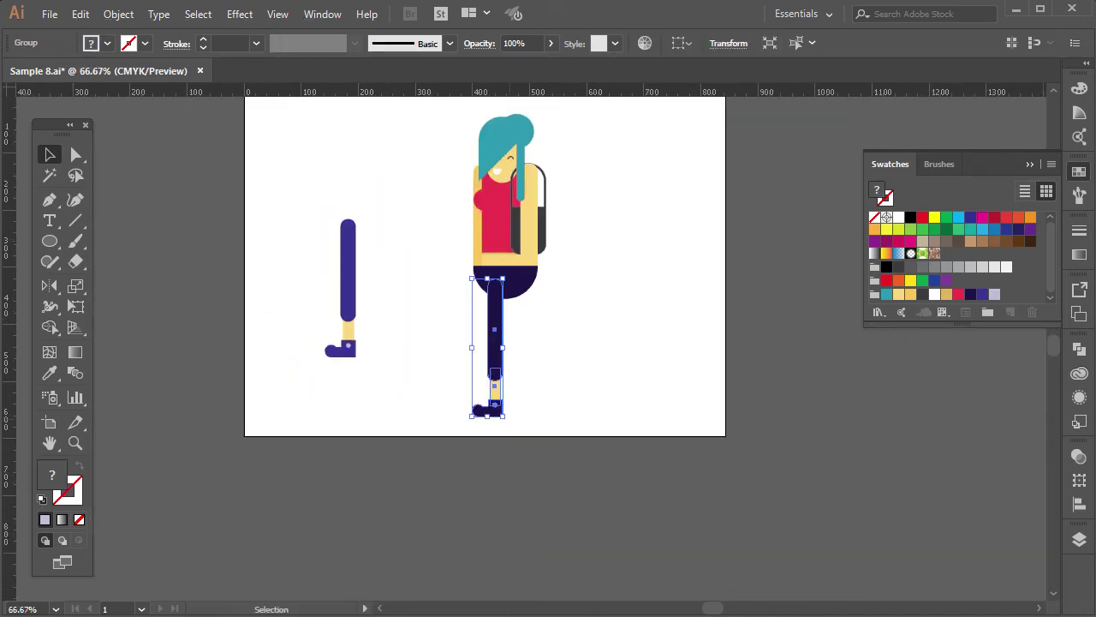
left_click_drag(507, 276, 561, 304)
key("ctrl+equal")
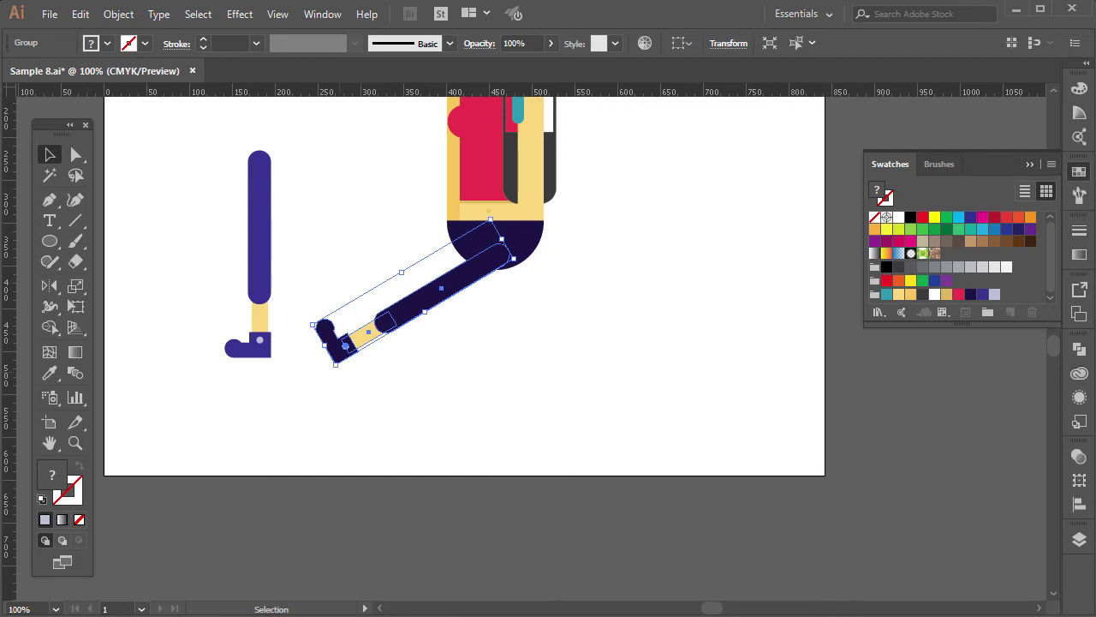
left_click_drag(335, 363, 347, 396)
Step: Move the purple leg to the hip, angled back behind the body
left_click(360, 171)
left_click_drag(248, 254, 491, 332)
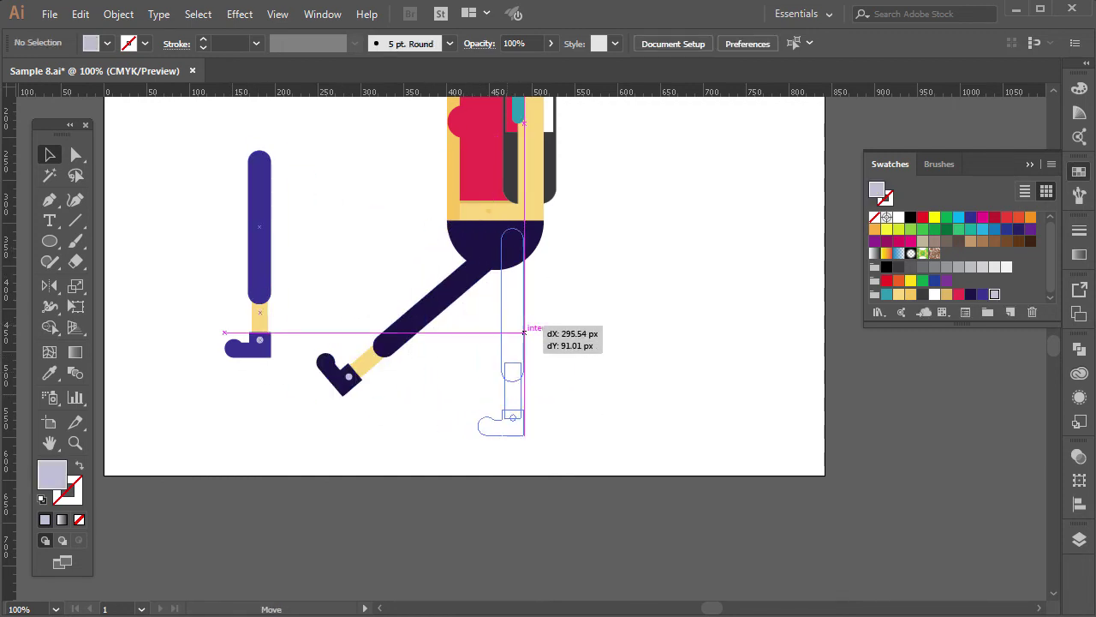
left_click_drag(517, 438, 576, 409)
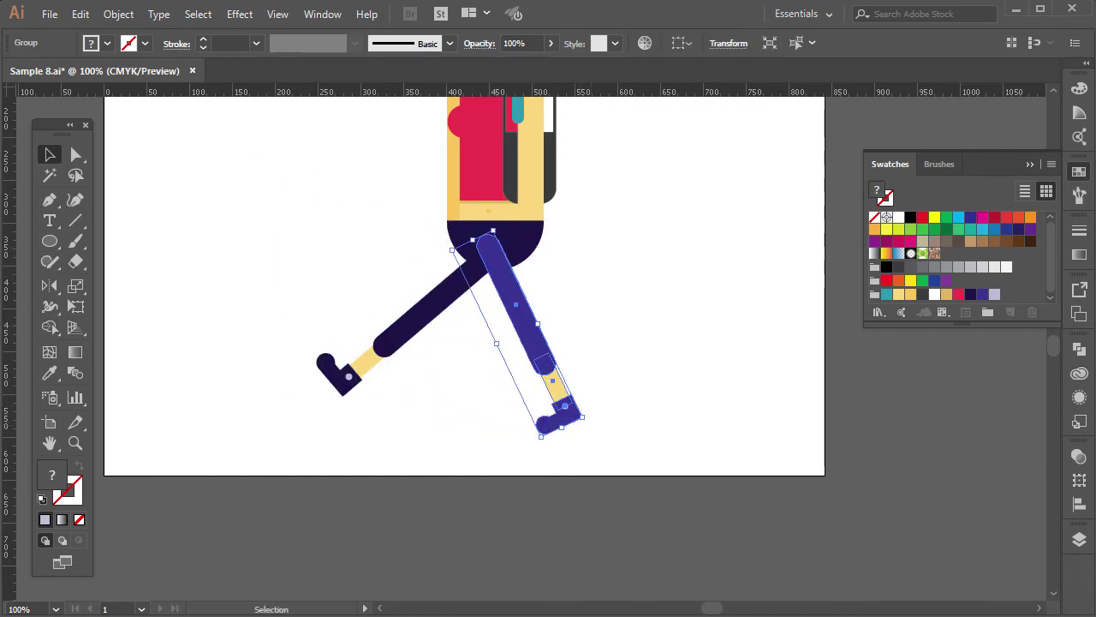
scroll(464, 308, "up", 1)
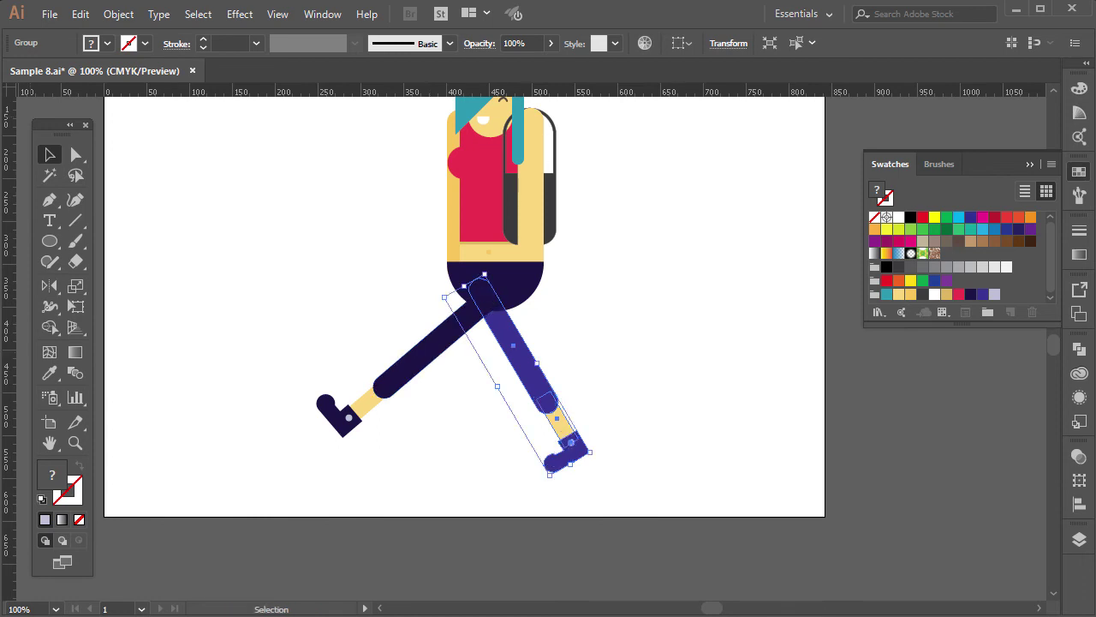
scroll(493, 356, "up", 1)
left_click_drag(458, 362, 475, 364)
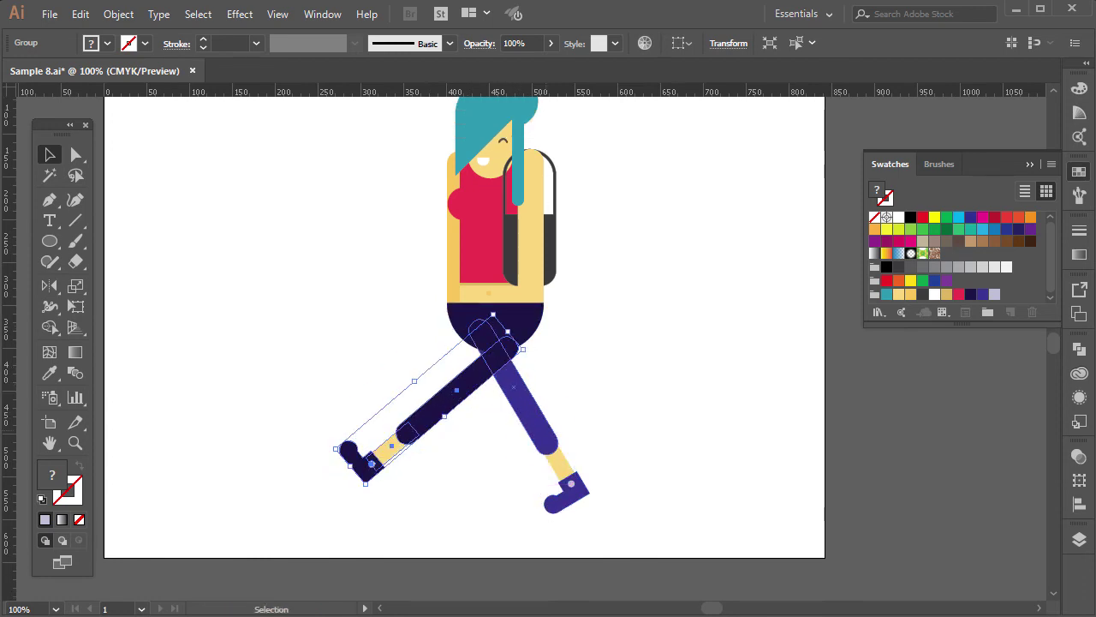
left_click_drag(589, 494, 609, 469)
Step: Raise the navy leg slightly and widen and lower the stride of both legs
left_click(355, 454)
key("ctrl+shift+a")
left_click_drag(506, 367, 505, 365)
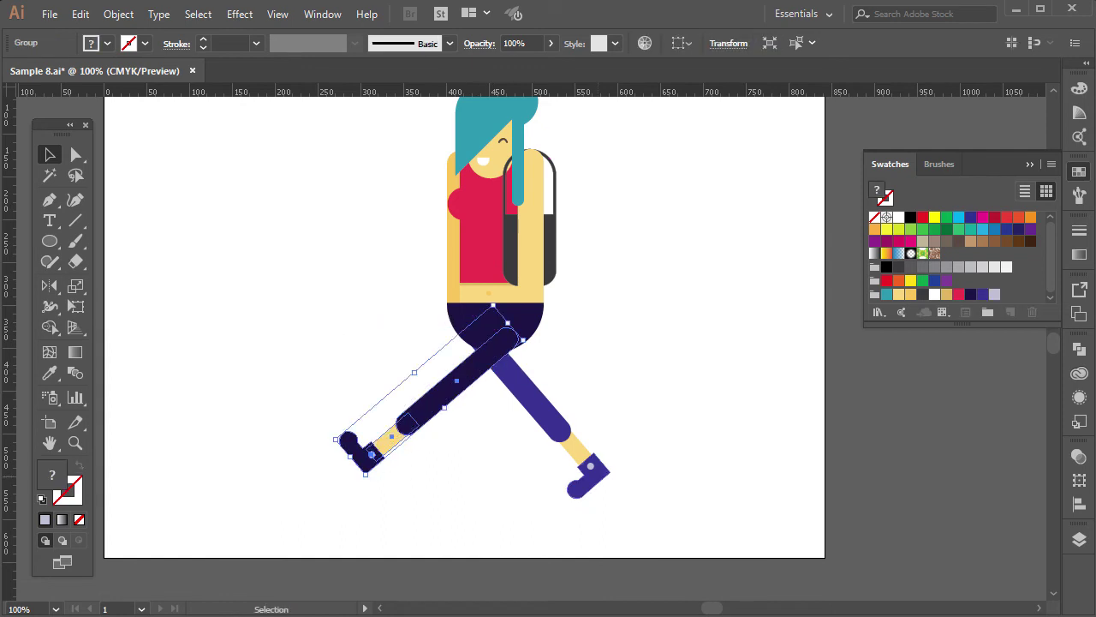
left_click(411, 420, "shift")
left_click_drag(611, 311, 651, 292)
left_click_drag(474, 407, 471, 420)
key("ctrl+shift+a")
Step: Rotate the purple leg further out and nudge the navy leg slightly
left_click(548, 424)
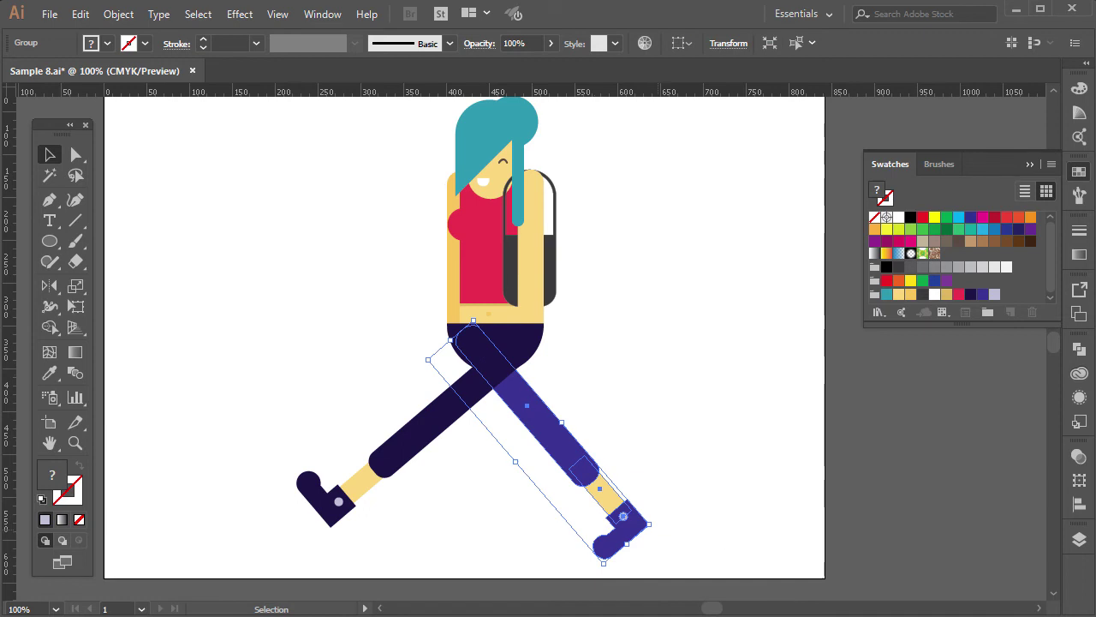
left_click_drag(557, 411, 582, 407)
key("ctrl+shift+a")
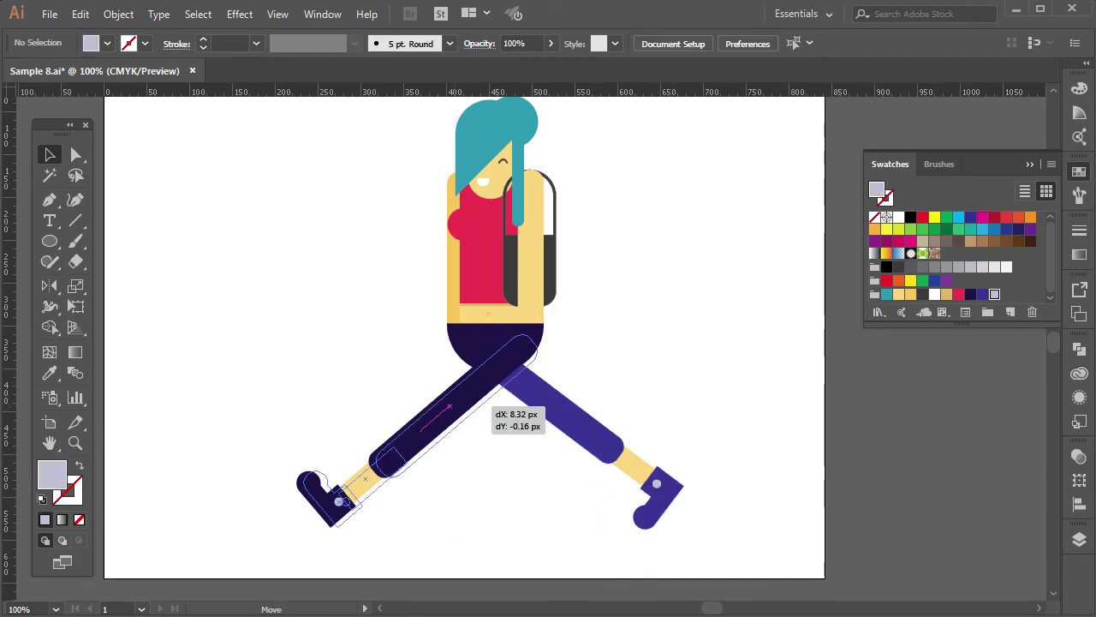
left_click_drag(483, 399, 485, 403)
scroll(457, 405, "up", 2)
scroll(456, 405, "down", 2)
mouse_move(609, 401)
left_mouse_down()
mouse_move(575, 448)
mouse_move(616, 435)
left_mouse_up()
Step: Swing the navy leg to a more upright angle and check the whole figure
left_click(480, 377)
key("ctrl+shift+a")
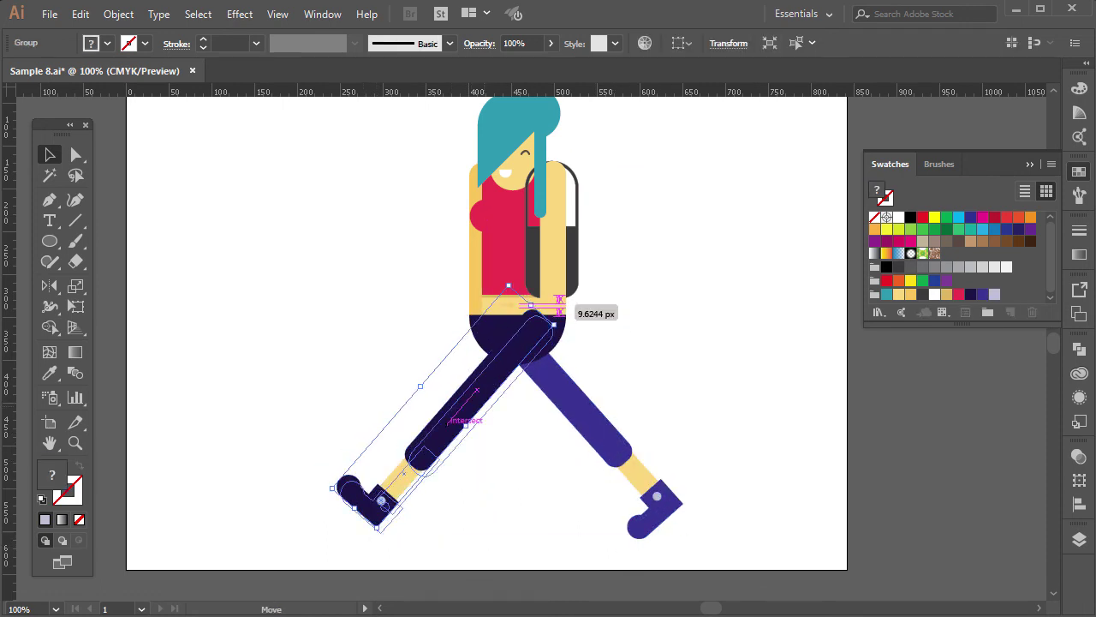
left_click_drag(600, 389, 589, 390)
key("ctrl+shift+a")
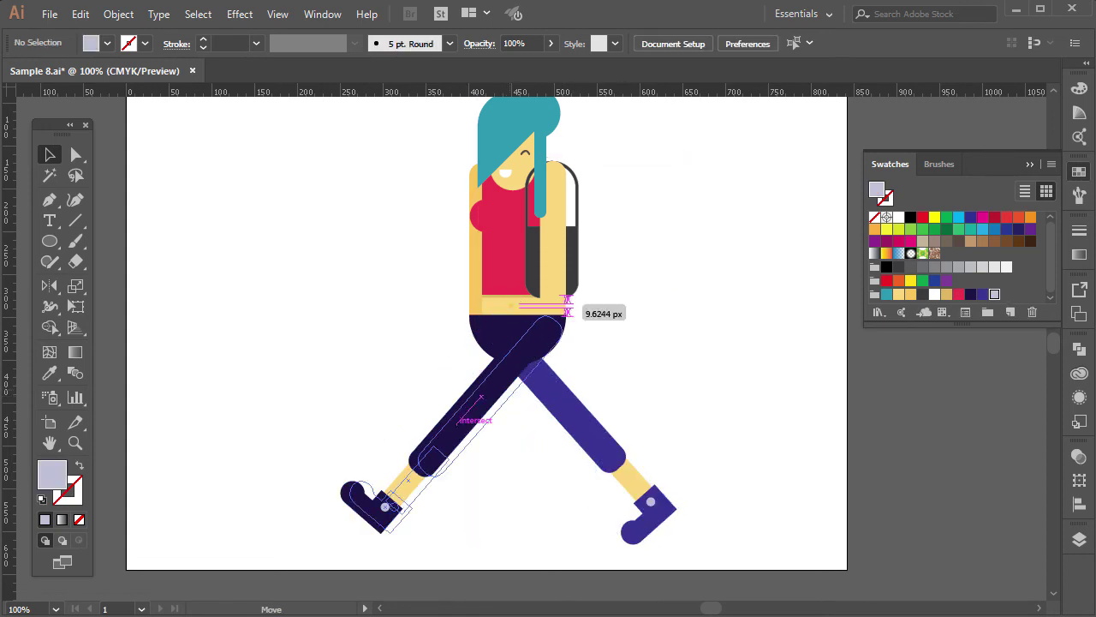
left_click(454, 420)
key("ctrl+shift+a")
key("ctrl+minus")
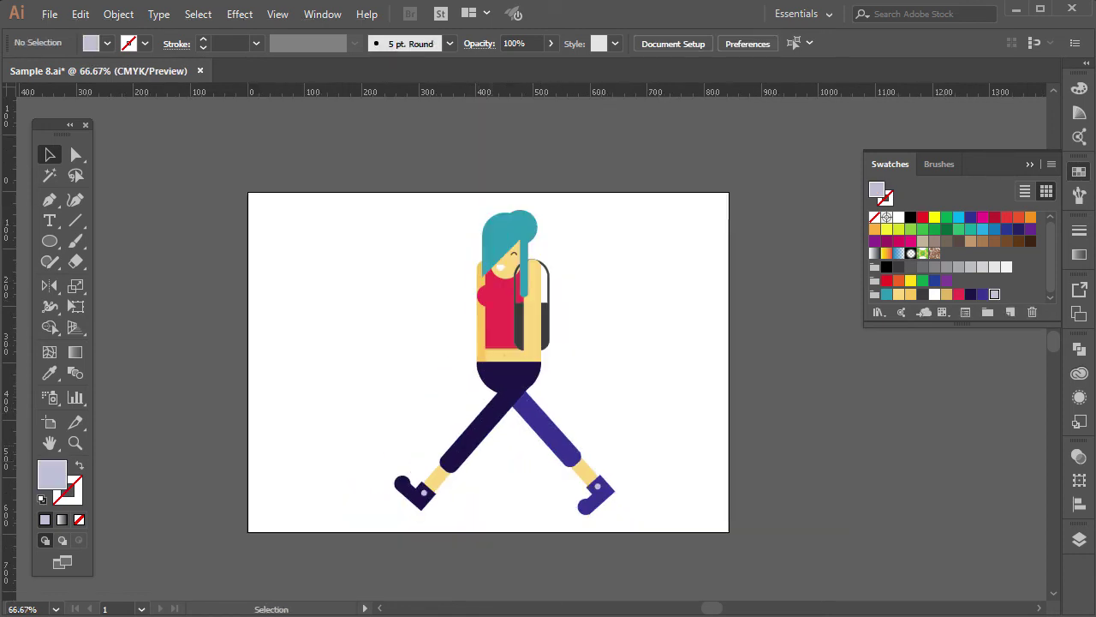
key("ctrl+equal")
Step: Ungroup the legs and bring the dark leg in front of the purple one
right_click(536, 459)
left_click(588, 323)
left_click(523, 428)
key("a")
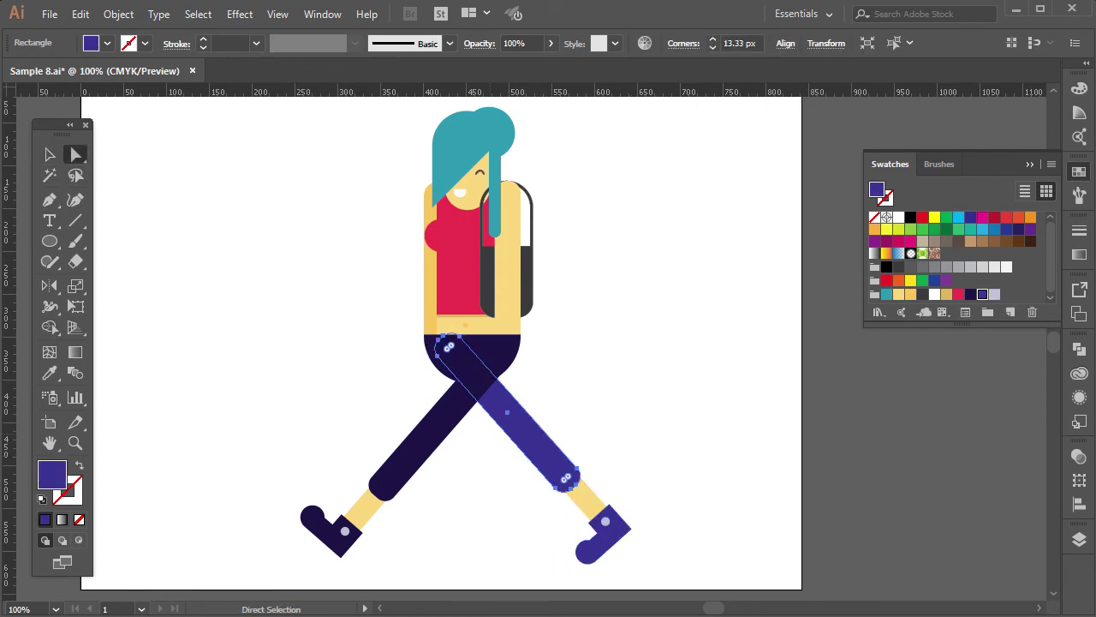
right_click(425, 438)
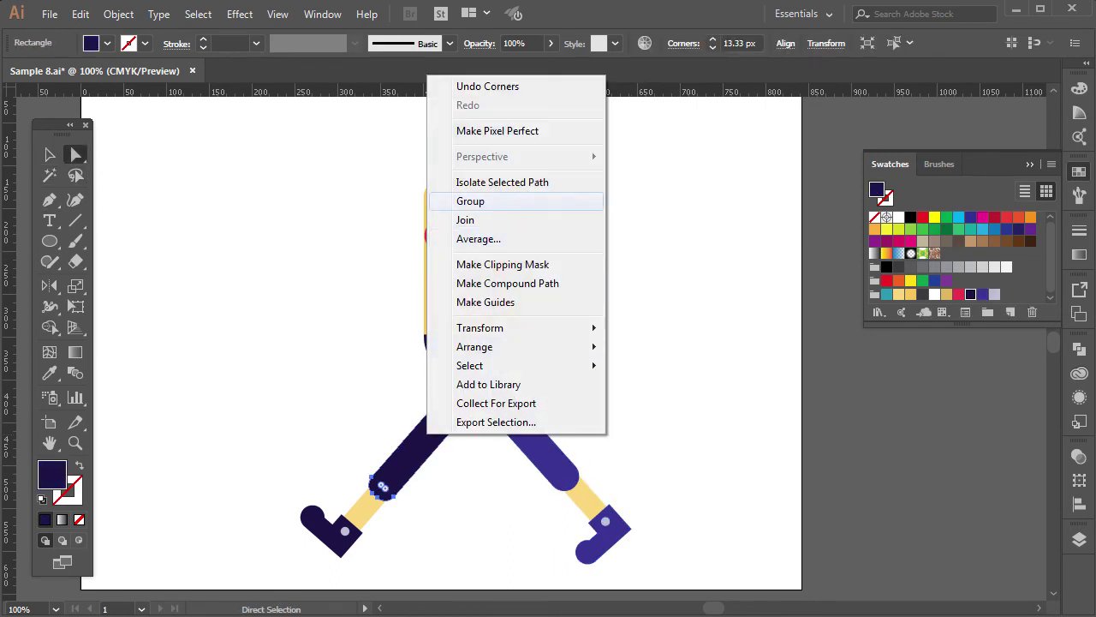
left_click(458, 200)
Step: Round the dark leg's corners and zoom in on the hip area
left_click(651, 411)
left_click(439, 420)
left_click_drag(383, 487, 390, 480)
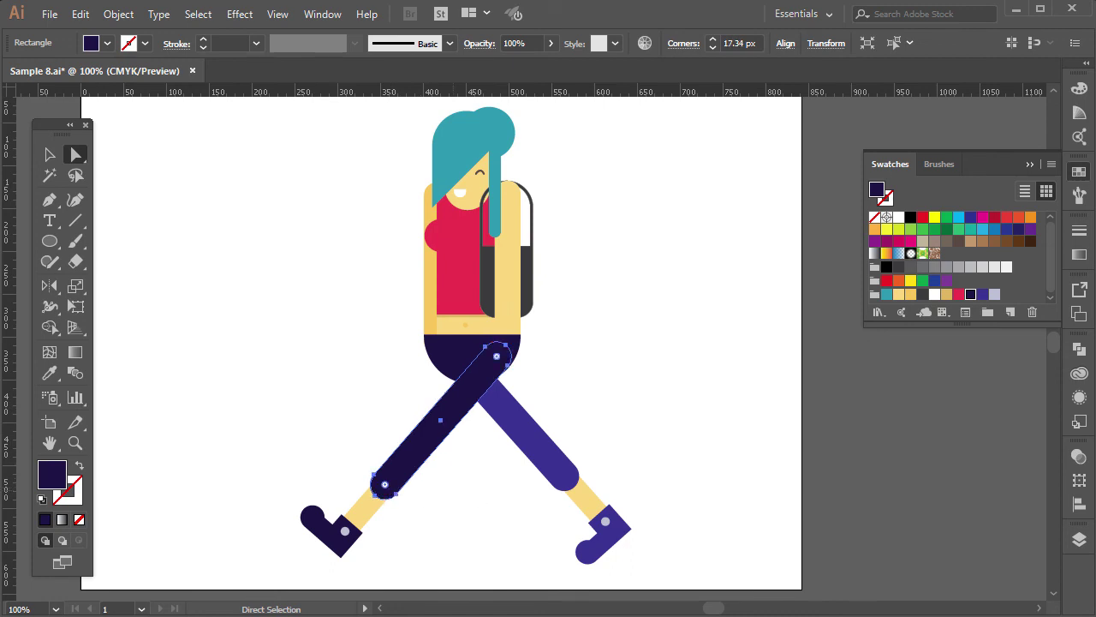
left_click(651, 411)
key("ctrl+plus")
key("ctrl+plus")
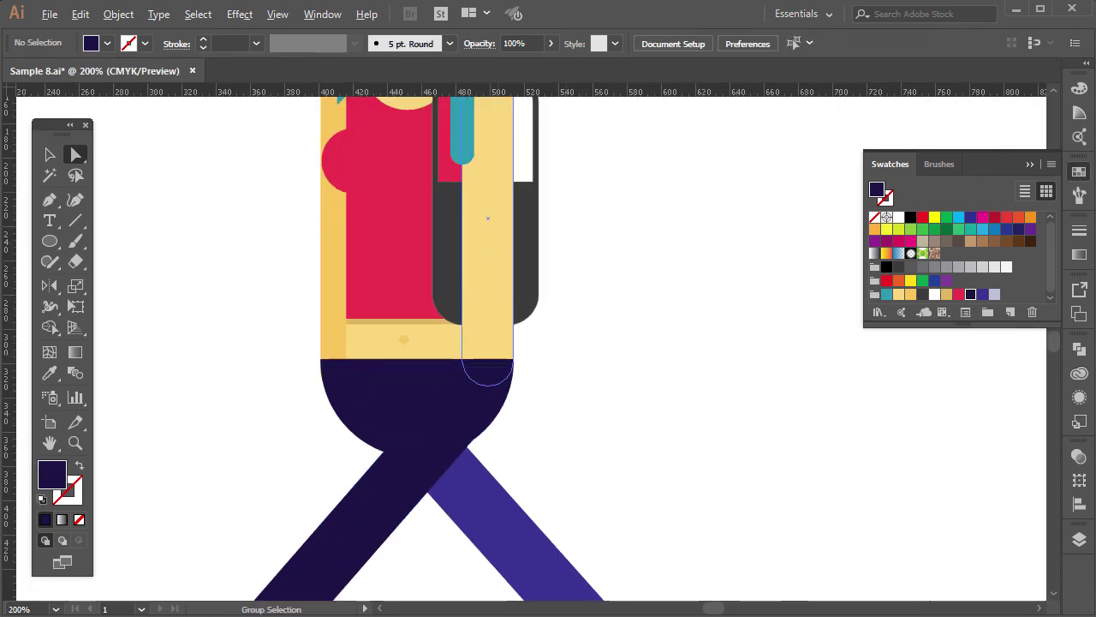
key("ctrl+plus")
Step: Try a small circle at the bottom of the yellow arm, then delete it
left_click_drag(50, 241, 146, 283)
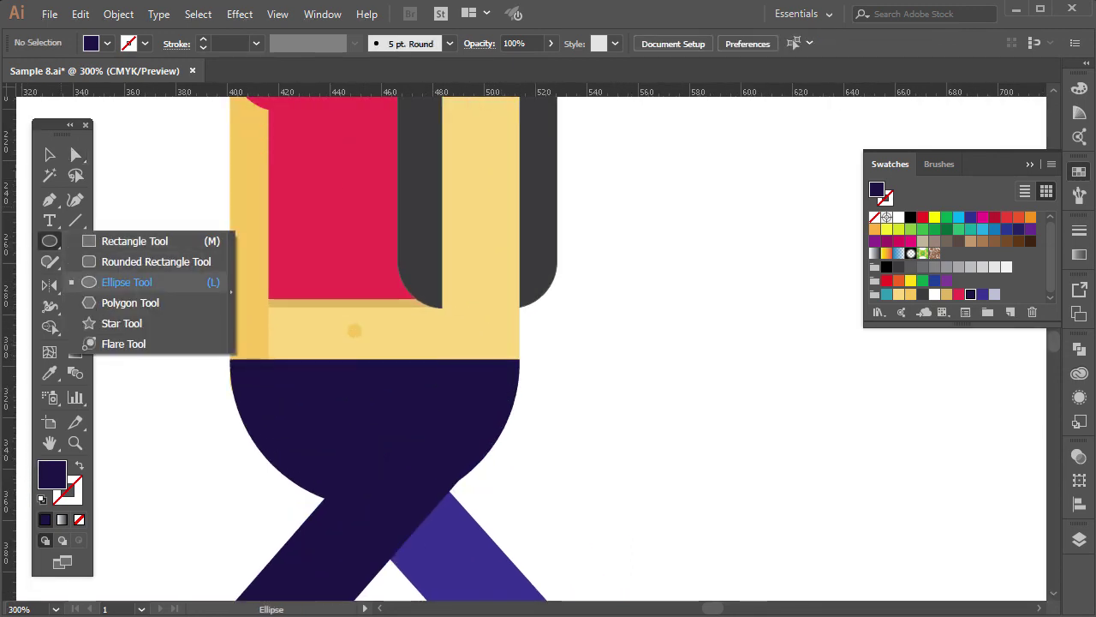
left_click_drag(587, 355, 677, 444)
key("v")
left_click_drag(638, 400, 498, 354)
left_click(454, 403, "shift")
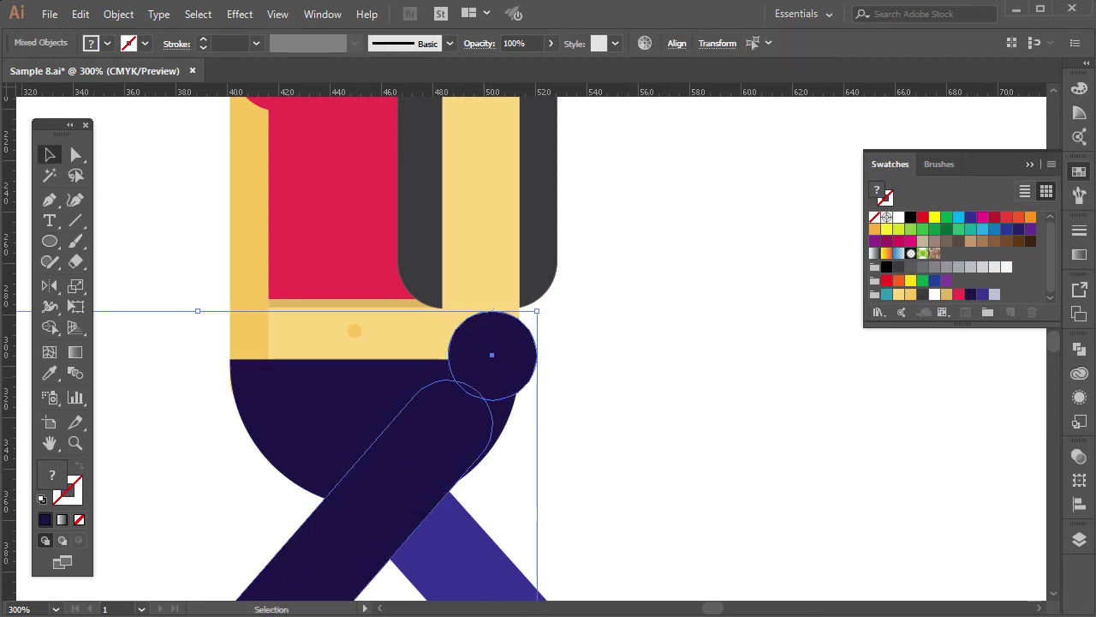
left_click(480, 453)
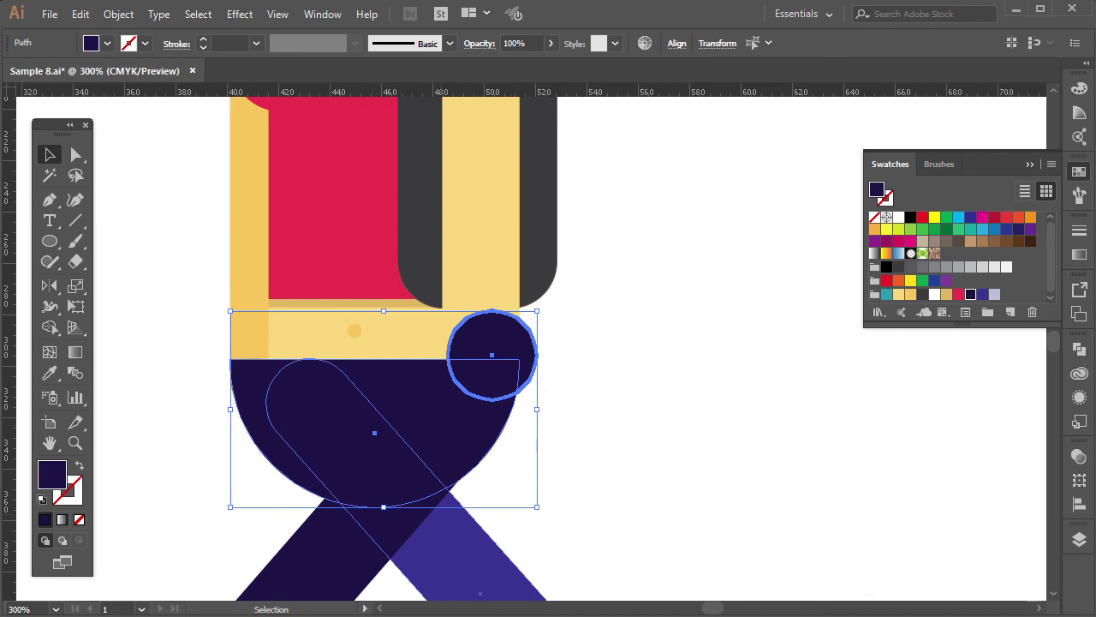
left_click(491, 354)
key("Delete")
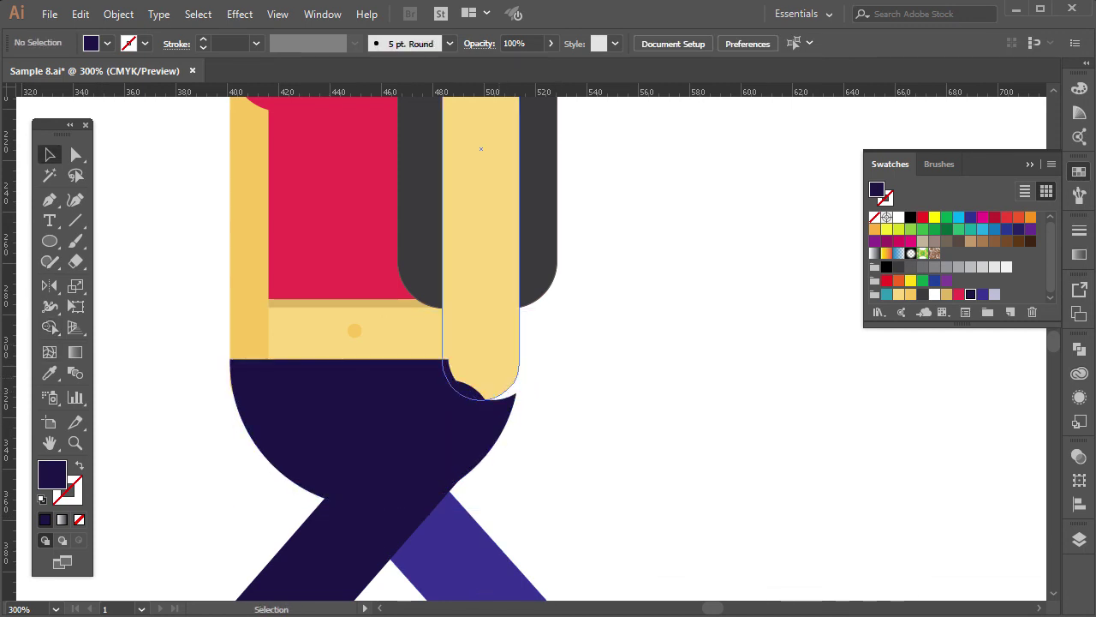
Step: Nudge the yellow arm's rounded end down into place at the skirt's corner
left_click(480, 343)
key("ctrl+plus")
left_click(497, 435)
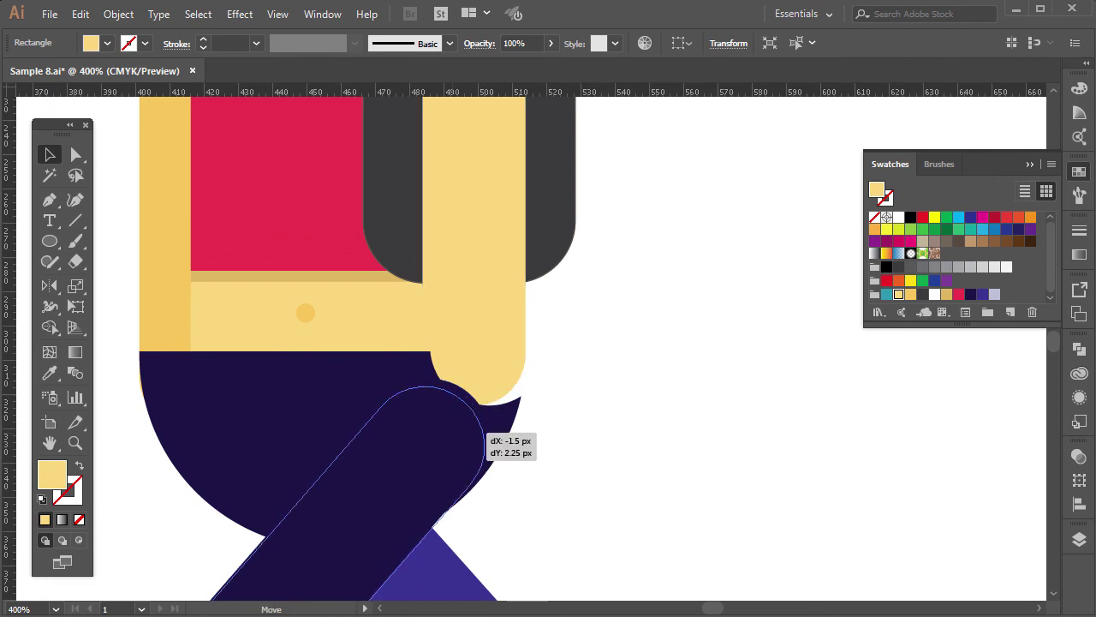
left_click(473, 377)
left_click_drag(474, 402, 473, 426)
key("ctrl+shift+a")
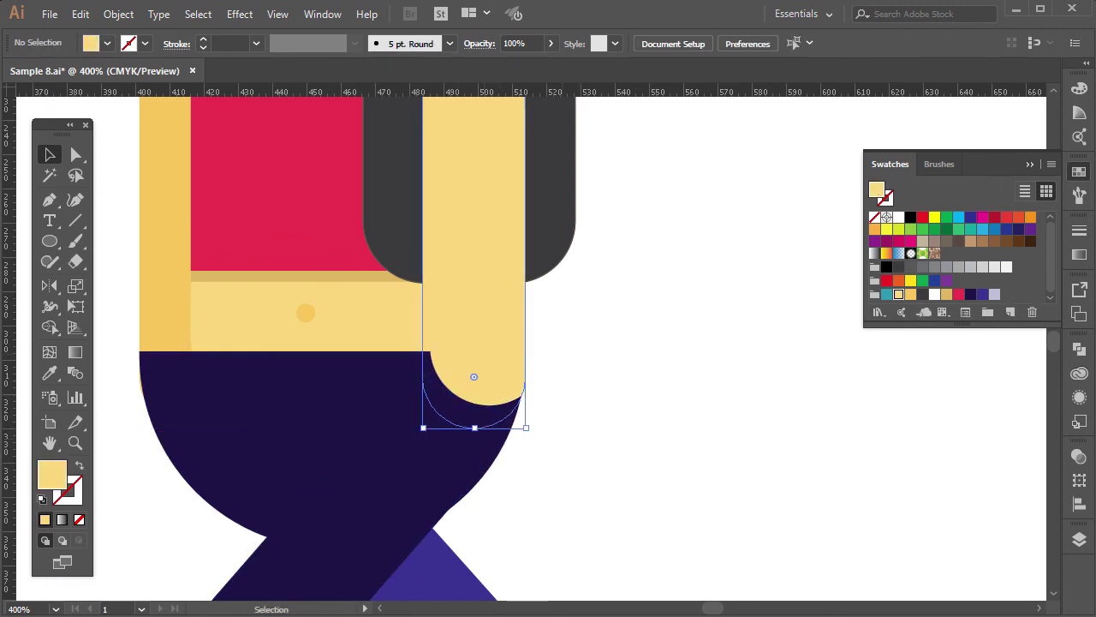
key("ctrl+minus")
key("ctrl+plus")
Step: Draw a navy-coloured circle over the skirt's left top corner
key("l")
left_click_drag(161, 363, 232, 432)
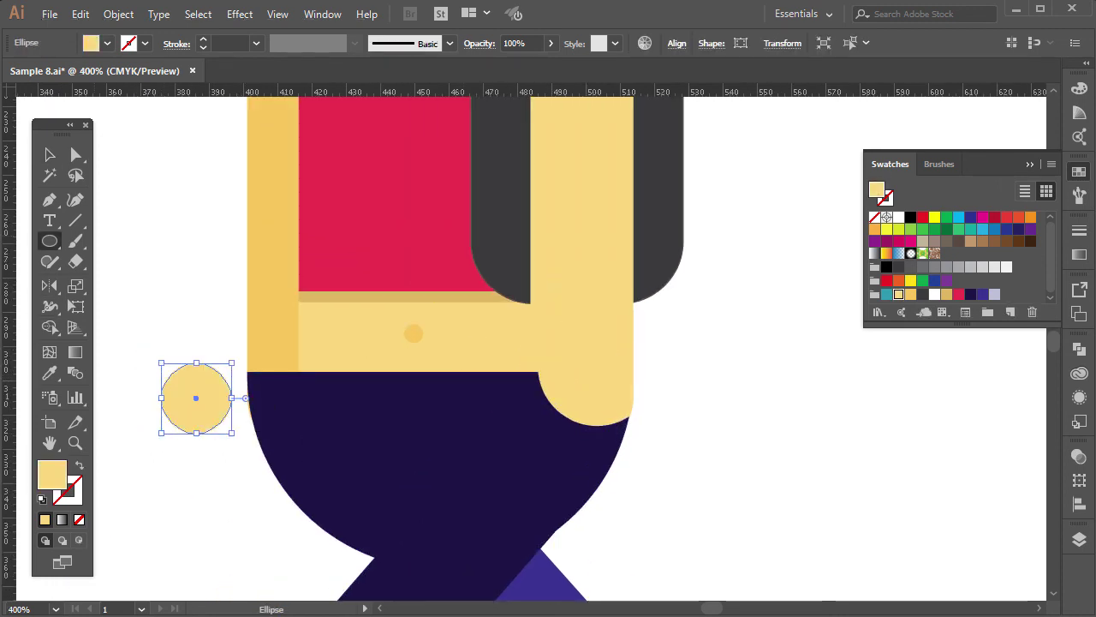
key("i")
left_click(342, 428)
key("v")
key("ctrl+shift+a")
left_click_drag(161, 398, 231, 373)
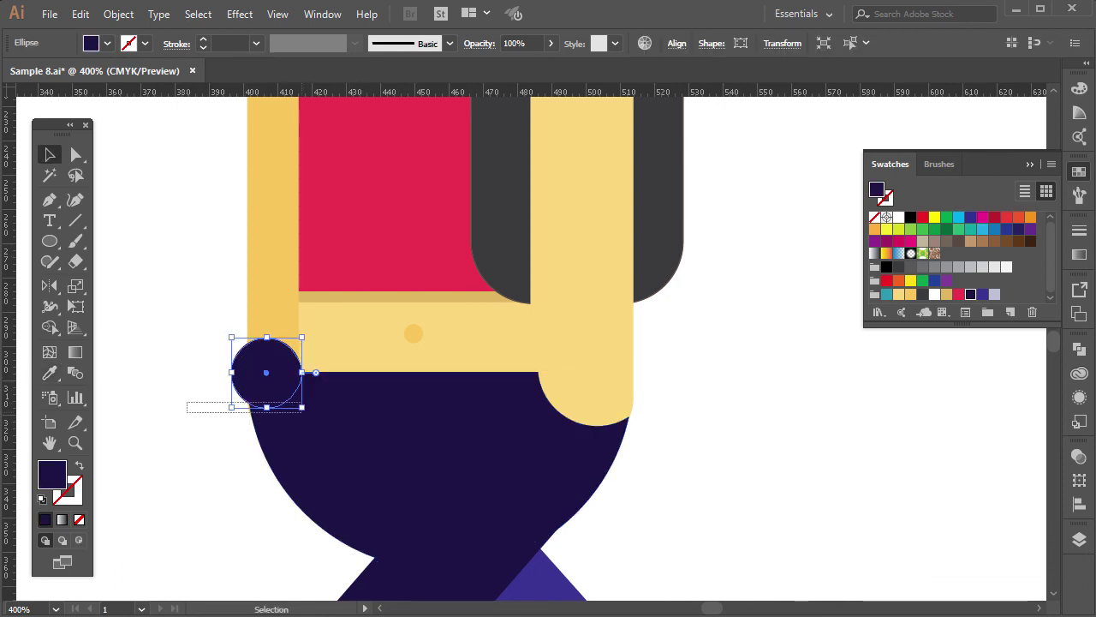
Step: Subtract the circle from the skirt with Shape Builder to scoop its corner
left_click(411, 463, "shift")
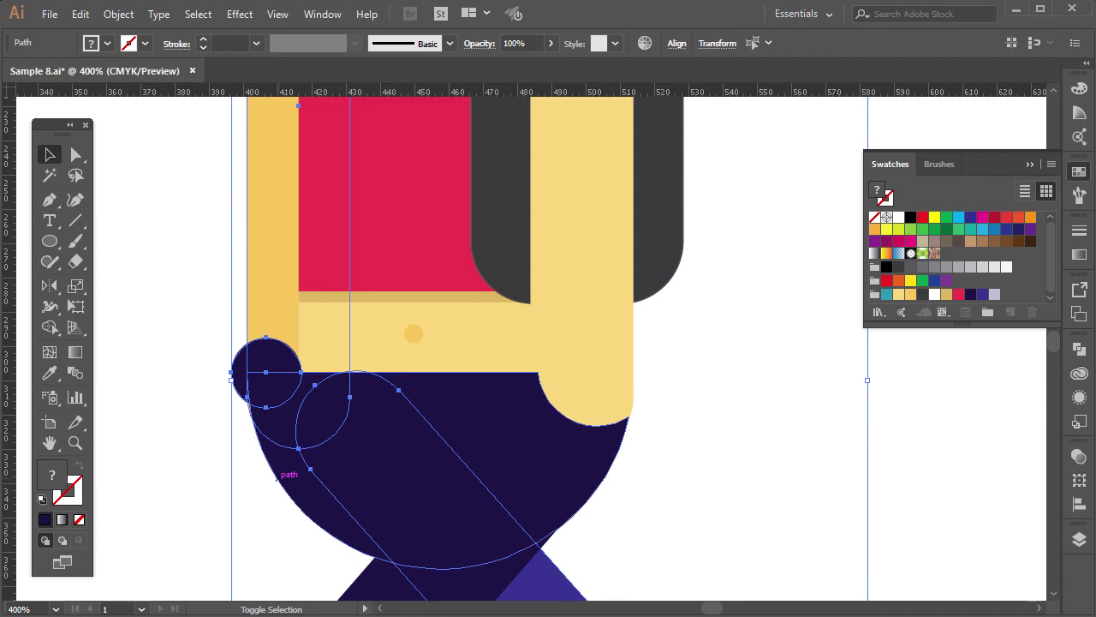
key("ctrl+shift+a")
left_click(262, 364)
left_click(276, 454, "shift")
key("shift+m")
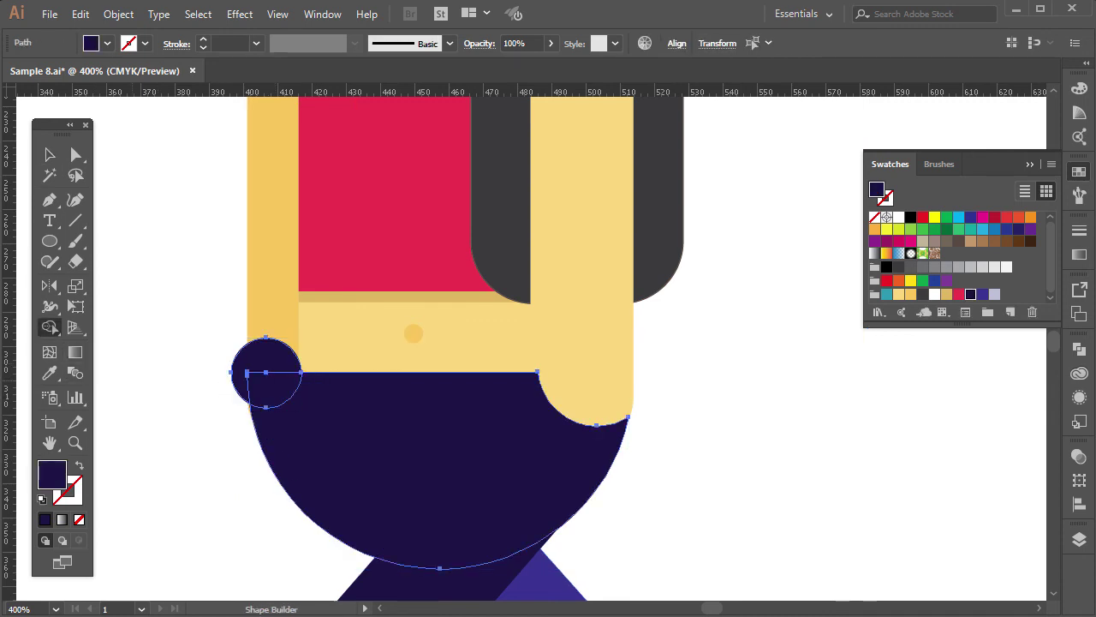
left_click(265, 390, "alt")
key("v")
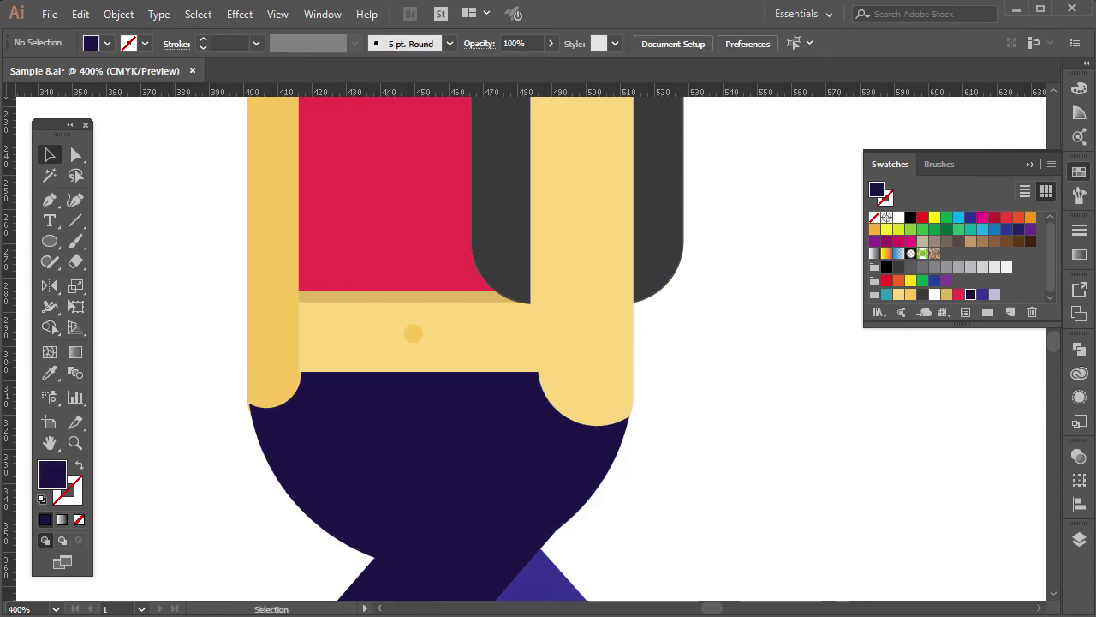
key("ctrl+minus")
key("ctrl+minus")
key("ctrl+minus")
key("ctrl+minus")
key("ctrl+plus")
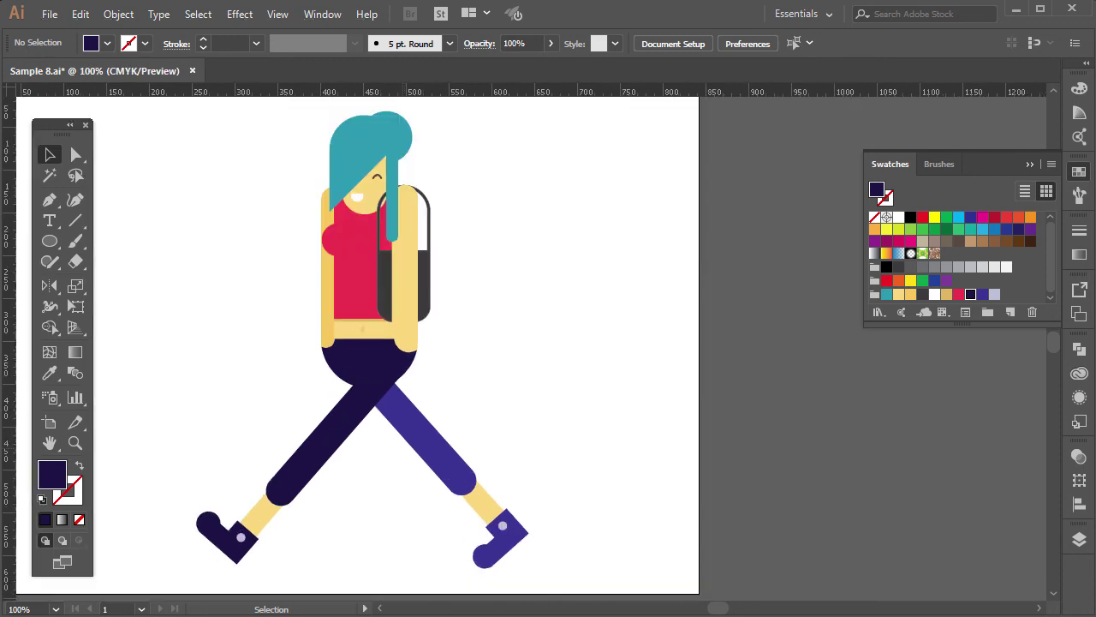